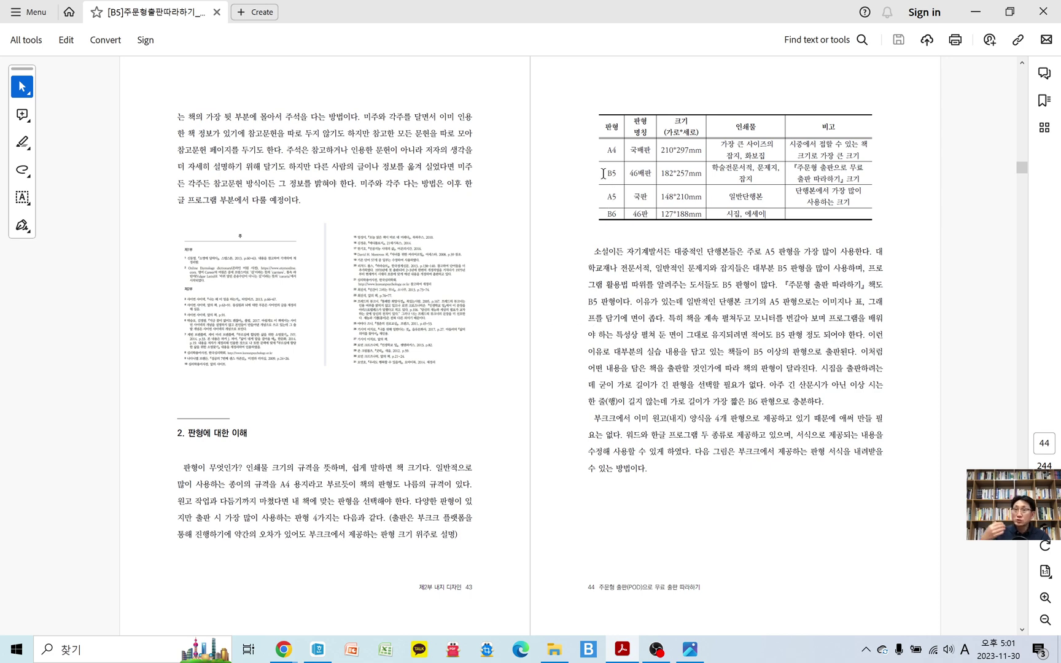
Step: Review the table of A4, B5, A5 and B6 book sizes and the following pages on downloading the manuscript templates
{"action": "mouse_move", "coordinate": [603, 174]}
{"action": "left_mouse_down"}
{"action": "mouse_move", "coordinate": [616, 174]}
{"action": "mouse_move", "coordinate": [607, 198]}
{"action": "mouse_move", "coordinate": [616, 200]}
{"action": "mouse_move", "coordinate": [616, 176]}
{"action": "left_mouse_up"}
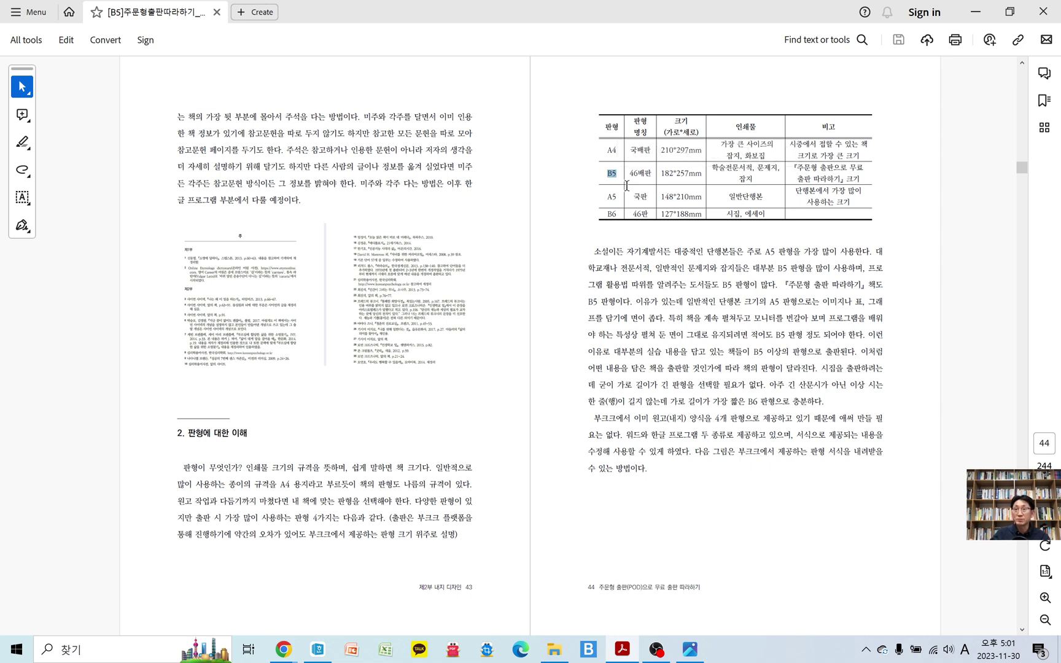
{"action": "left_click_drag", "start_coordinate": [619, 197], "coordinate": [605, 199]}
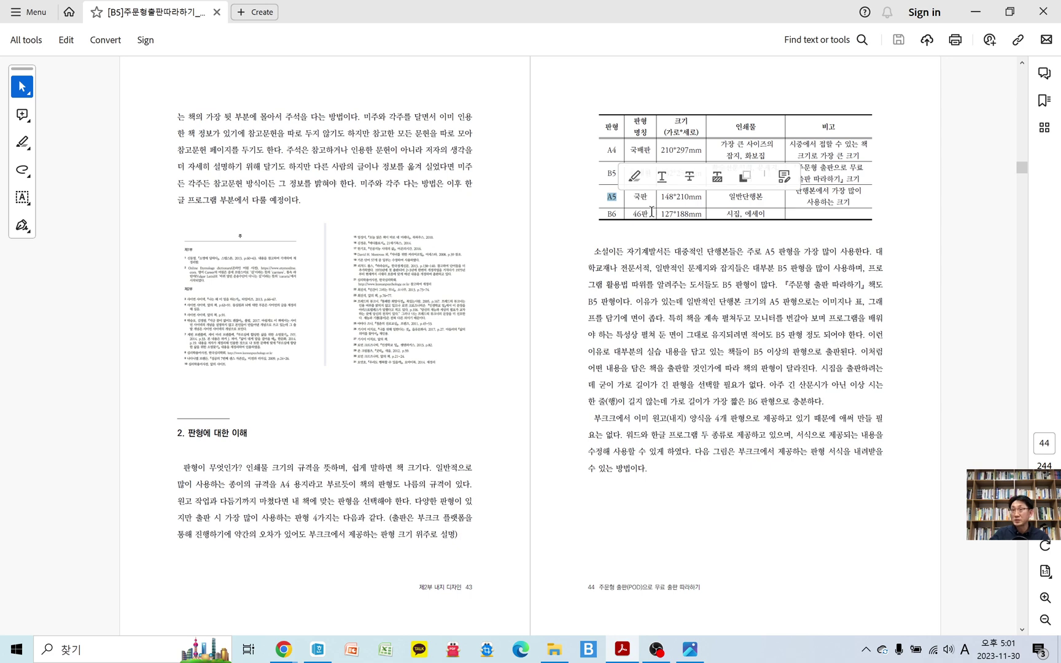
{"action": "left_click", "coordinate": [645, 215]}
{"action": "left_click_drag", "start_coordinate": [605, 215], "coordinate": [617, 215]}
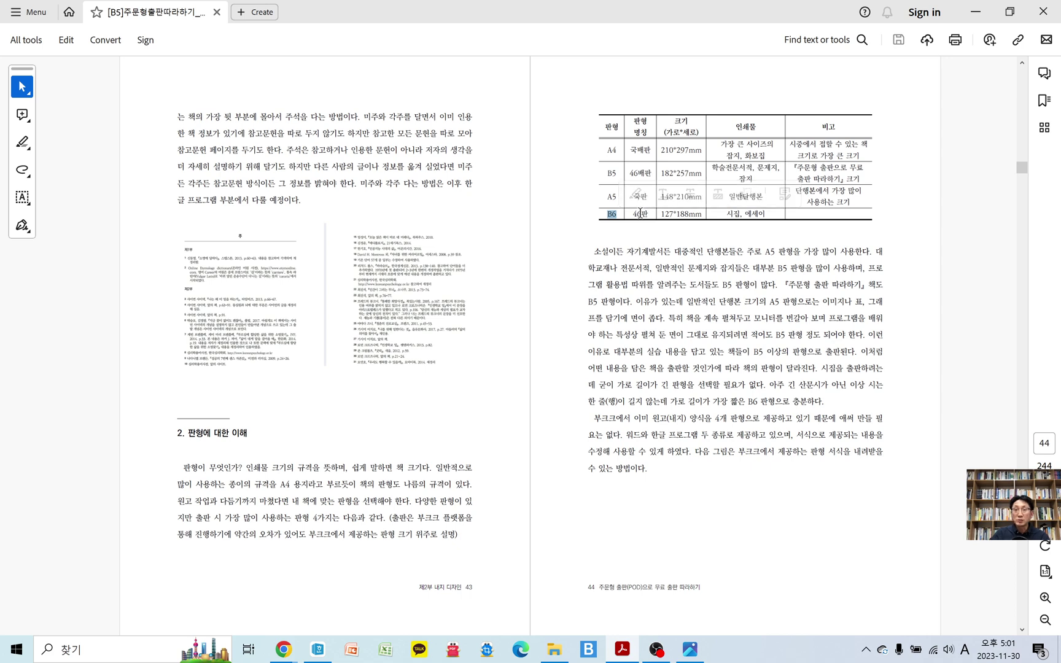
{"action": "left_click_drag", "start_coordinate": [606, 150], "coordinate": [618, 150]}
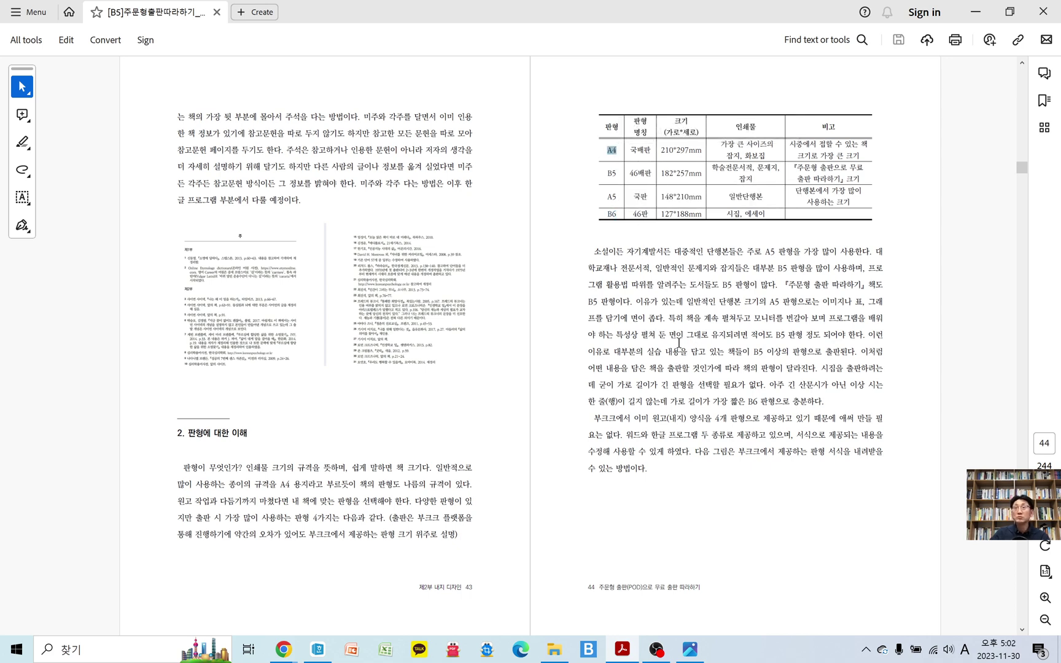
{"action": "left_click", "coordinate": [564, 328]}
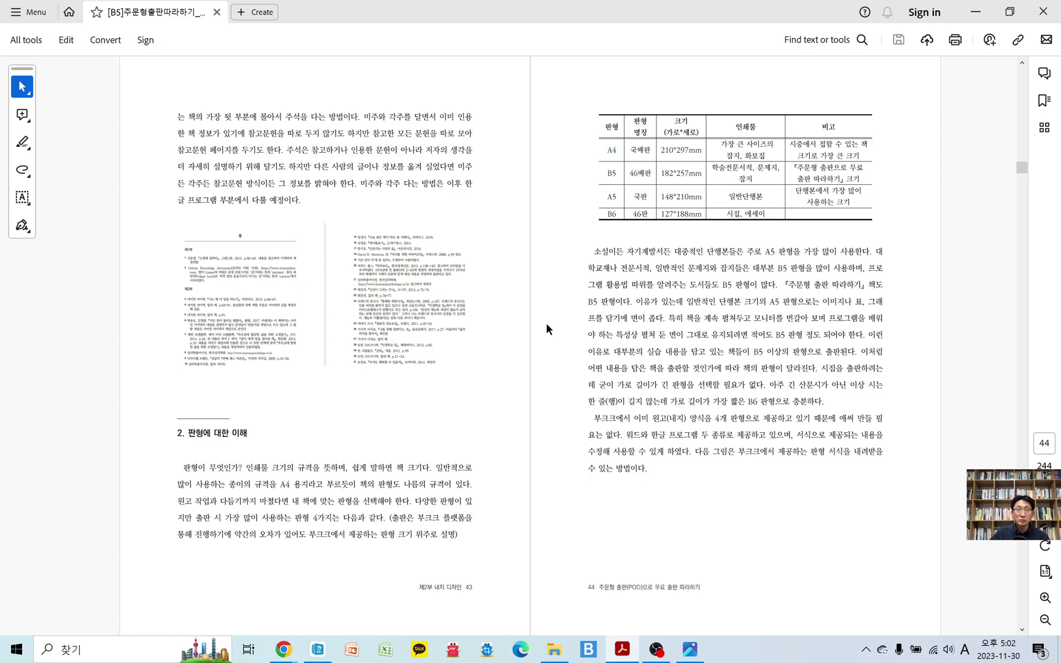
{"action": "scroll", "coordinate": [546, 323], "scroll_direction": "down", "scroll_amount": 1}
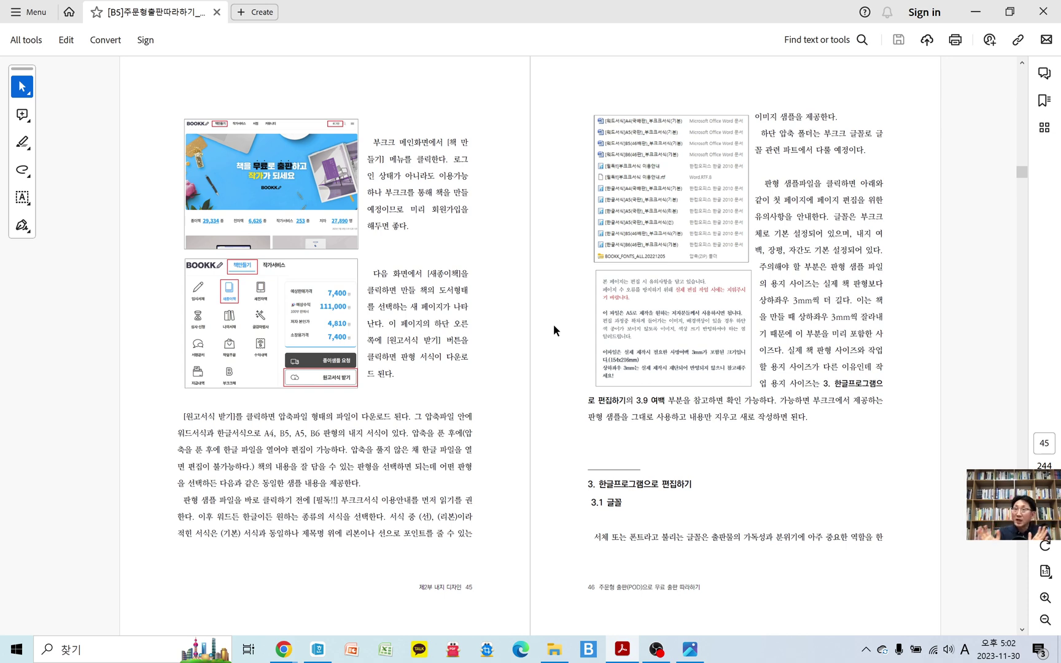
{"action": "scroll", "coordinate": [557, 401], "scroll_direction": "down", "scroll_amount": 1}
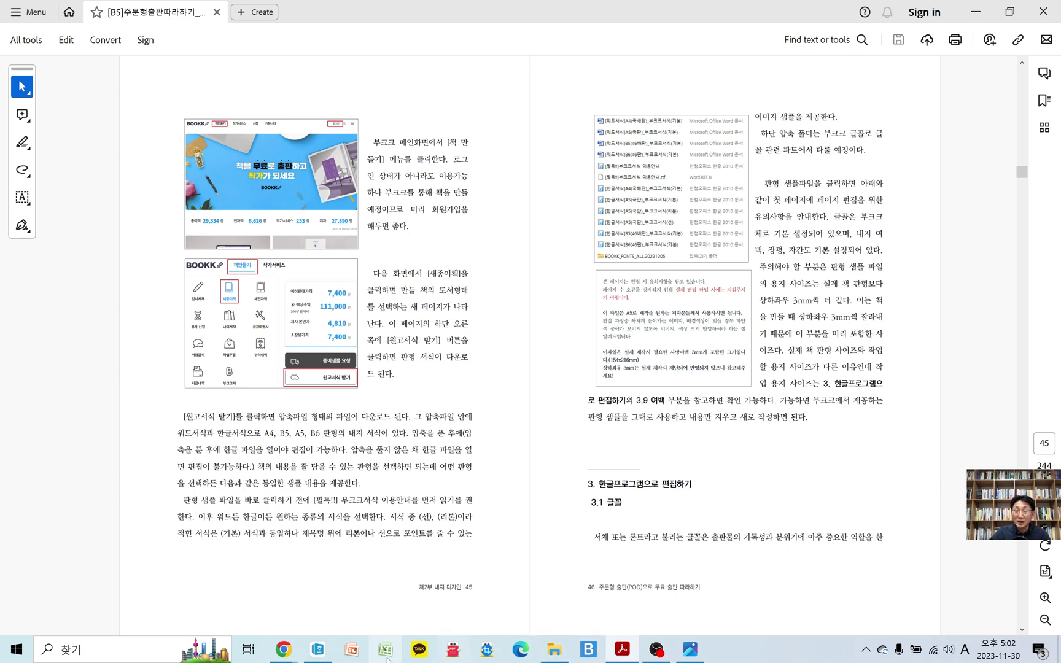
Step: Switch to Chrome, search for 부크크 and open the Bookk home page
{"action": "mouse_move", "coordinate": [284, 652]}
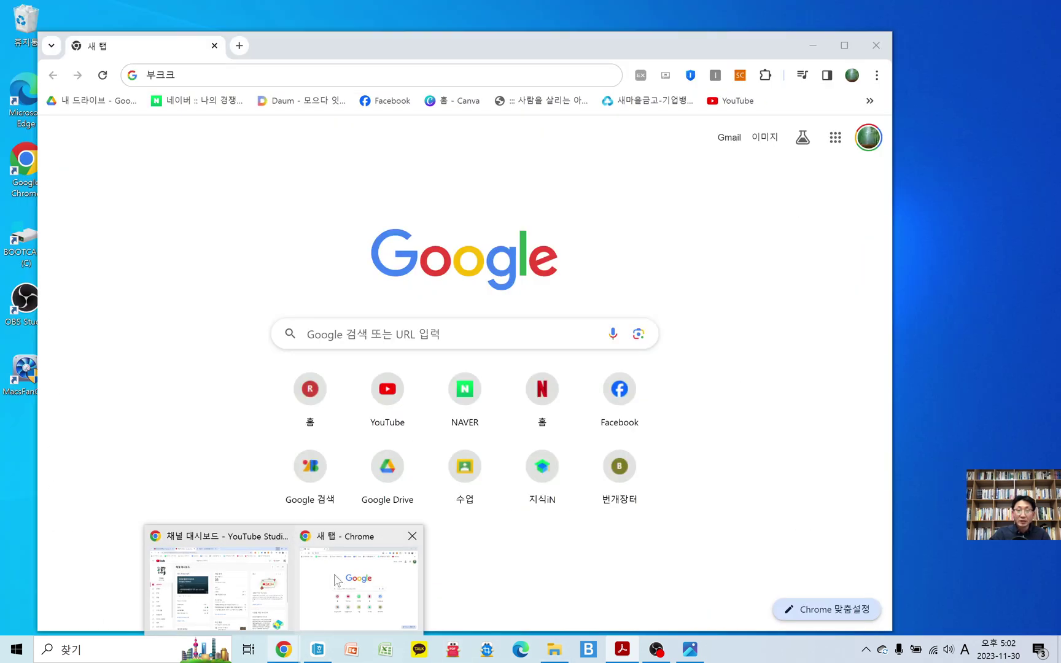
{"action": "left_click", "coordinate": [337, 581]}
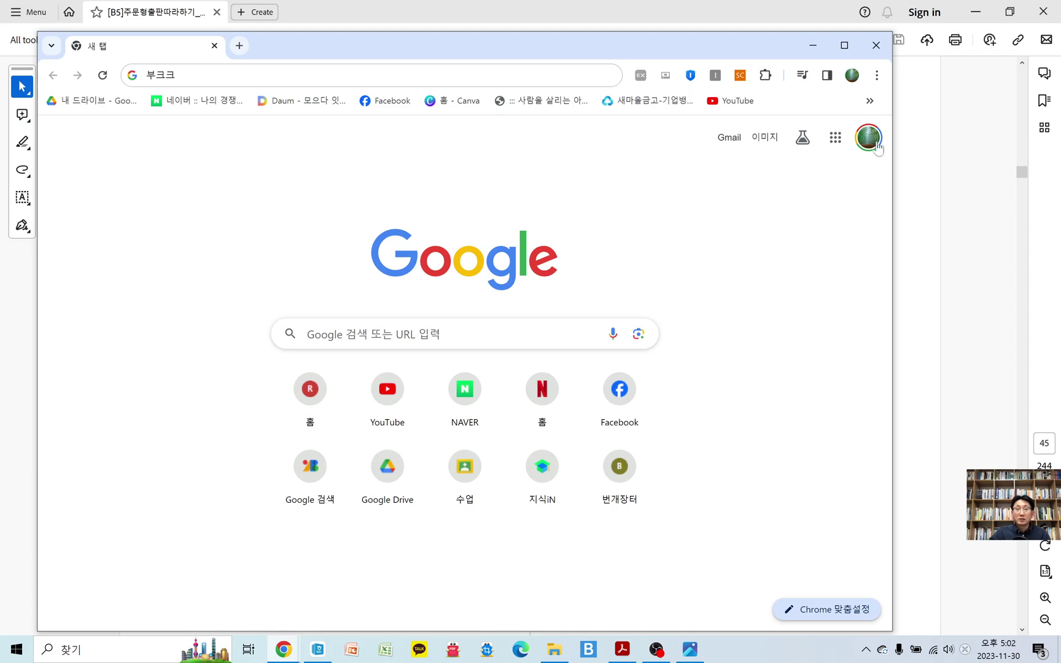
{"action": "left_click", "coordinate": [844, 47]}
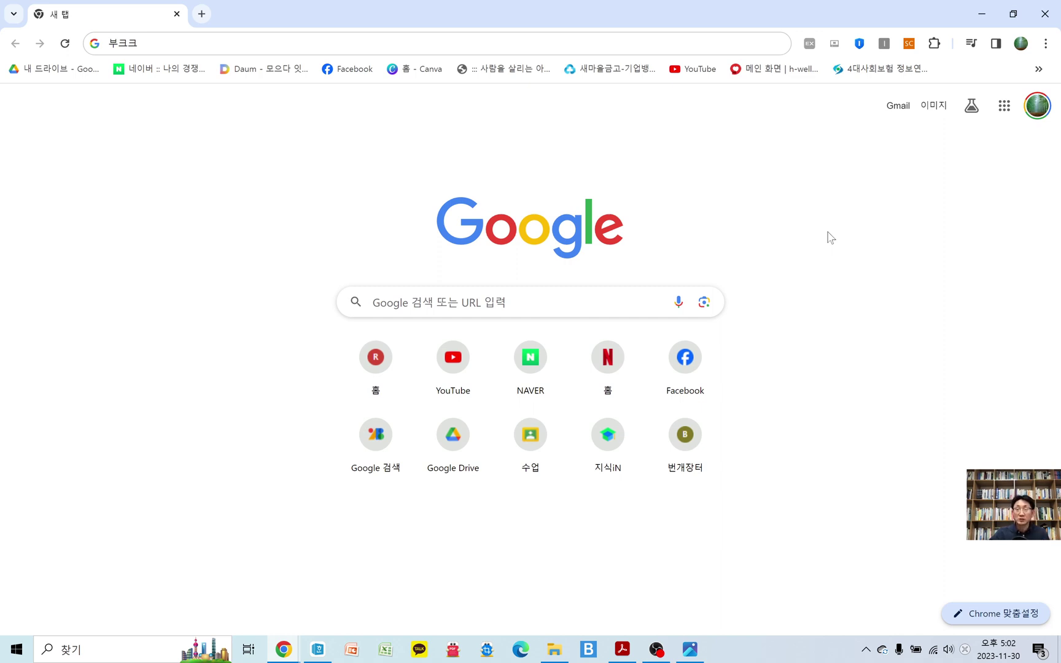
{"action": "left_click", "coordinate": [123, 43]}
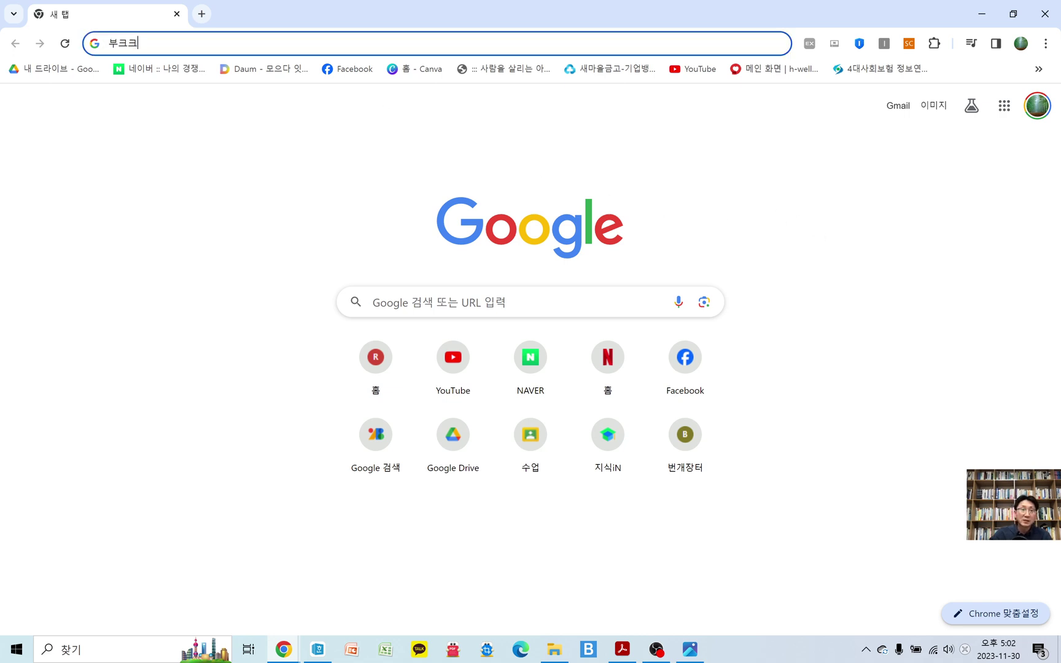
{"action": "left_click", "coordinate": [143, 231]}
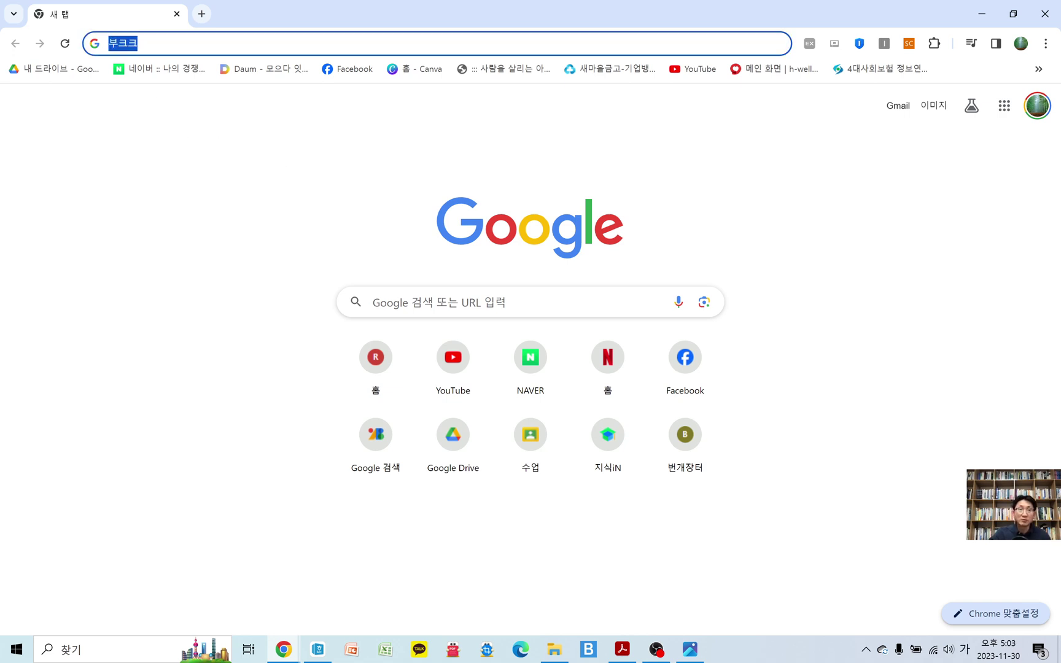
{"action": "key", "text": "Return"}
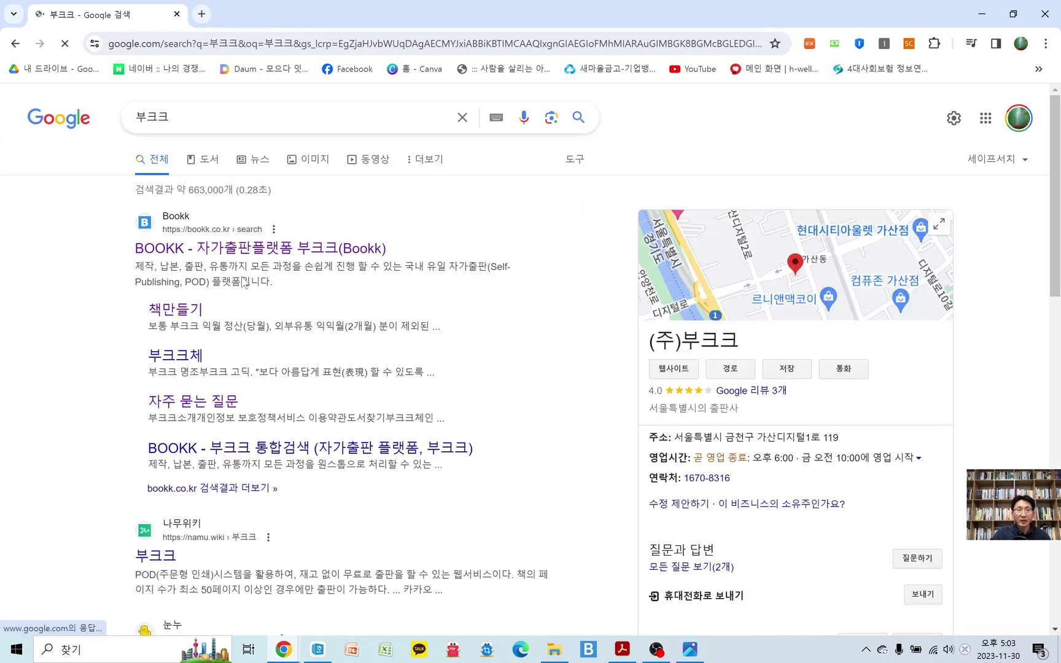
{"action": "left_click", "coordinate": [254, 249]}
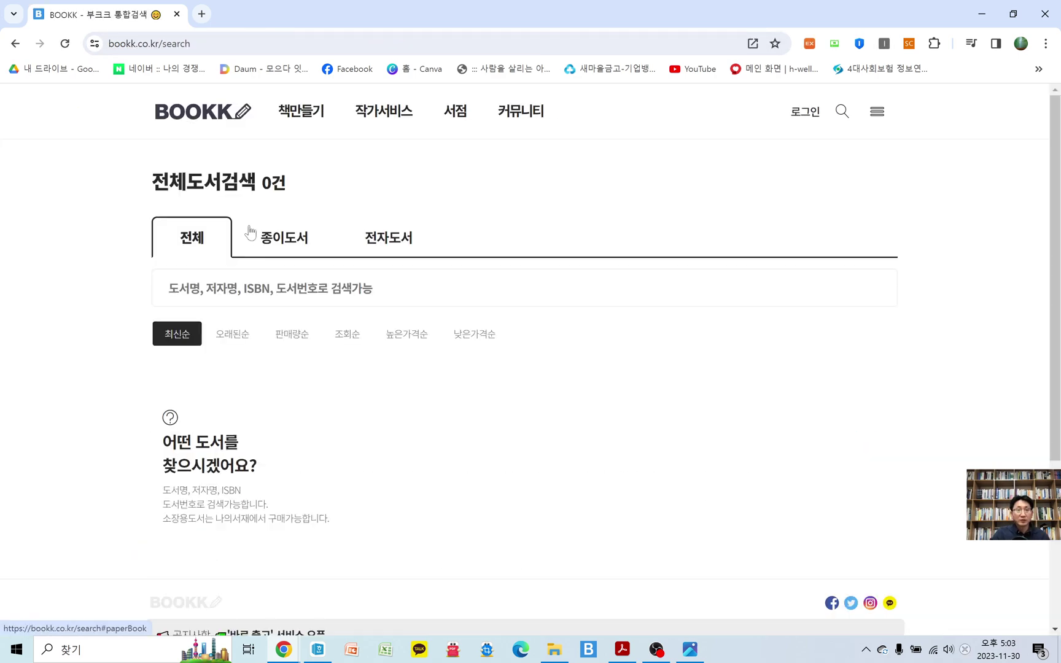
{"action": "left_click", "coordinate": [195, 119]}
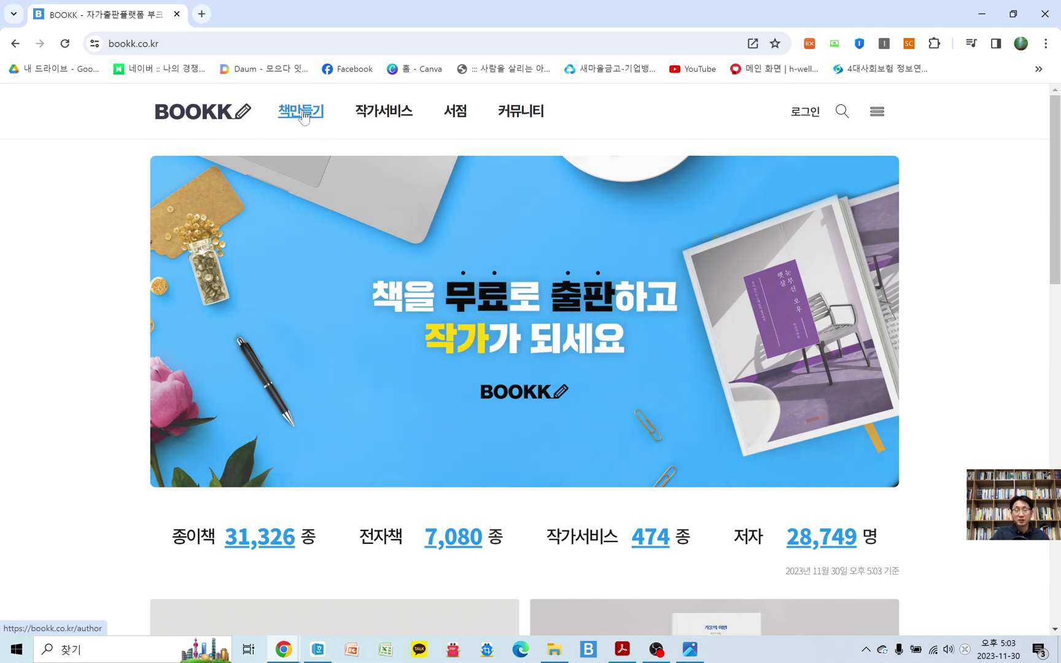
Step: Open Bookk's paper-book creation page and download the manuscript template archive (원고서식)
{"action": "left_click", "coordinate": [303, 118]}
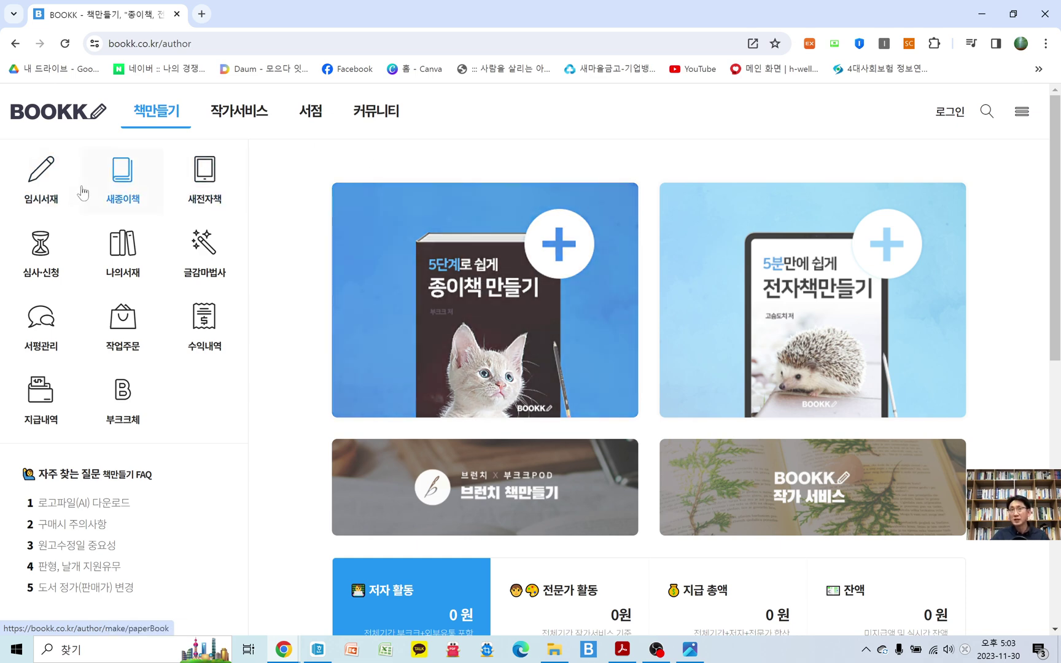
{"action": "left_click", "coordinate": [452, 292]}
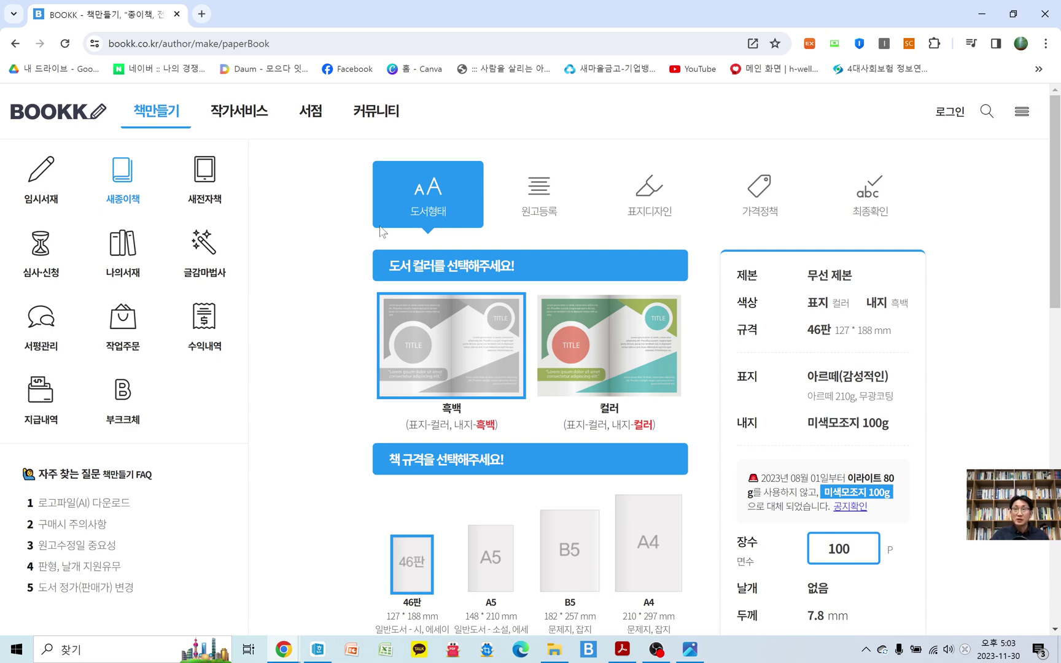
{"action": "scroll", "coordinate": [378, 229], "scroll_direction": "down", "scroll_amount": 5}
{"action": "scroll", "coordinate": [379, 229], "scroll_direction": "down", "scroll_amount": 6}
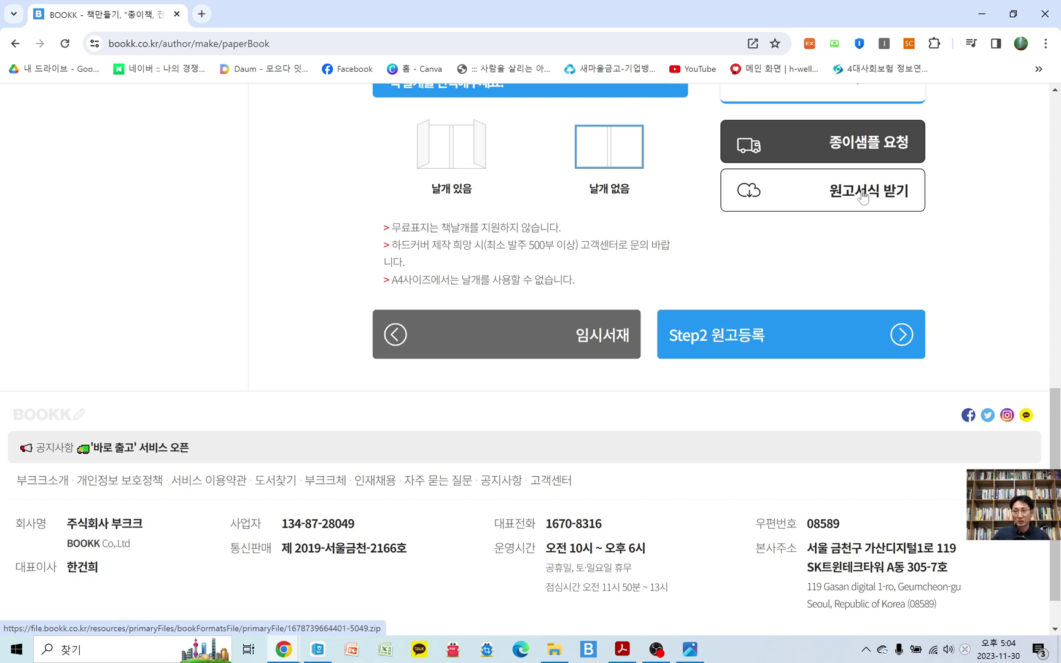
{"action": "left_click", "coordinate": [864, 196]}
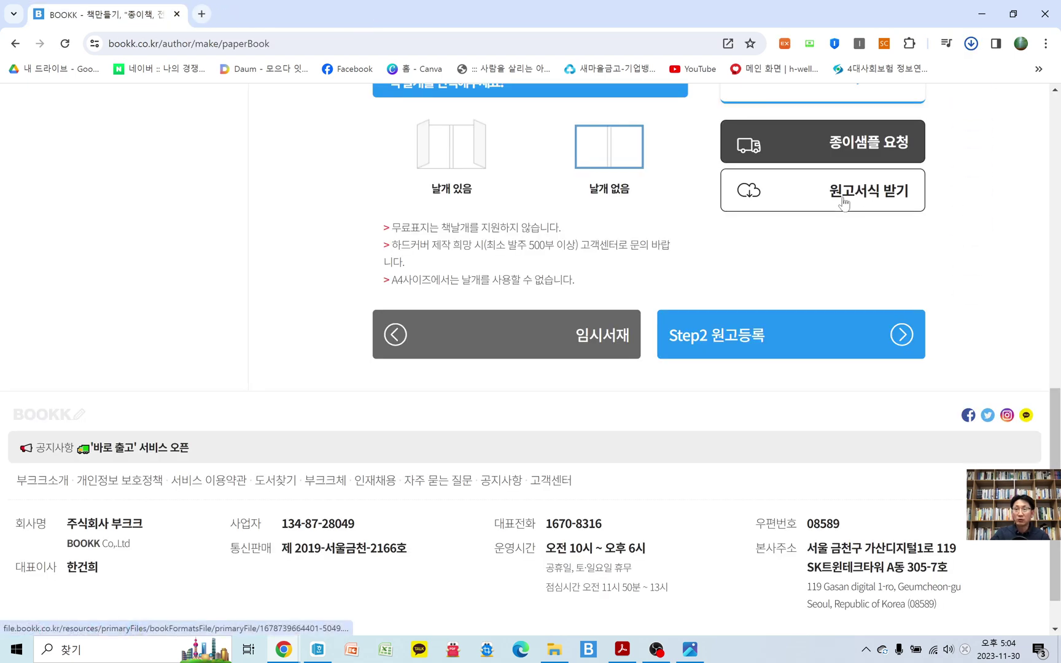
Step: Show the downloaded template zip in its folder, extract it in place and open the destination folder
{"action": "left_click", "coordinate": [971, 45]}
{"action": "left_click", "coordinate": [972, 45]}
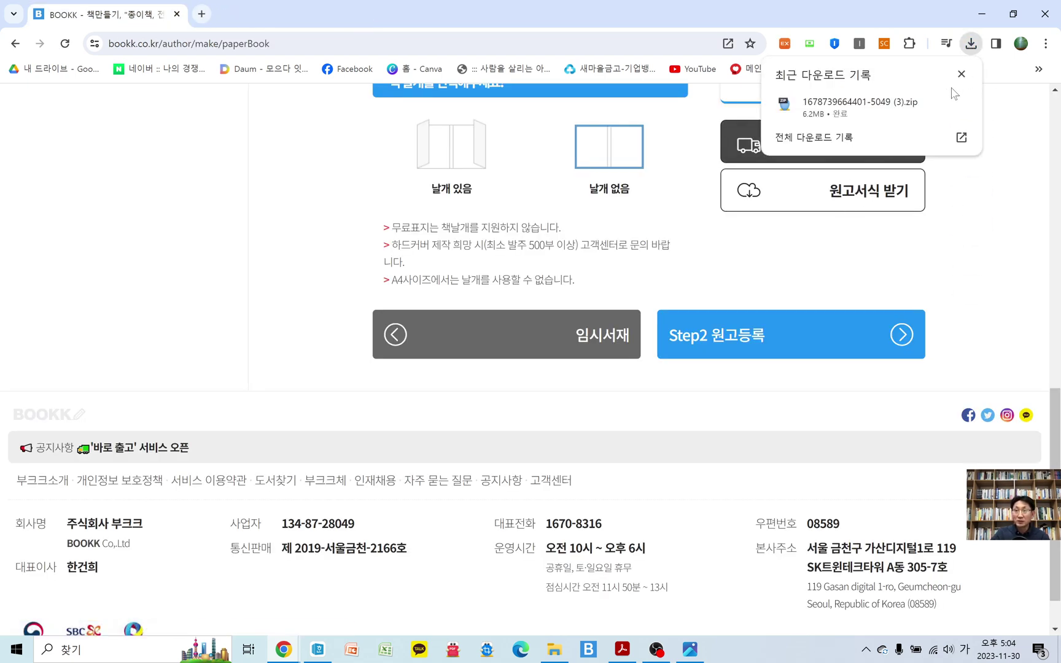
{"action": "left_click", "coordinate": [933, 106]}
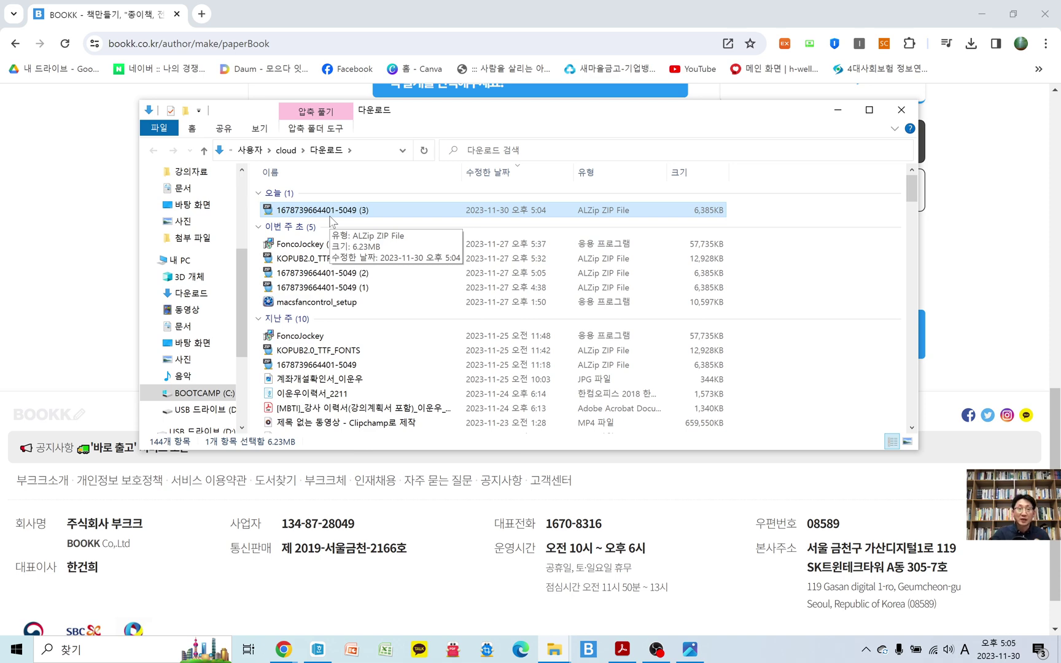
{"action": "right_click", "coordinate": [336, 210]}
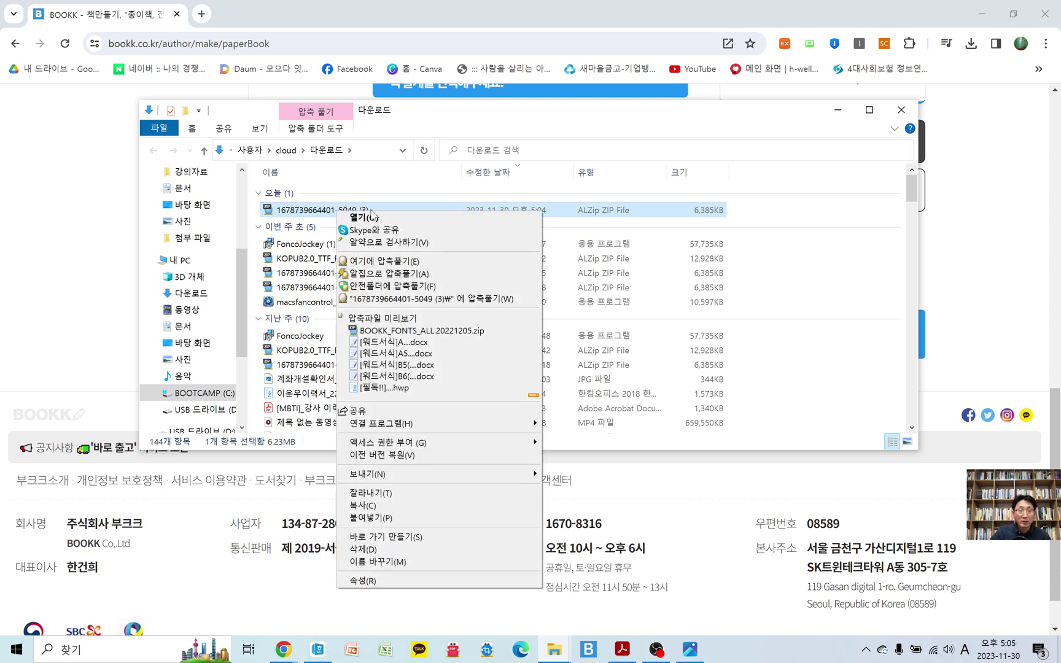
{"action": "left_click", "coordinate": [397, 264]}
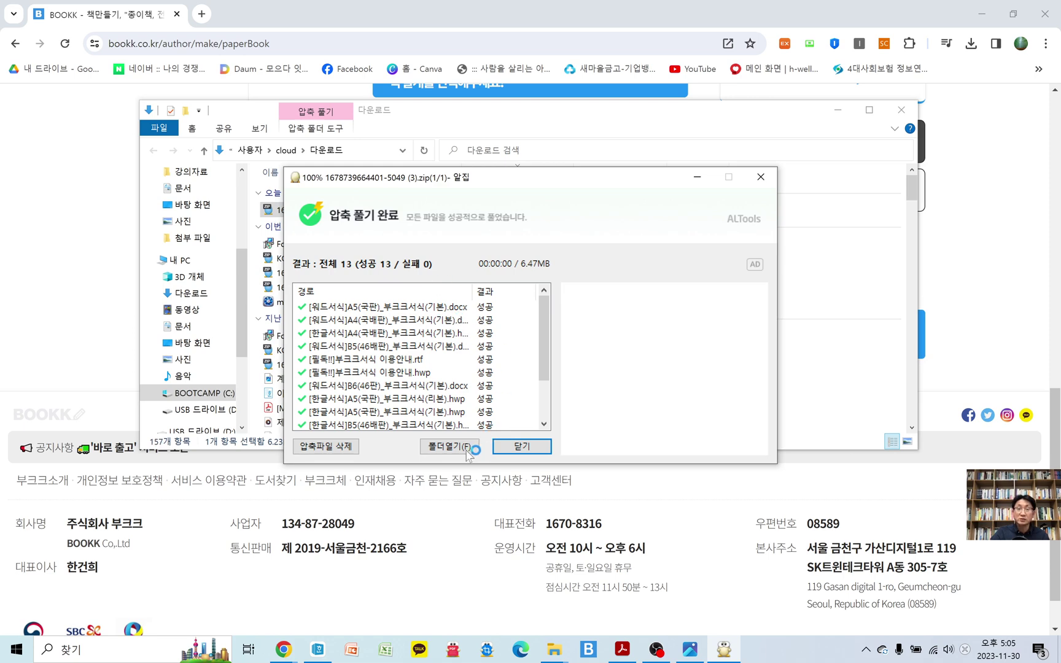
{"action": "left_click", "coordinate": [448, 446]}
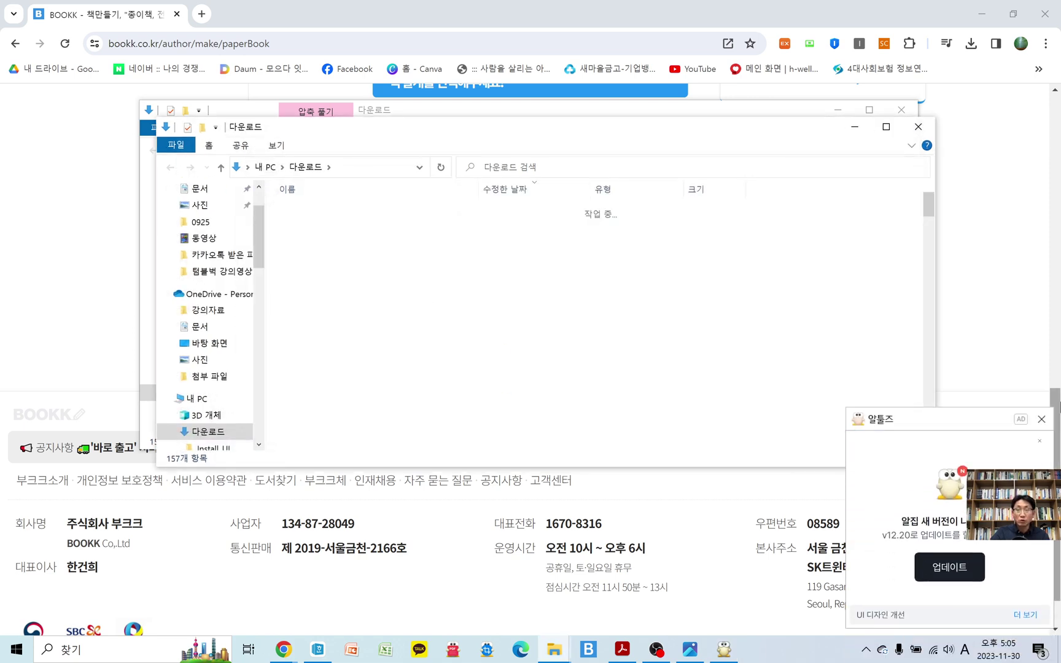
Step: Separate the two overlapping Downloads windows and look through the folder for the extracted template files
{"action": "left_click", "coordinate": [1042, 420]}
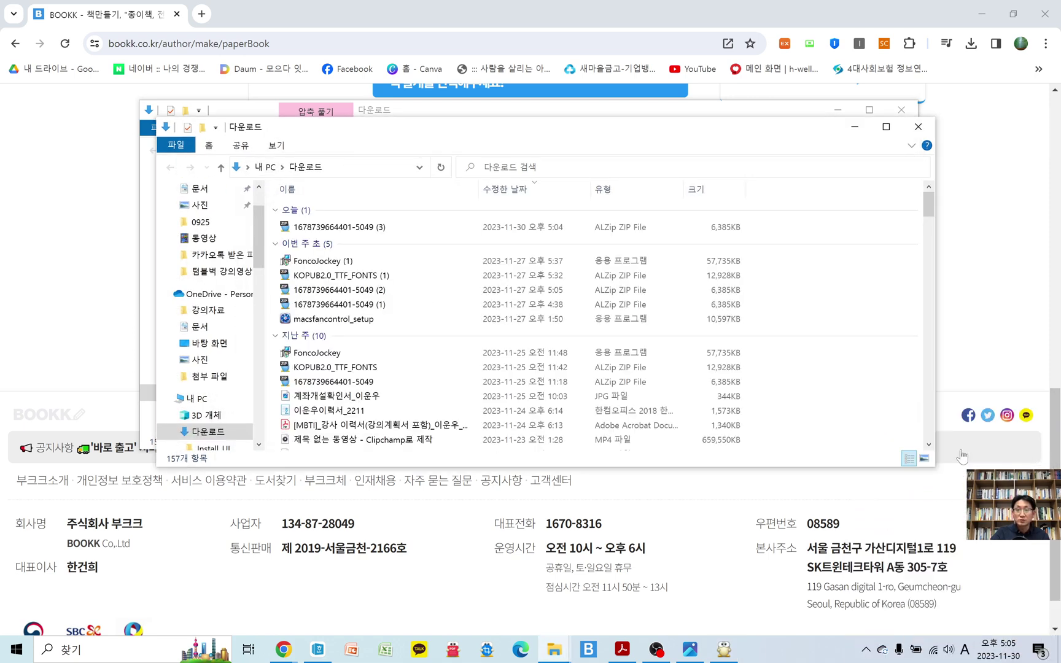
{"action": "left_click", "coordinate": [371, 114]}
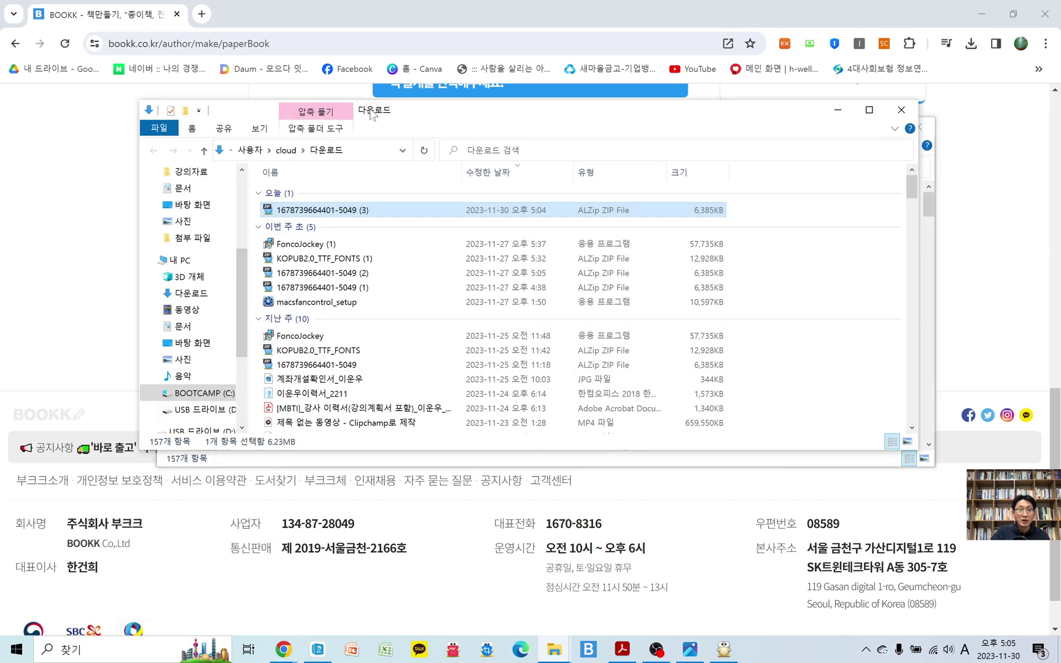
{"action": "left_click_drag", "start_coordinate": [371, 114], "coordinate": [452, 435]}
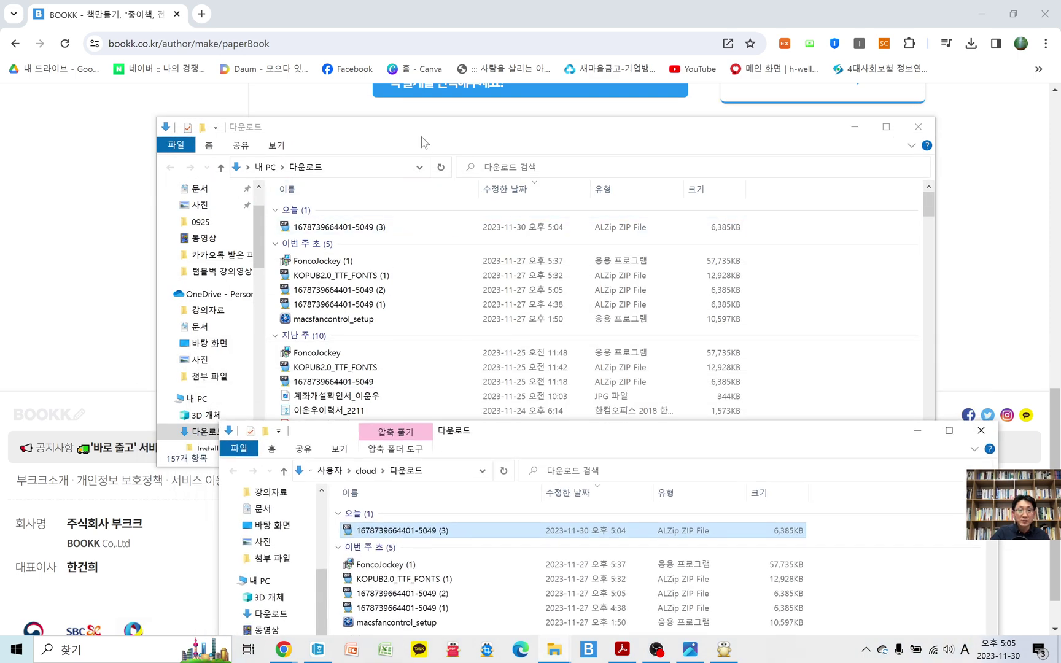
{"action": "left_click_drag", "start_coordinate": [422, 140], "coordinate": [394, 92]}
{"action": "scroll", "coordinate": [336, 297], "scroll_direction": "down", "scroll_amount": 3}
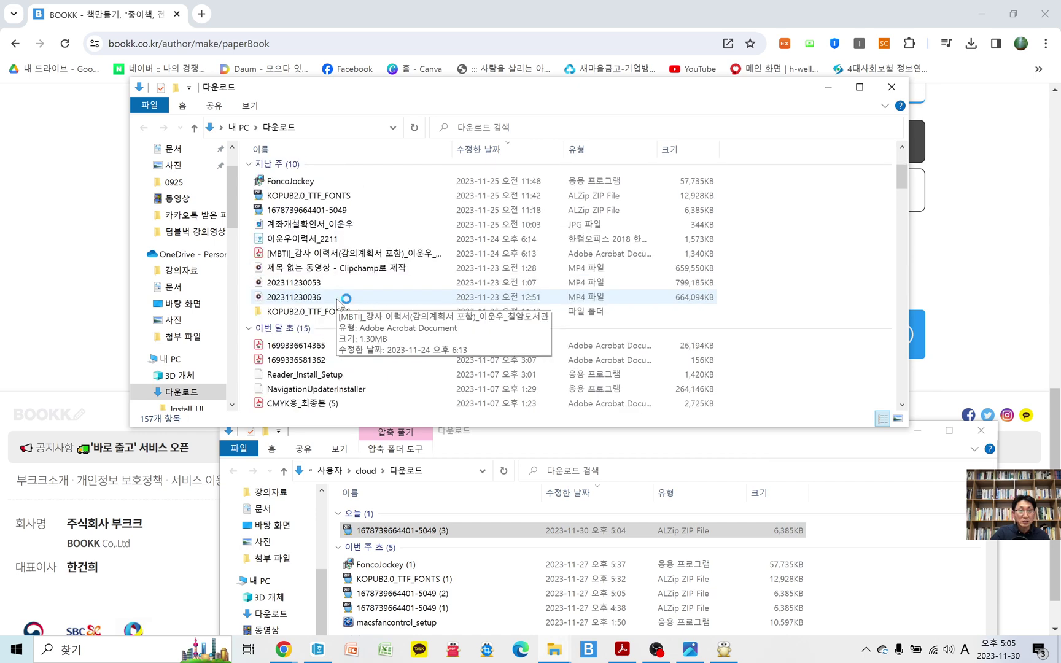
{"action": "scroll", "coordinate": [321, 346], "scroll_direction": "up", "scroll_amount": 3}
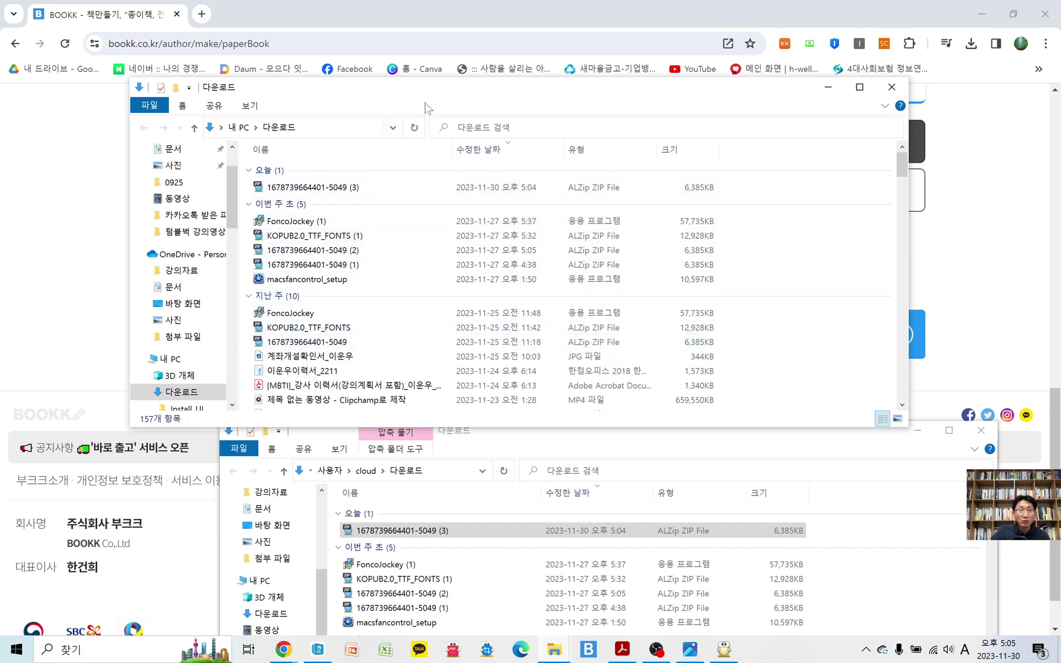
{"action": "left_click_drag", "start_coordinate": [716, 102], "coordinate": [538, 115]}
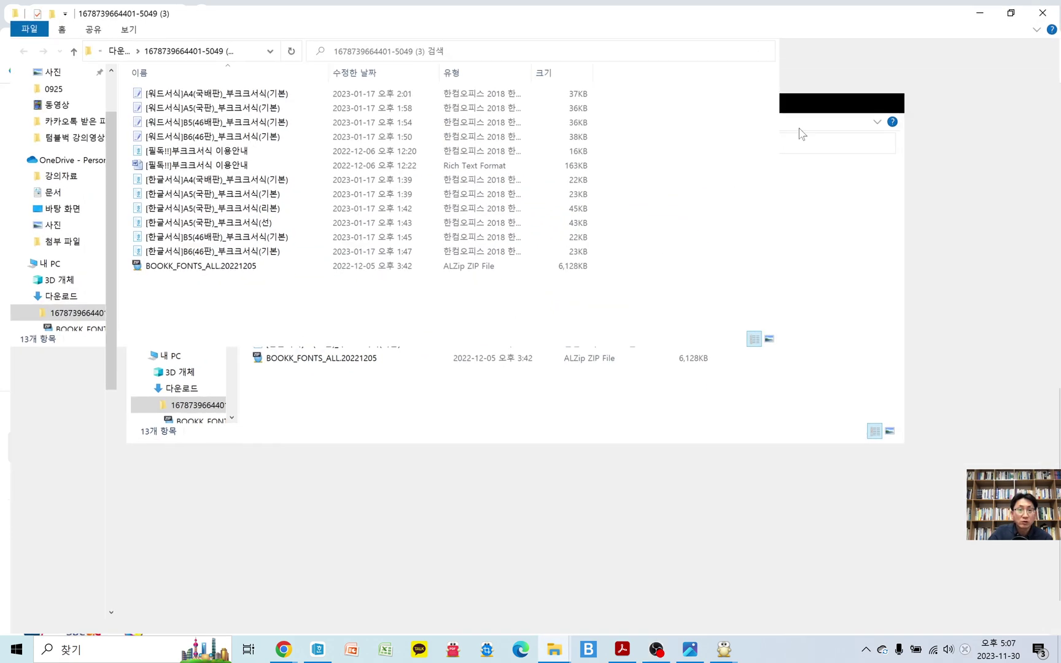
Step: Maximize the extracted template folder and open the [필독!!]부크크서식 이용안내 guide document for reading
{"action": "left_click", "coordinate": [851, 99]}
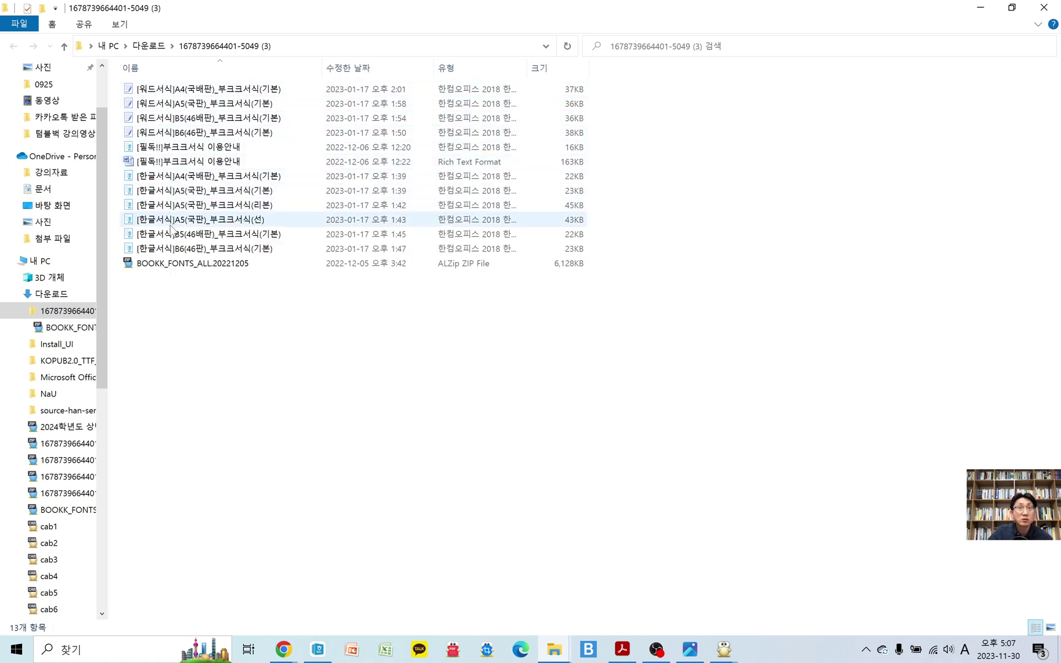
{"action": "mouse_move", "coordinate": [180, 251]}
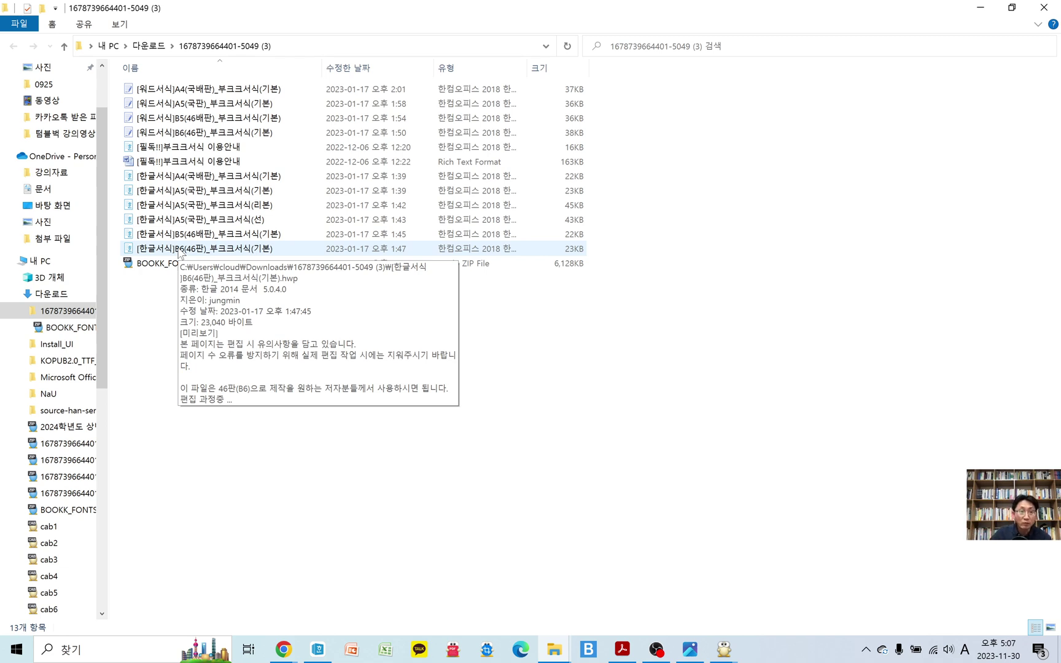
{"action": "double_click", "coordinate": [192, 162]}
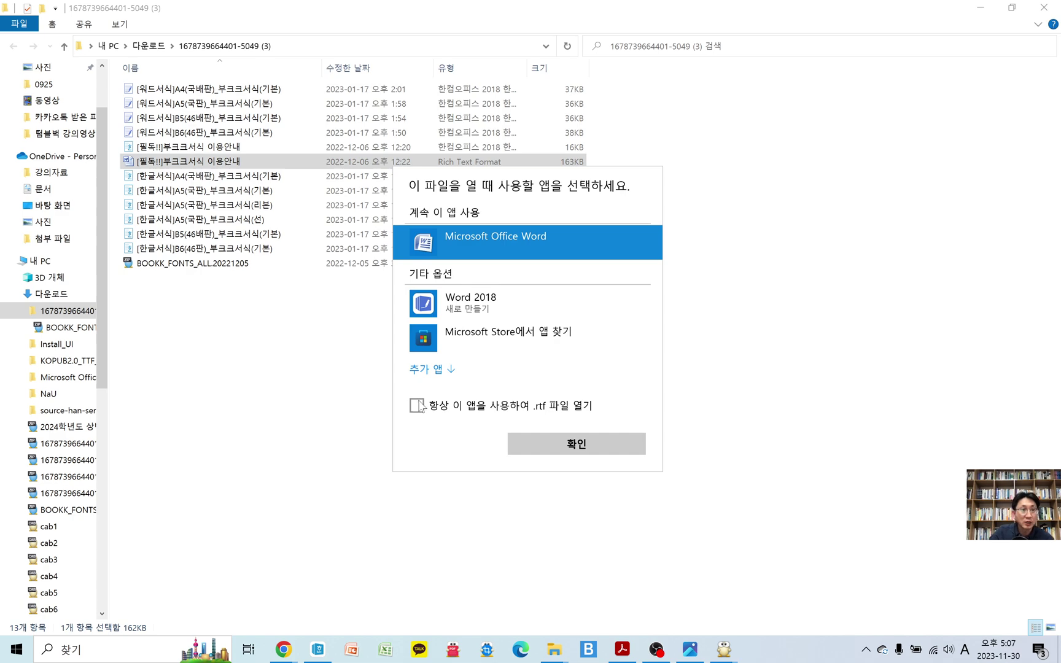
{"action": "left_click", "coordinate": [609, 441]}
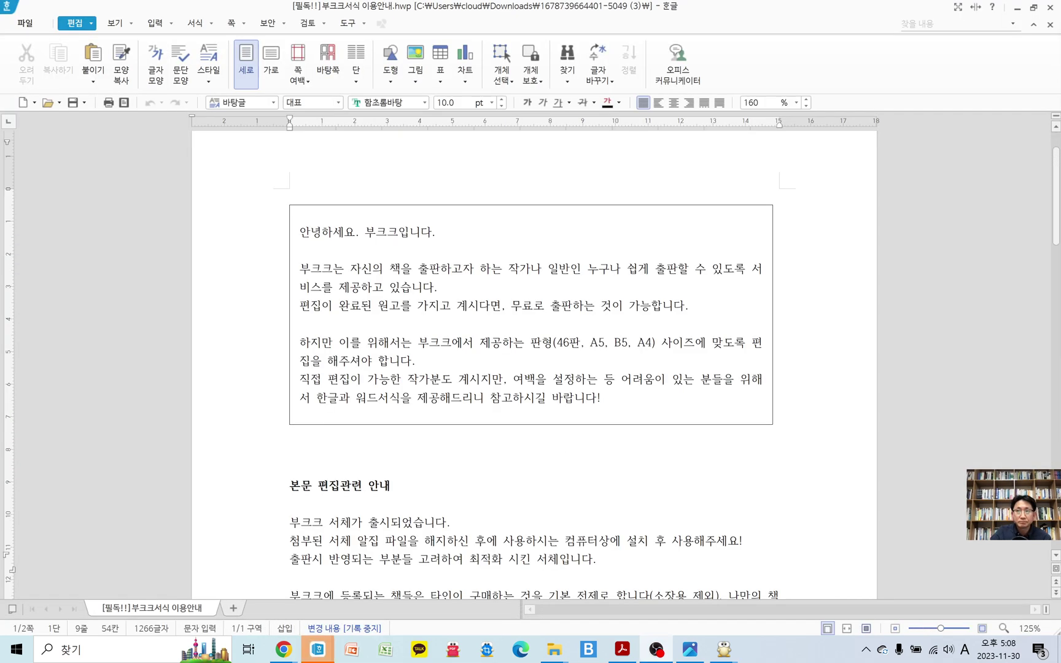
{"action": "left_click", "coordinate": [461, 240]}
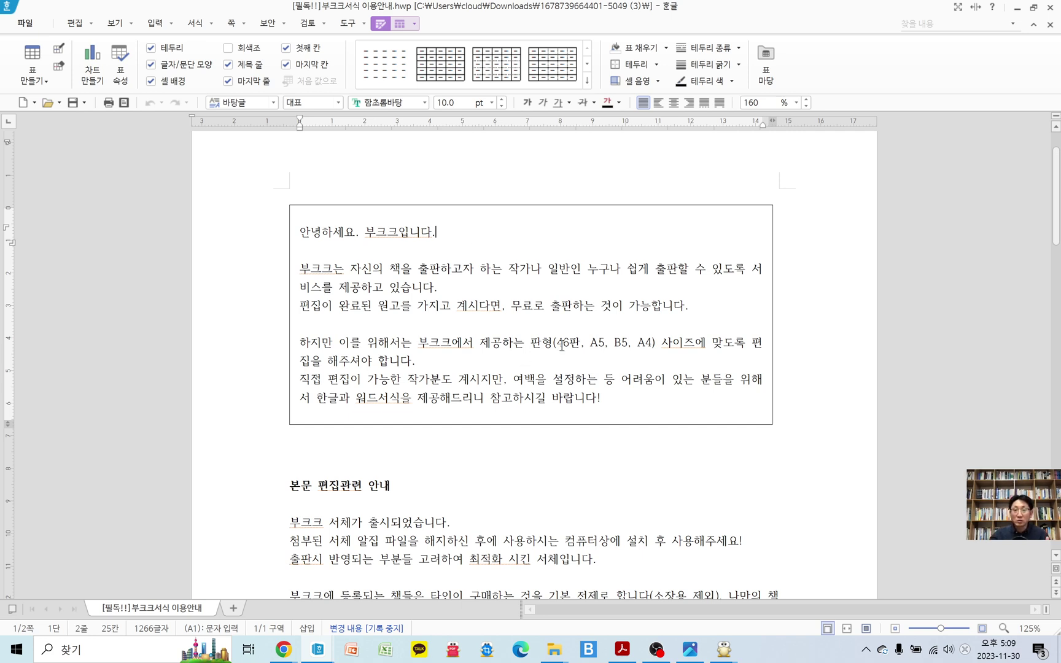
Step: Read the guide's notes on supported book sizes and body-text editing, and close the guide document
{"action": "double_click", "coordinate": [620, 343]}
{"action": "left_click_drag", "start_coordinate": [622, 342], "coordinate": [626, 359]}
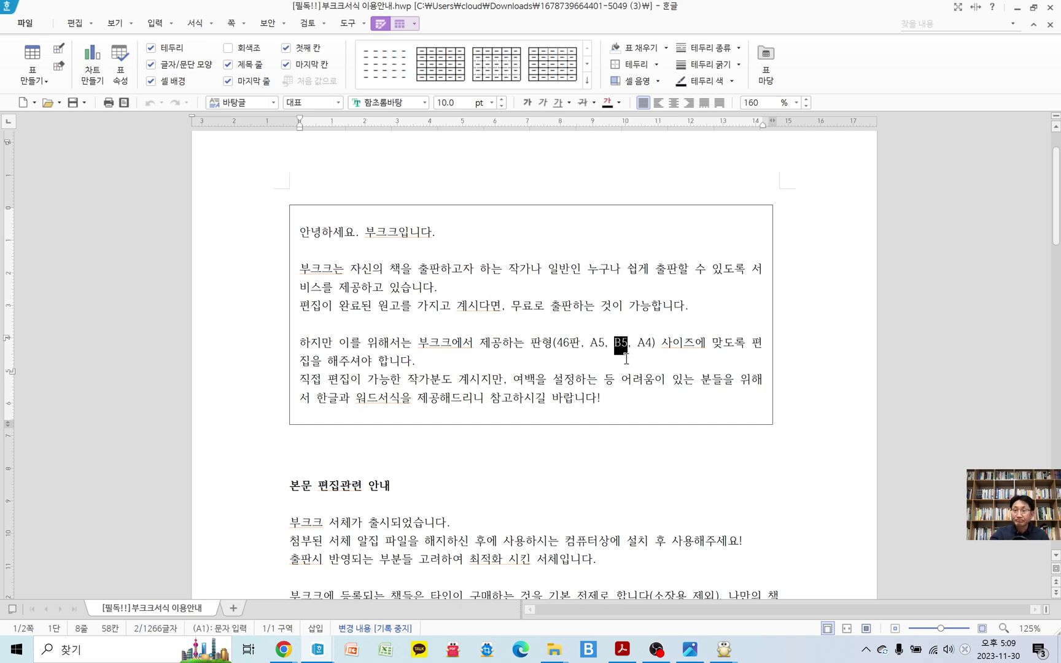
{"action": "left_click", "coordinate": [614, 345]}
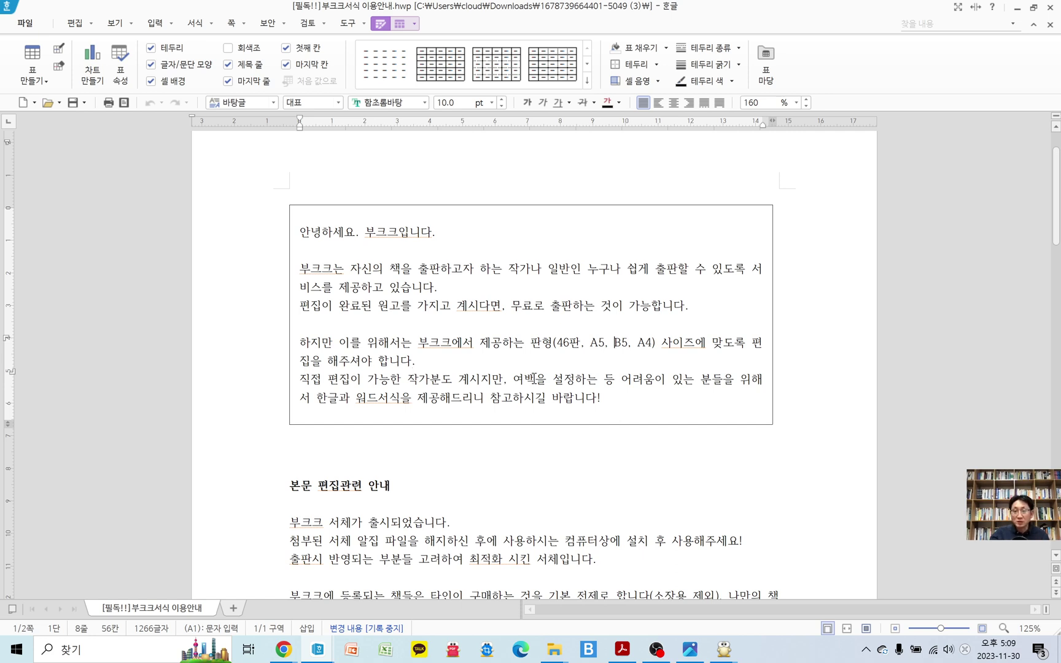
{"action": "scroll", "coordinate": [534, 377], "scroll_direction": "down", "scroll_amount": 2}
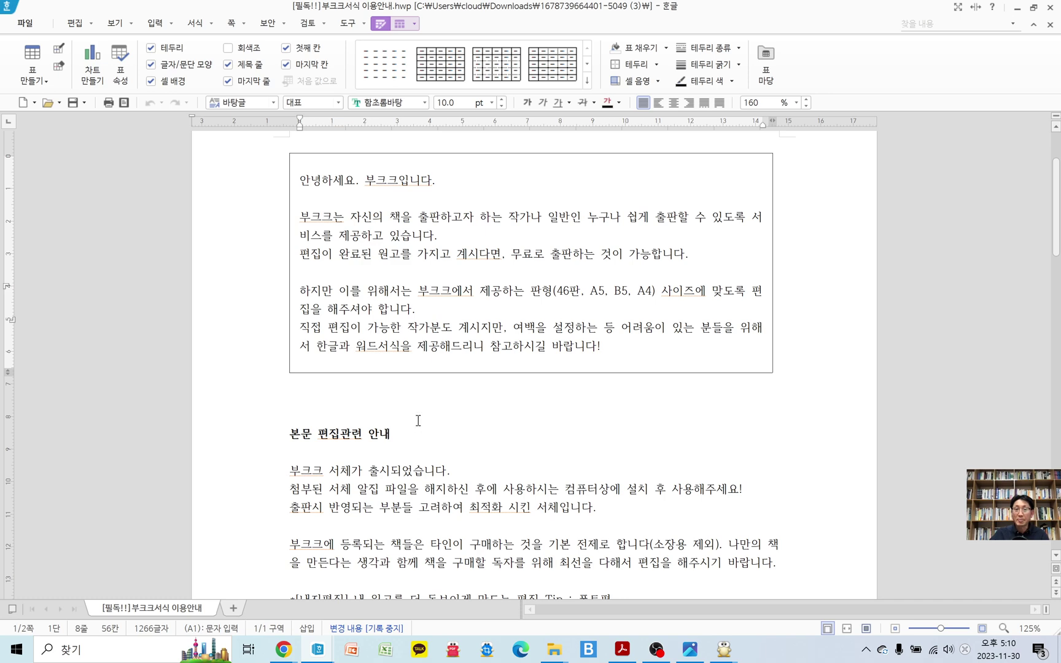
{"action": "scroll", "coordinate": [359, 433], "scroll_direction": "down", "scroll_amount": 3}
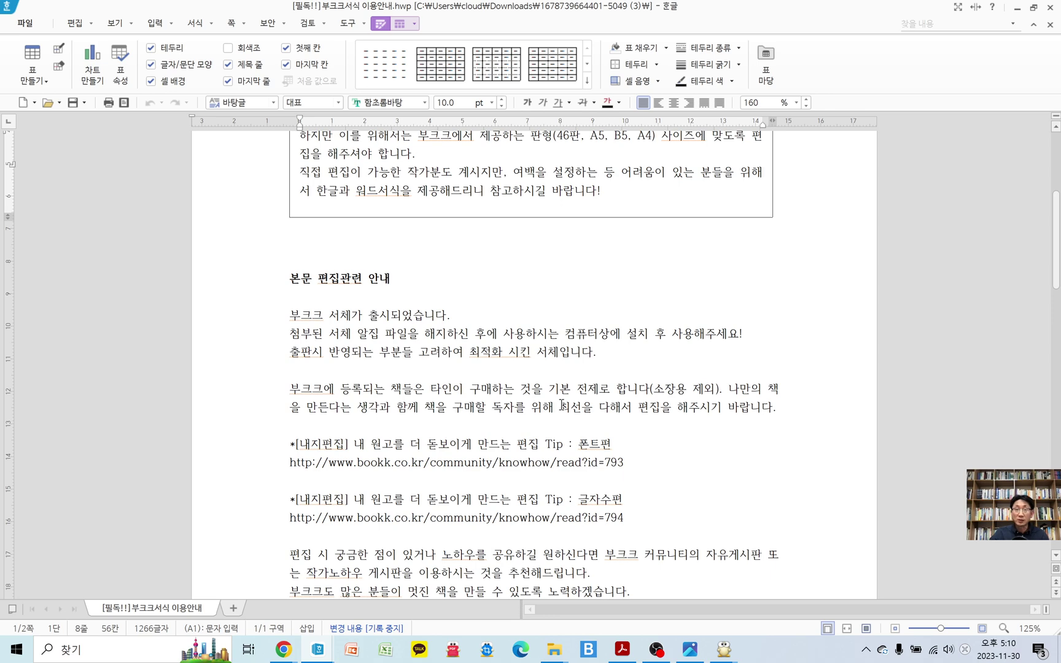
{"action": "scroll", "coordinate": [491, 474], "scroll_direction": "down", "scroll_amount": 3}
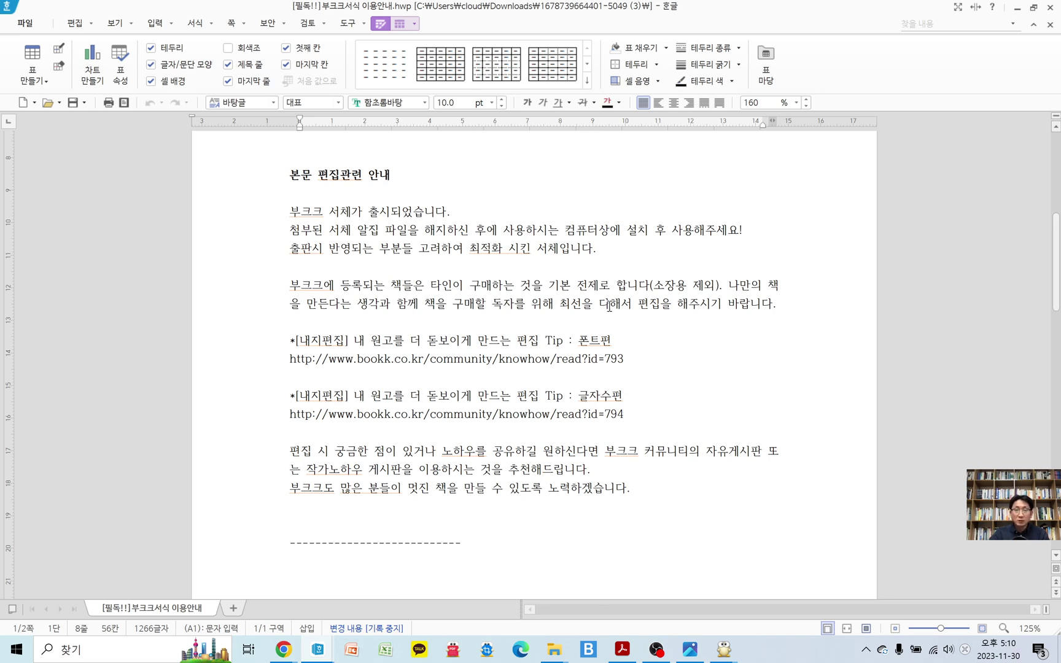
{"action": "left_click", "coordinate": [1051, 8]}
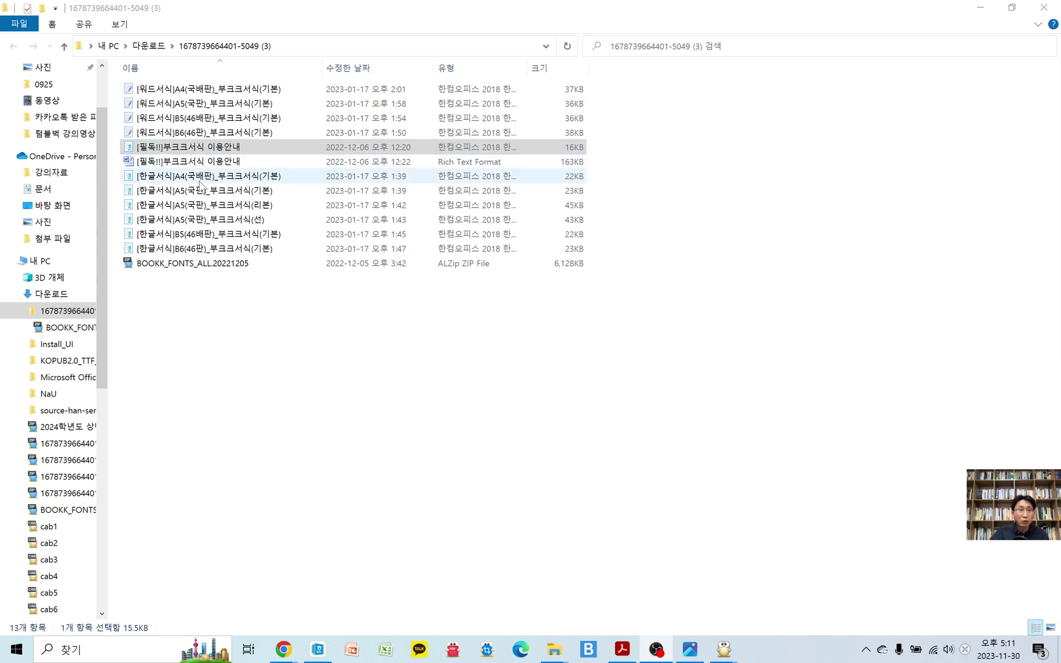
Step: Open the [한글서식]A4(국배판)_부크크서식(기본) template and highlight the opening instructions on its first page while reading them
{"action": "left_click", "coordinate": [200, 179]}
{"action": "double_click", "coordinate": [201, 178]}
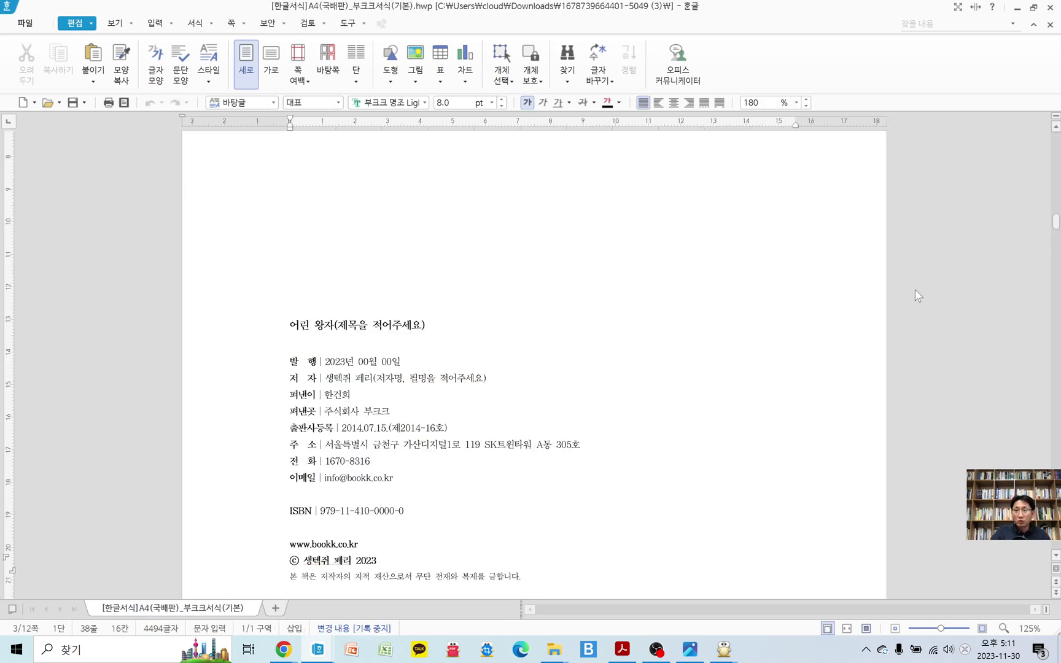
{"action": "left_click_drag", "start_coordinate": [1056, 223], "coordinate": [1056, 141]}
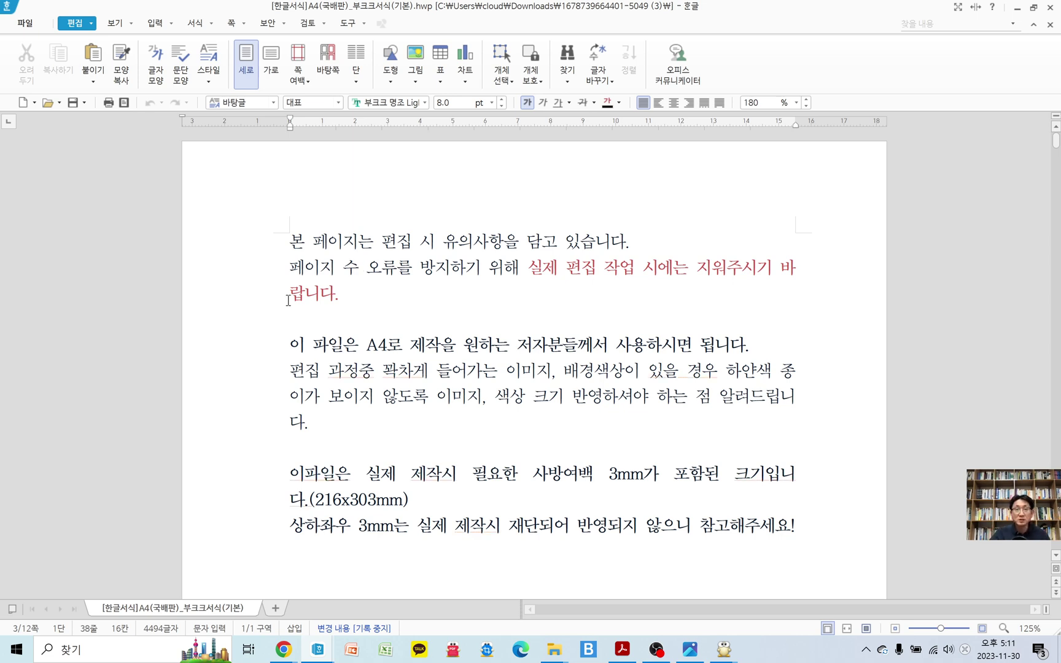
{"action": "left_click_drag", "start_coordinate": [289, 241], "coordinate": [751, 254]}
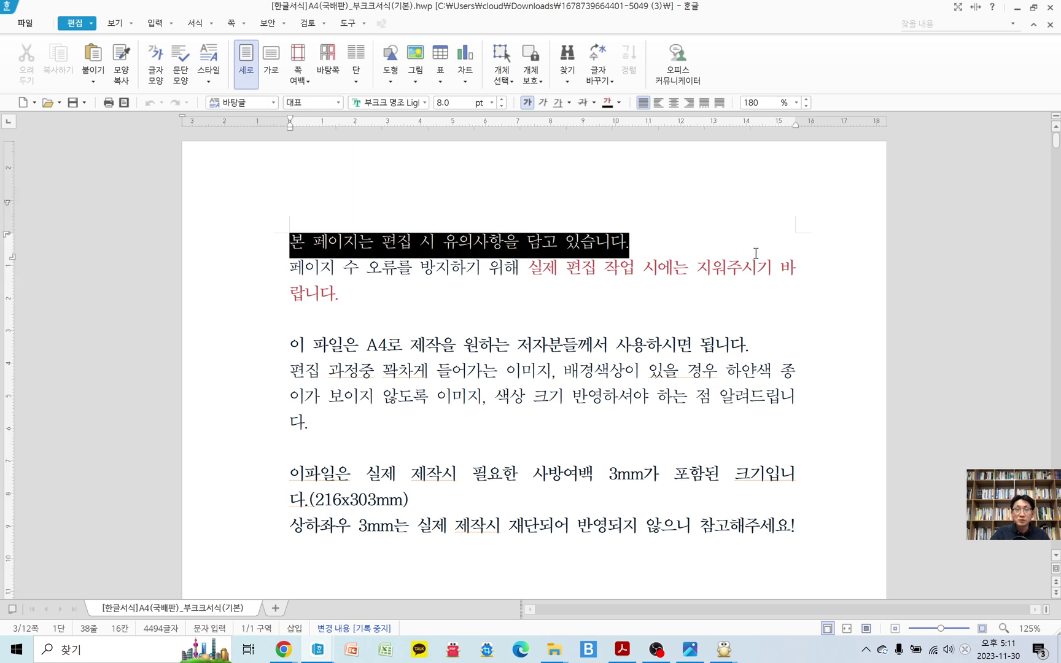
{"action": "left_click_drag", "start_coordinate": [291, 268], "coordinate": [830, 301]}
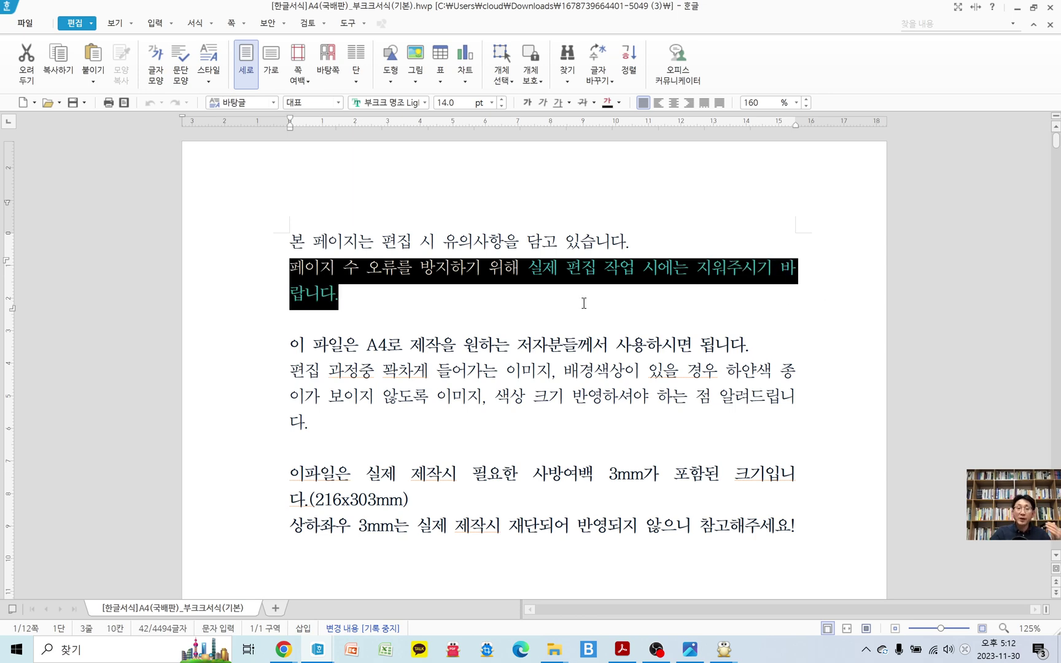
Step: Look over the template's title page with the sample title 어린 왕자 and return to the notes page
{"action": "scroll", "coordinate": [580, 297], "scroll_direction": "down", "scroll_amount": 10}
{"action": "scroll", "coordinate": [578, 290], "scroll_direction": "down", "scroll_amount": 3}
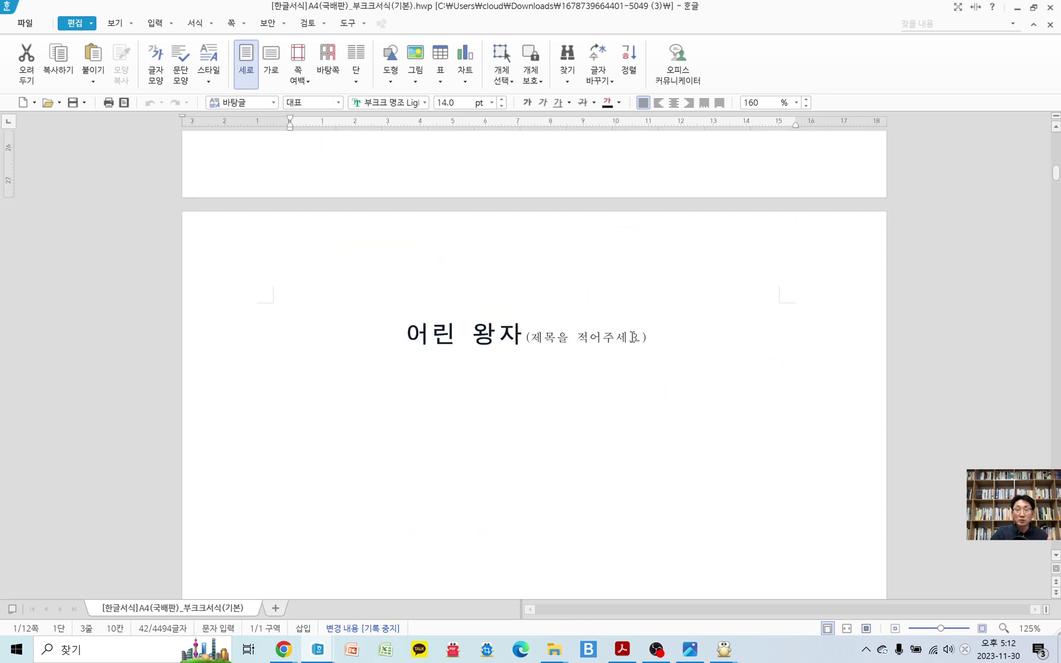
{"action": "left_click", "coordinate": [649, 332]}
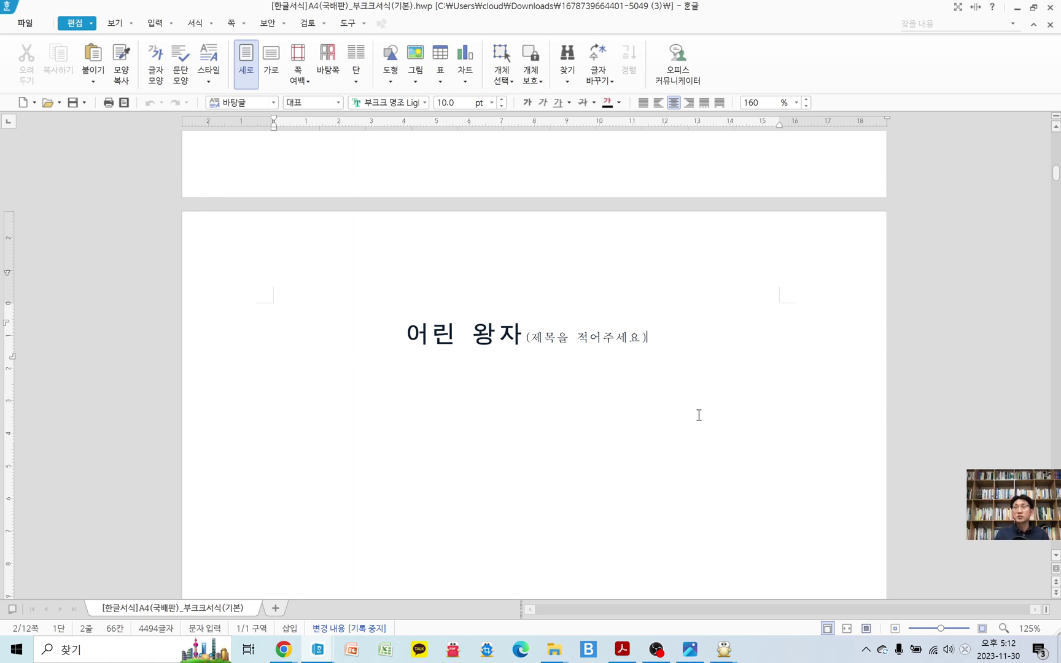
{"action": "scroll", "coordinate": [645, 436], "scroll_direction": "down", "scroll_amount": 5}
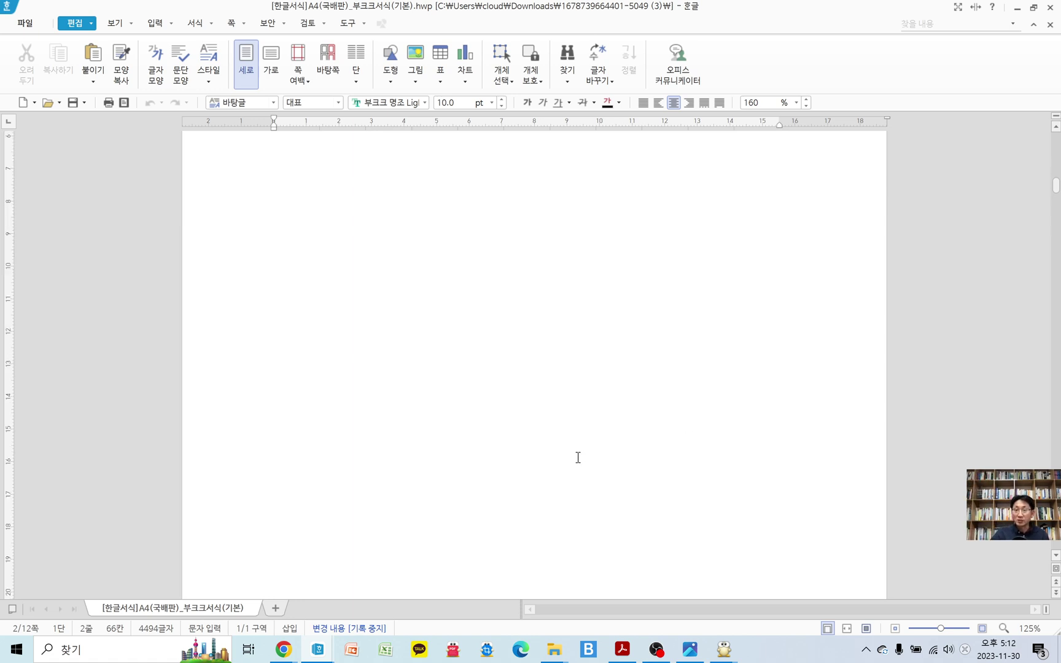
{"action": "scroll", "coordinate": [580, 466], "scroll_direction": "up", "scroll_amount": 5}
{"action": "scroll", "coordinate": [585, 471], "scroll_direction": "down", "scroll_amount": 12}
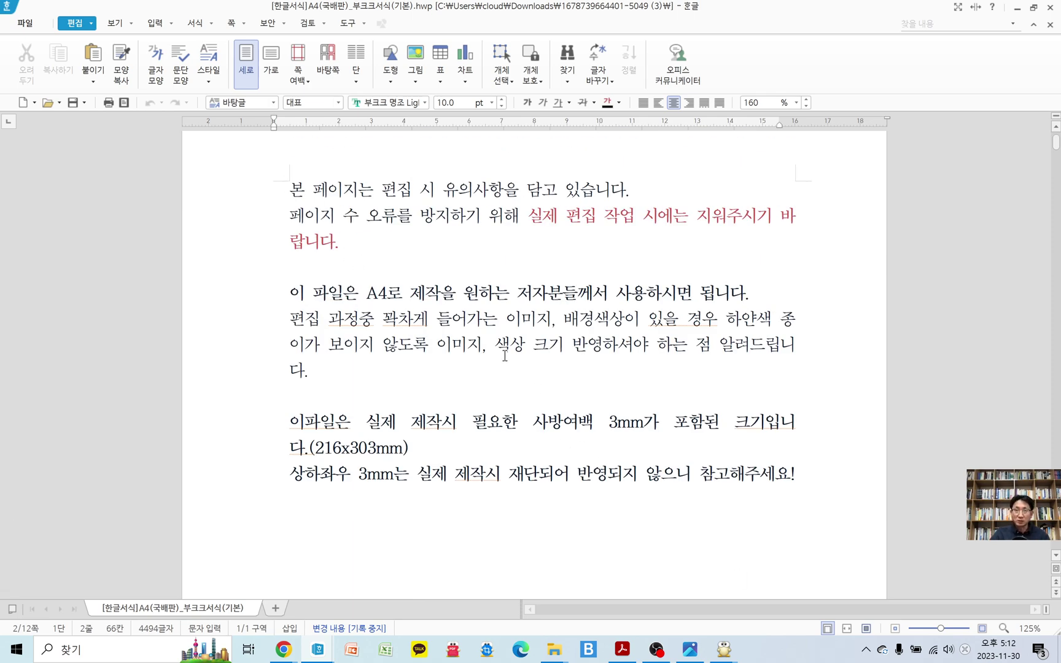
Step: Read the notes page's statements on A4 use and the included trim margin, highlighting the key phrases
{"action": "double_click", "coordinate": [399, 292]}
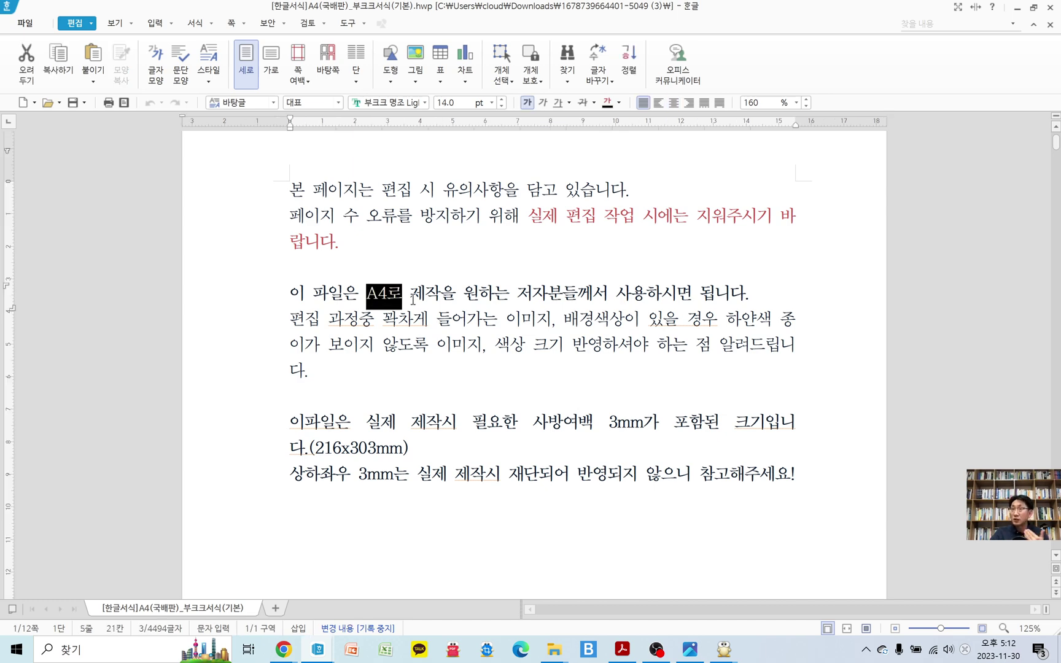
{"action": "left_click", "coordinate": [491, 356]}
{"action": "scroll", "coordinate": [490, 356], "scroll_direction": "down", "scroll_amount": 3}
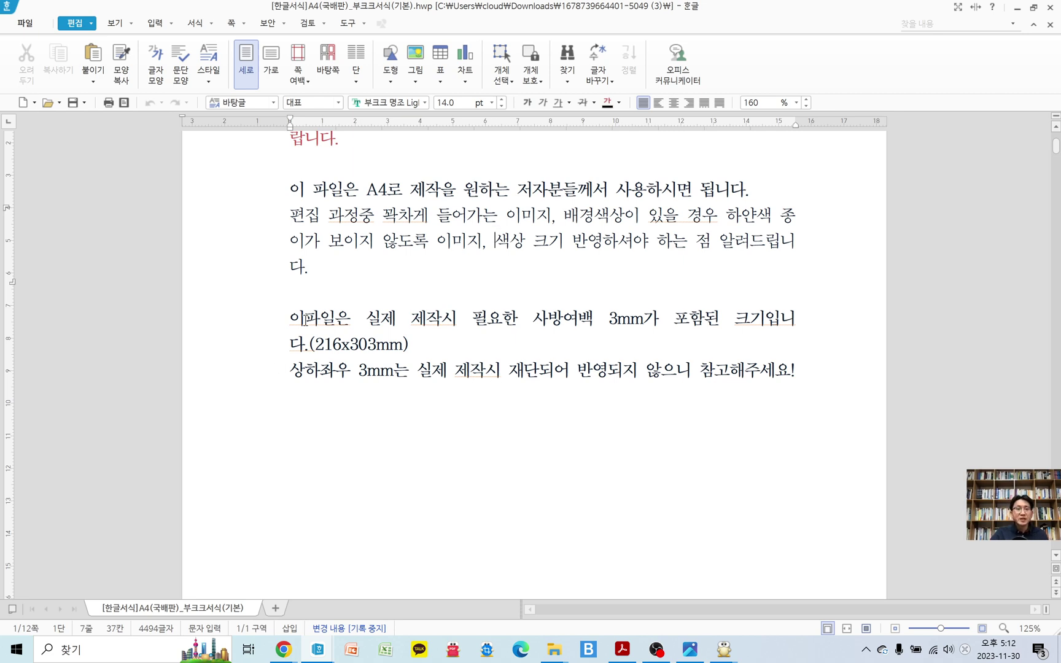
{"action": "left_click_drag", "start_coordinate": [289, 318], "coordinate": [756, 351]}
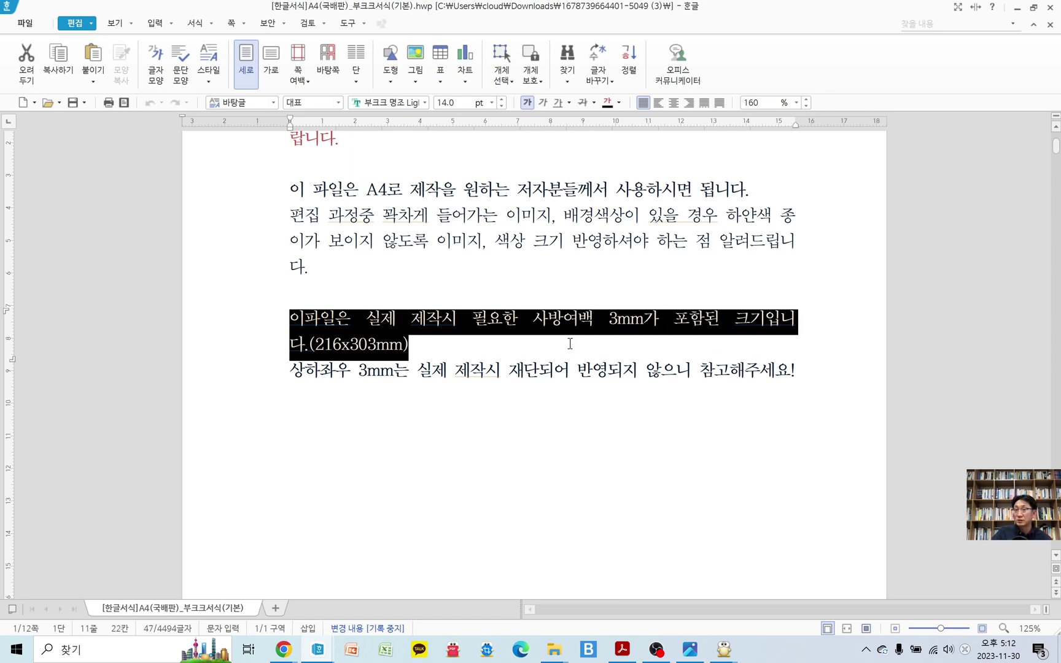
{"action": "left_click", "coordinate": [486, 355]}
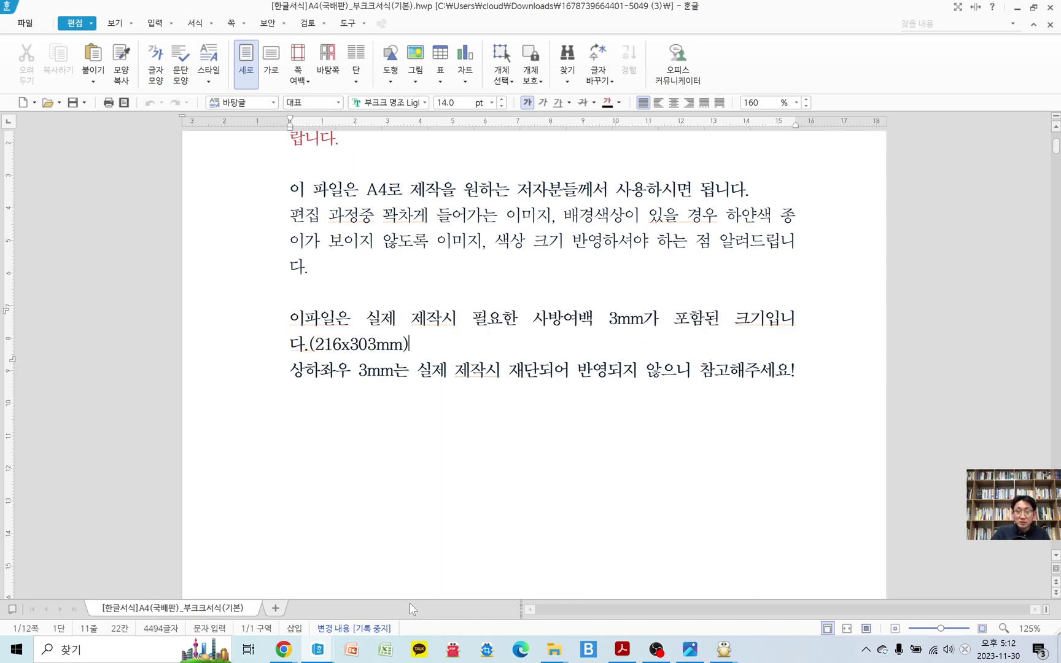
Step: Consult the book-size table in the [B5]주문형출판따라하기 PDF and return to the A4 template to mark its stated page dimensions
{"action": "left_click", "coordinate": [622, 649]}
{"action": "scroll", "coordinate": [548, 357], "scroll_direction": "up", "scroll_amount": 2}
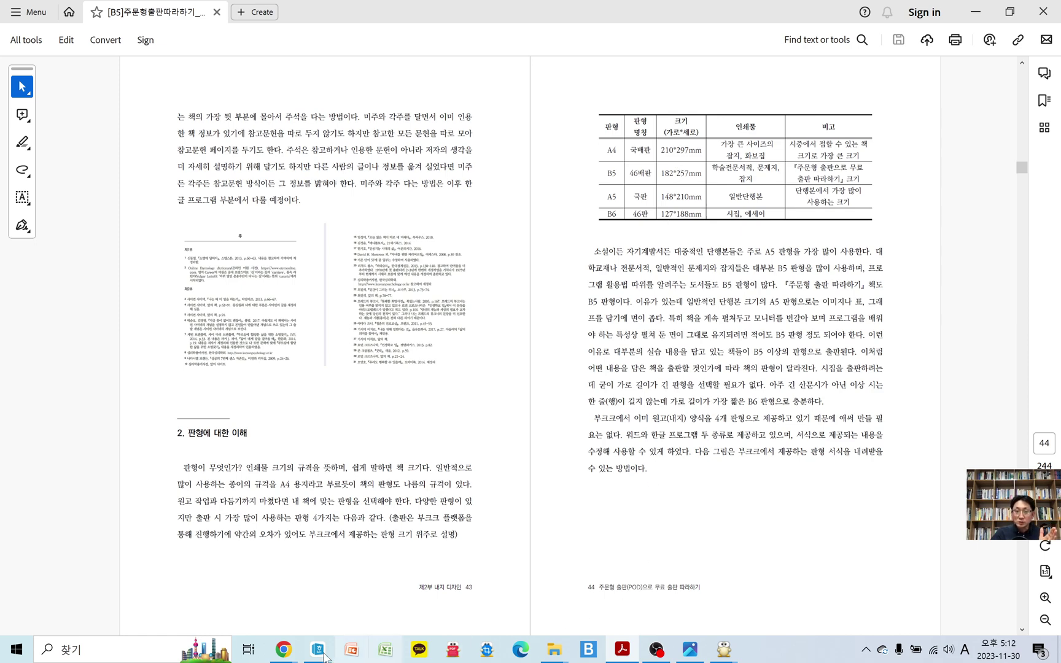
{"action": "mouse_move", "coordinate": [313, 653]}
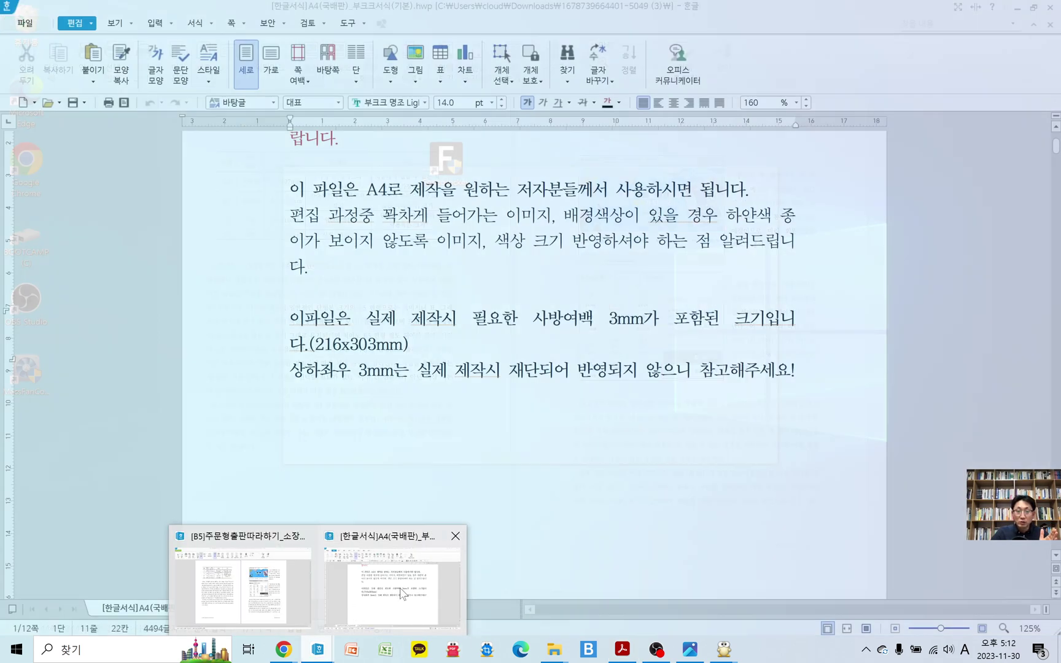
{"action": "left_click", "coordinate": [408, 592]}
{"action": "left_click_drag", "start_coordinate": [315, 345], "coordinate": [372, 344]}
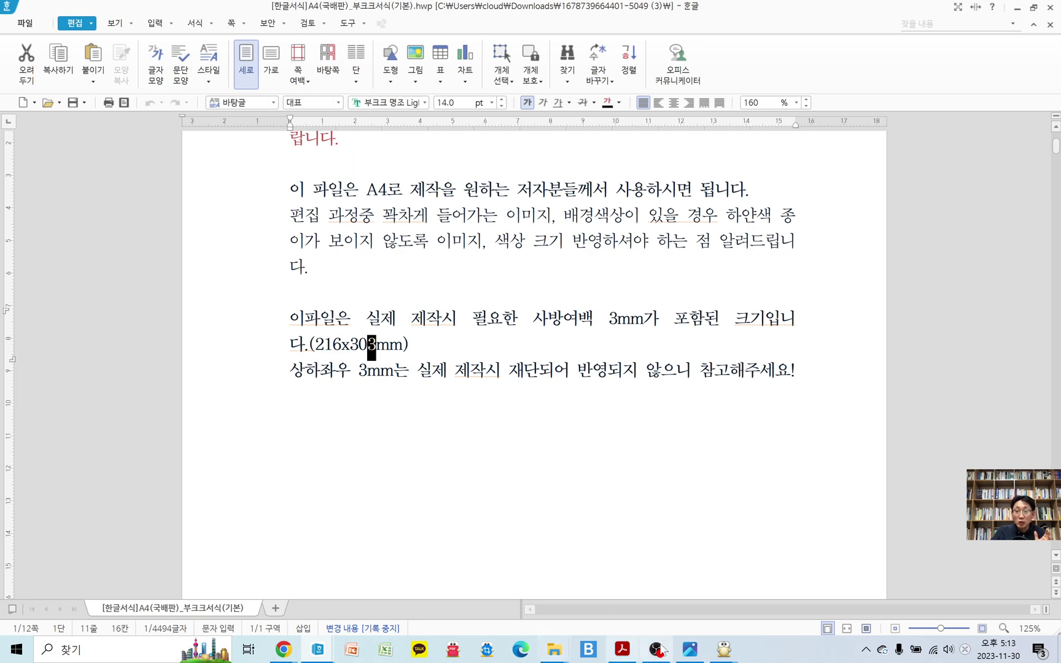
Step: Highlight the A4 dimensions in the PDF's book-size table and return to the template's notes page
{"action": "left_click", "coordinate": [632, 652]}
{"action": "left_click_drag", "start_coordinate": [658, 154], "coordinate": [700, 159]}
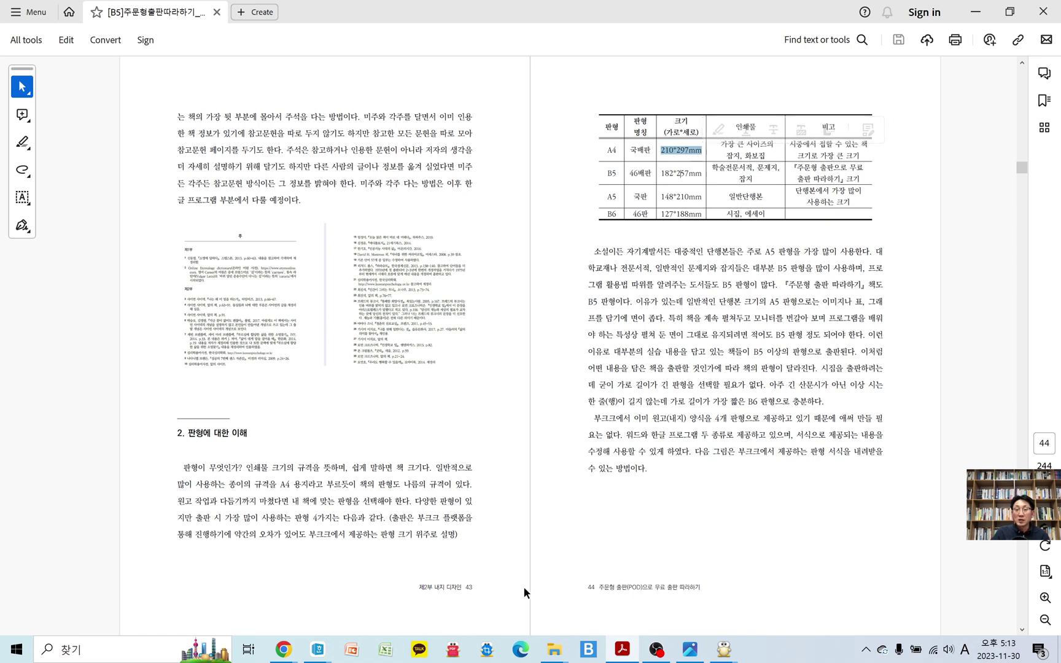
{"action": "mouse_move", "coordinate": [316, 657]}
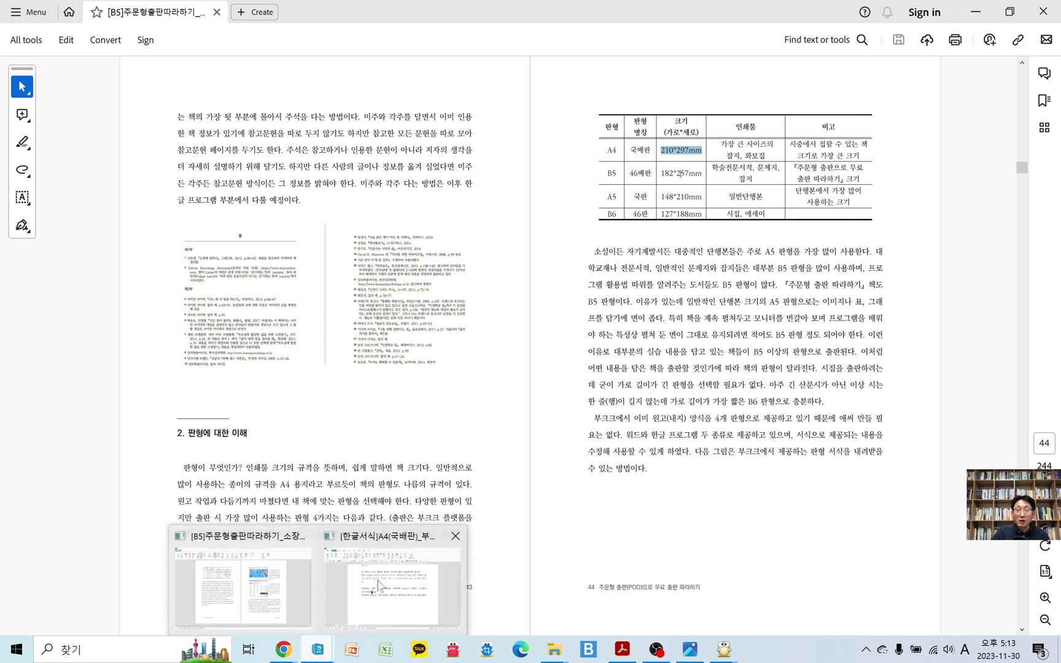
{"action": "left_click", "coordinate": [394, 586]}
{"action": "left_click", "coordinate": [482, 344]}
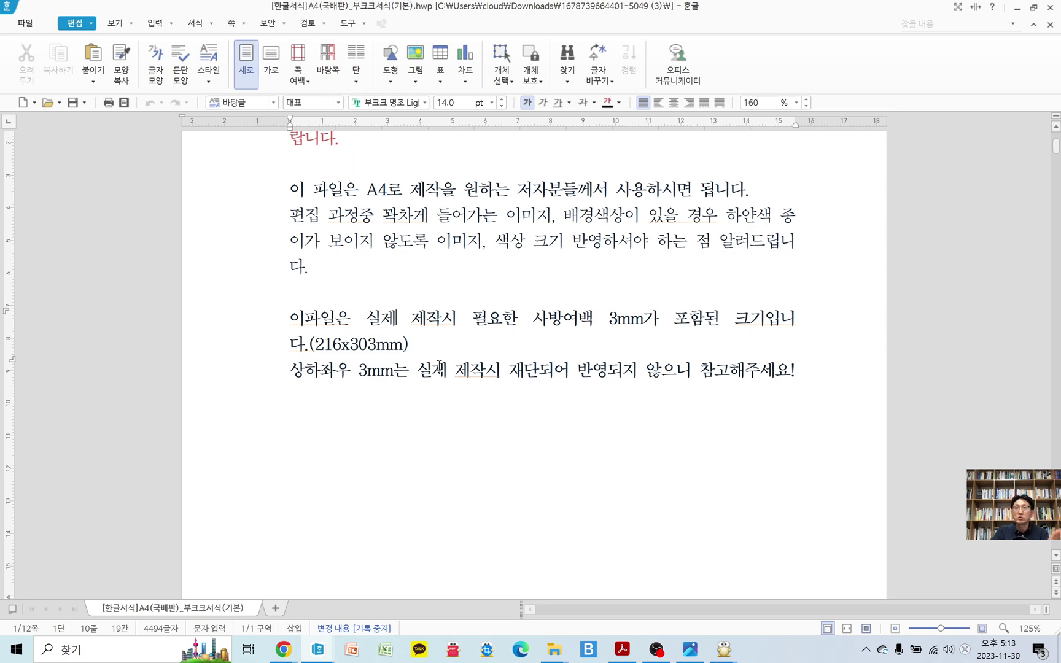
Step: Mark the full page dimensions in the template's notes and compare them once more with the PDF's A4 entry
{"action": "left_click_drag", "start_coordinate": [316, 344], "coordinate": [376, 344]}
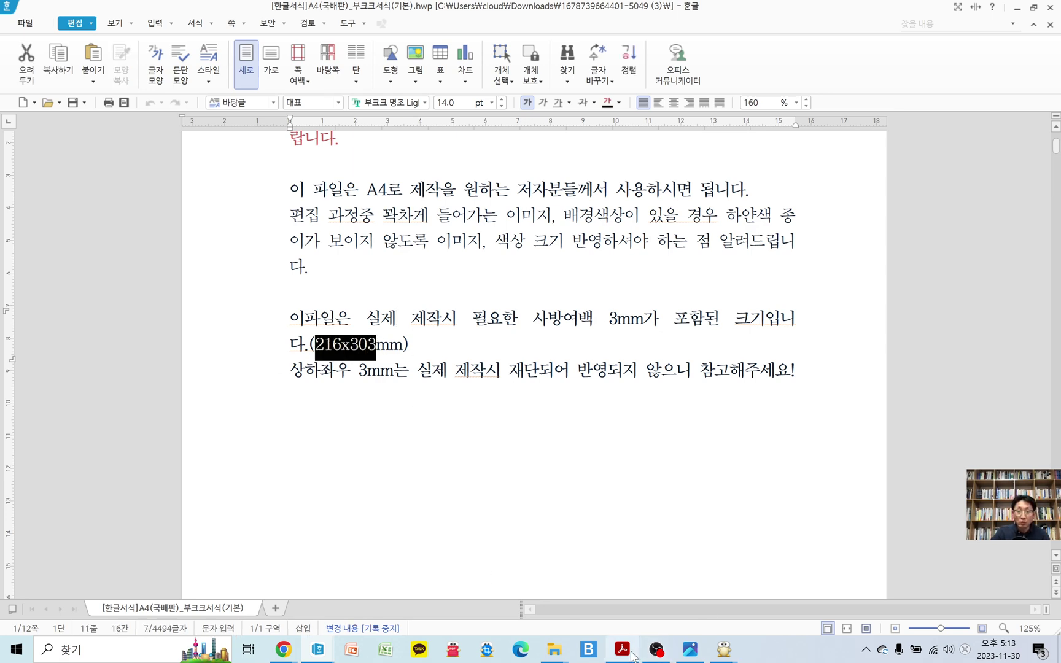
{"action": "left_click", "coordinate": [630, 654]}
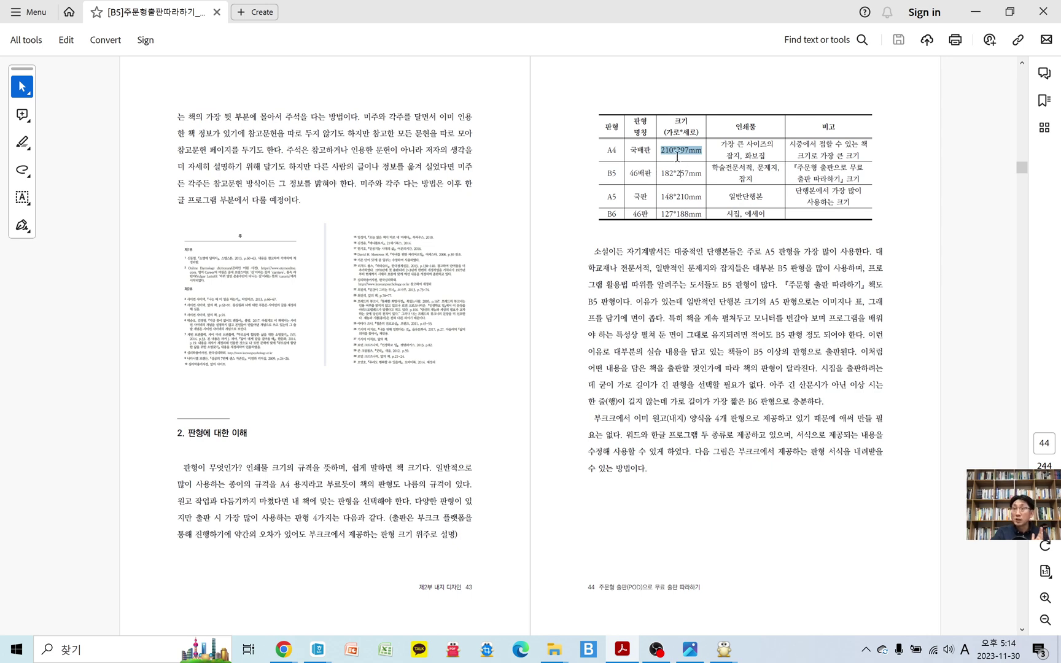
{"action": "mouse_move", "coordinate": [317, 649]}
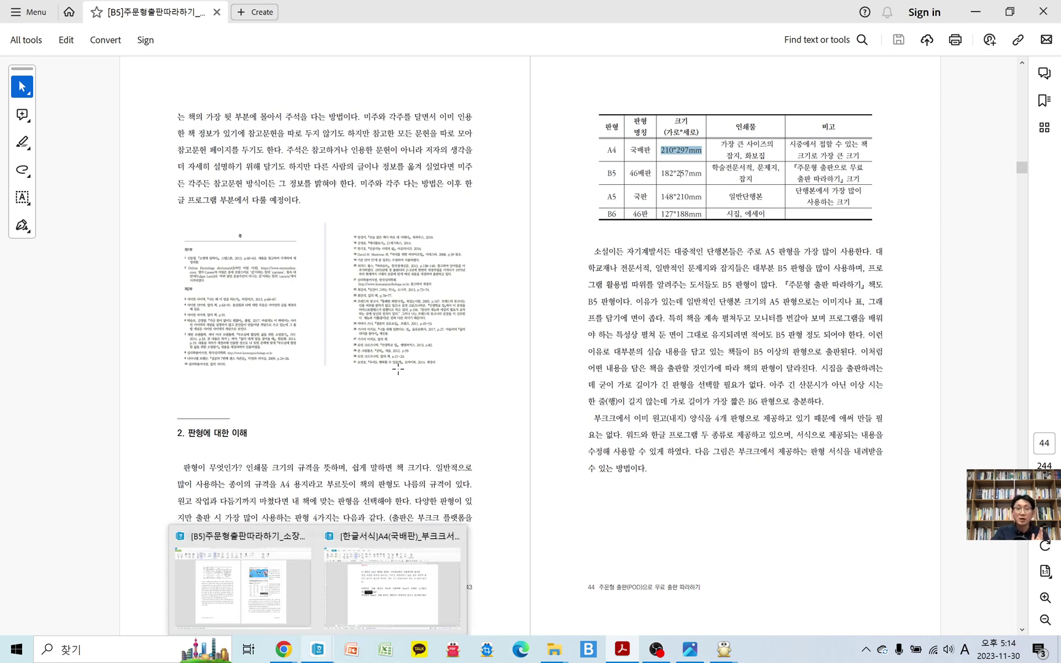
{"action": "left_click", "coordinate": [396, 578]}
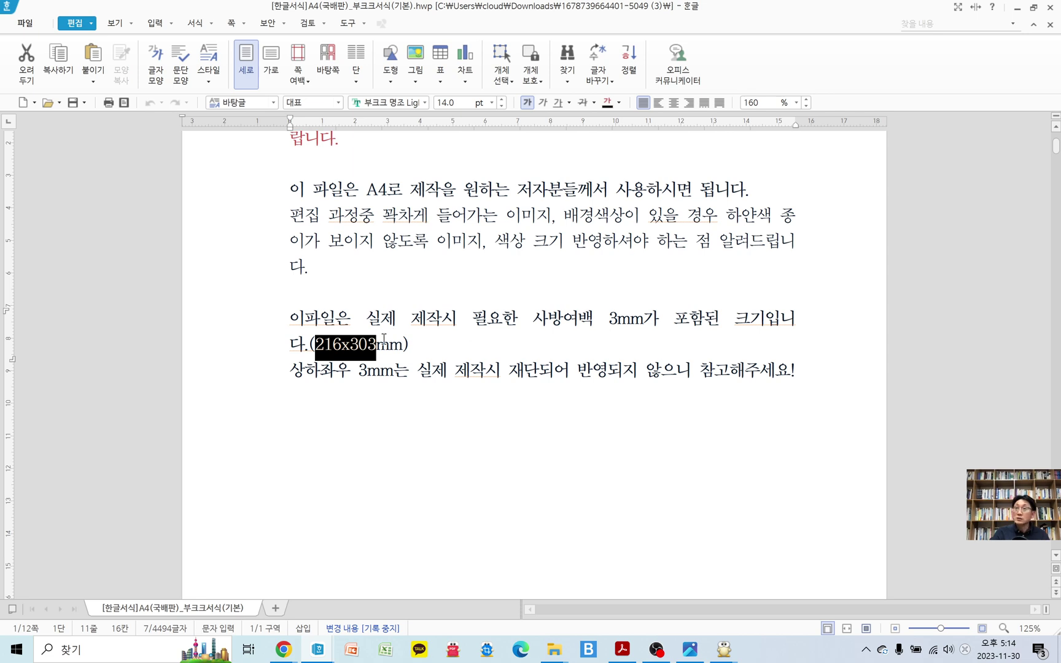
{"action": "left_click", "coordinate": [350, 226]}
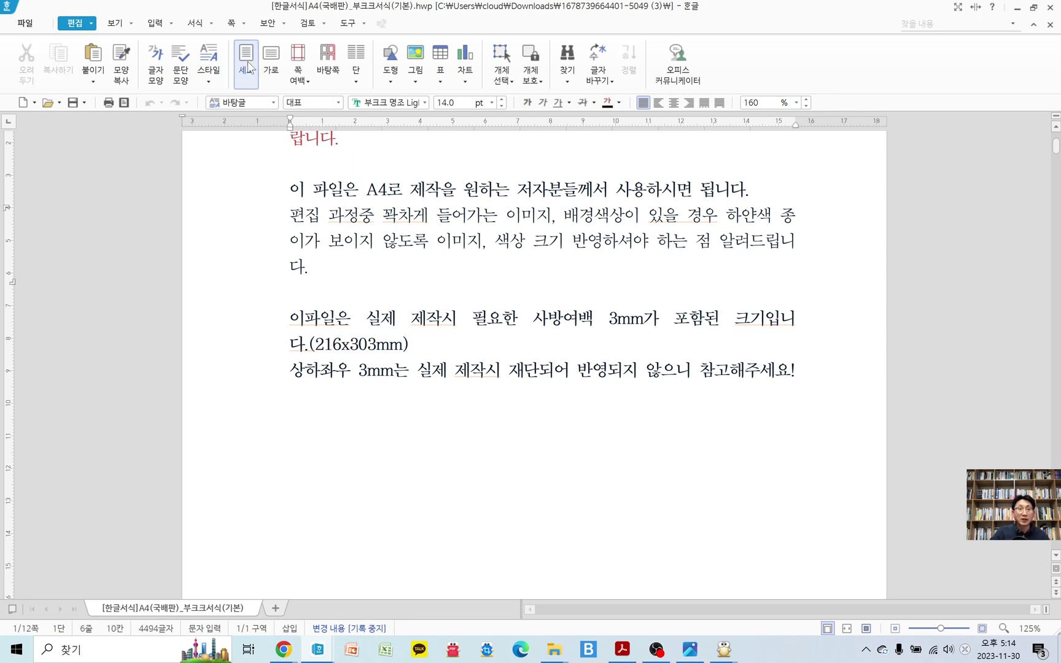
Step: Check the template's paper width and length in the page setup (편집 용지) against the notes, and close the dialog
{"action": "left_click", "coordinate": [245, 24]}
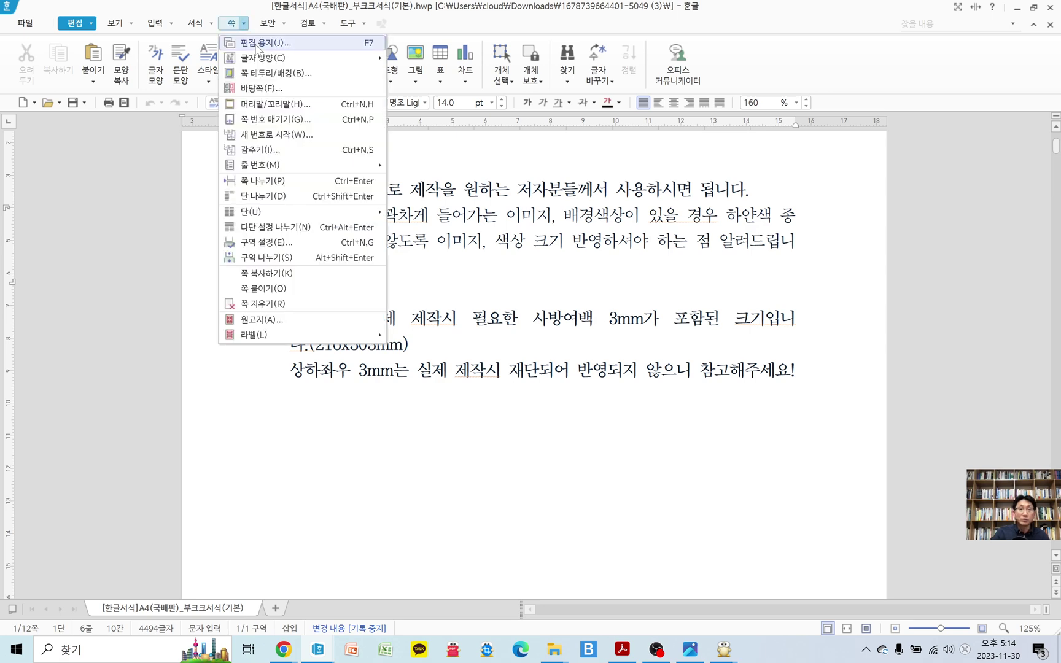
{"action": "key", "text": "Escape"}
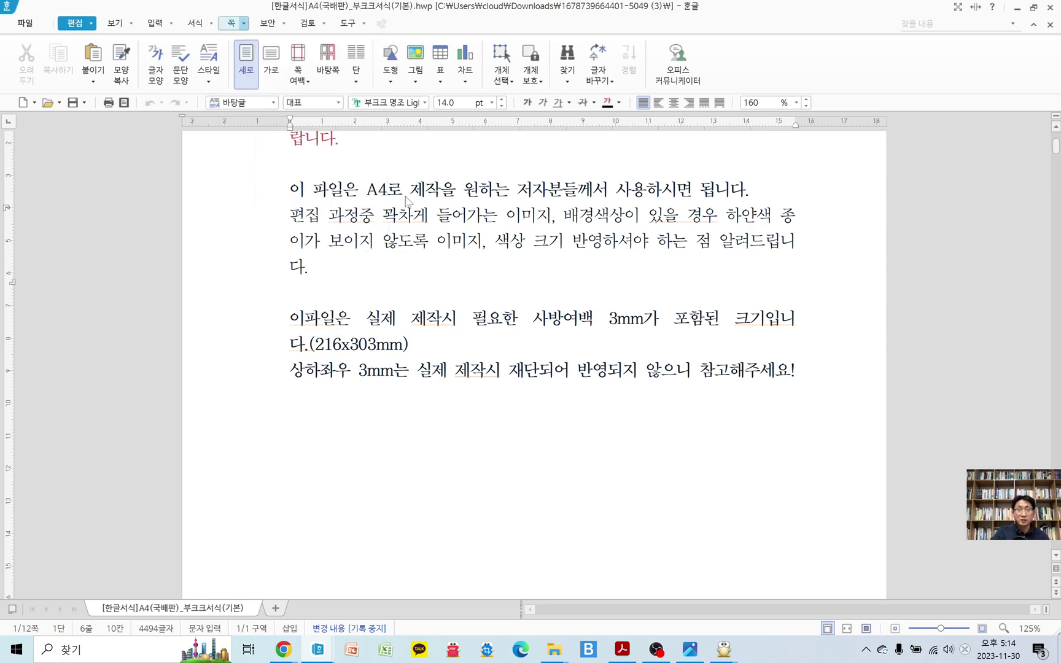
{"action": "key", "text": "F7"}
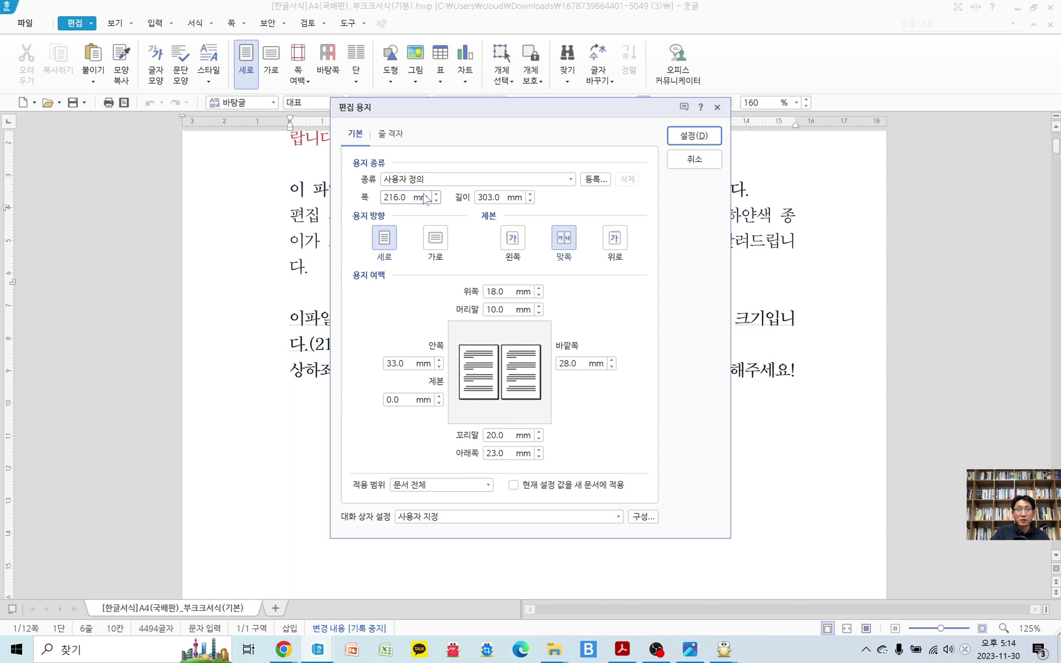
{"action": "key", "text": "Tab"}
{"action": "key", "text": "Tab"}
{"action": "left_click_drag", "start_coordinate": [540, 112], "coordinate": [705, 118]}
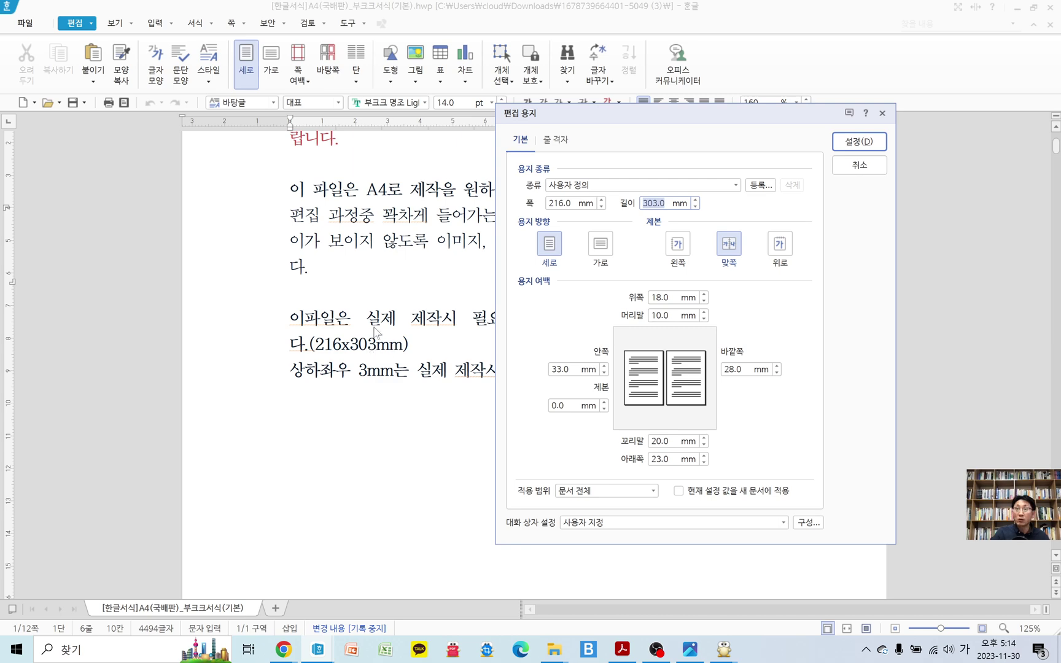
{"action": "key", "text": "Return"}
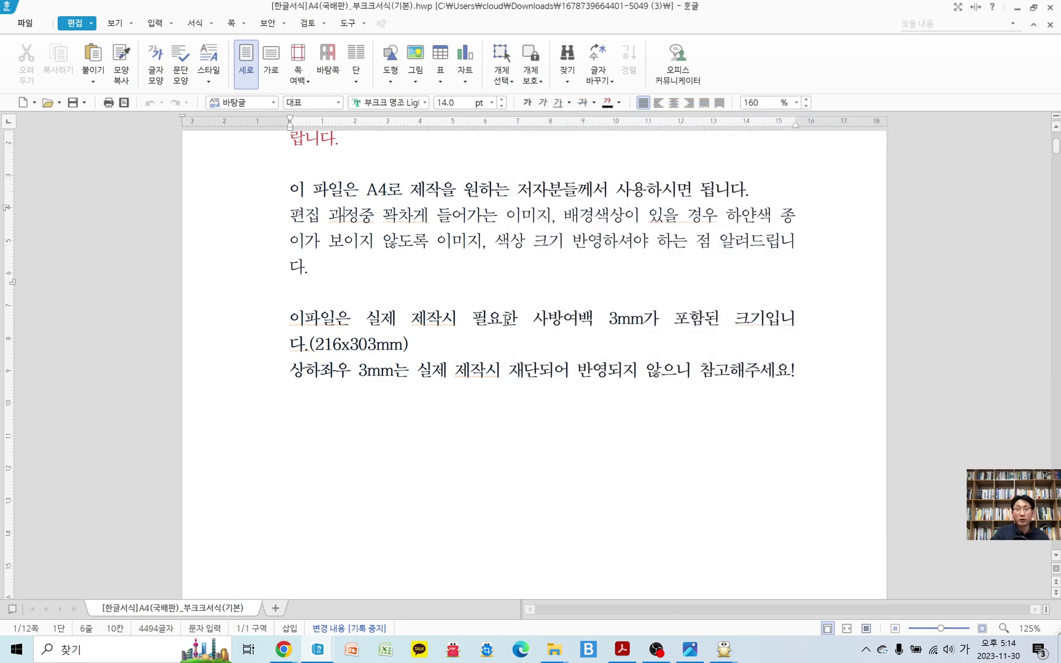
Step: Review the template's opening title page and mark its title line, 어린 왕자(제목을 적어주세요)
{"action": "scroll", "coordinate": [467, 292], "scroll_direction": "down", "scroll_amount": 15}
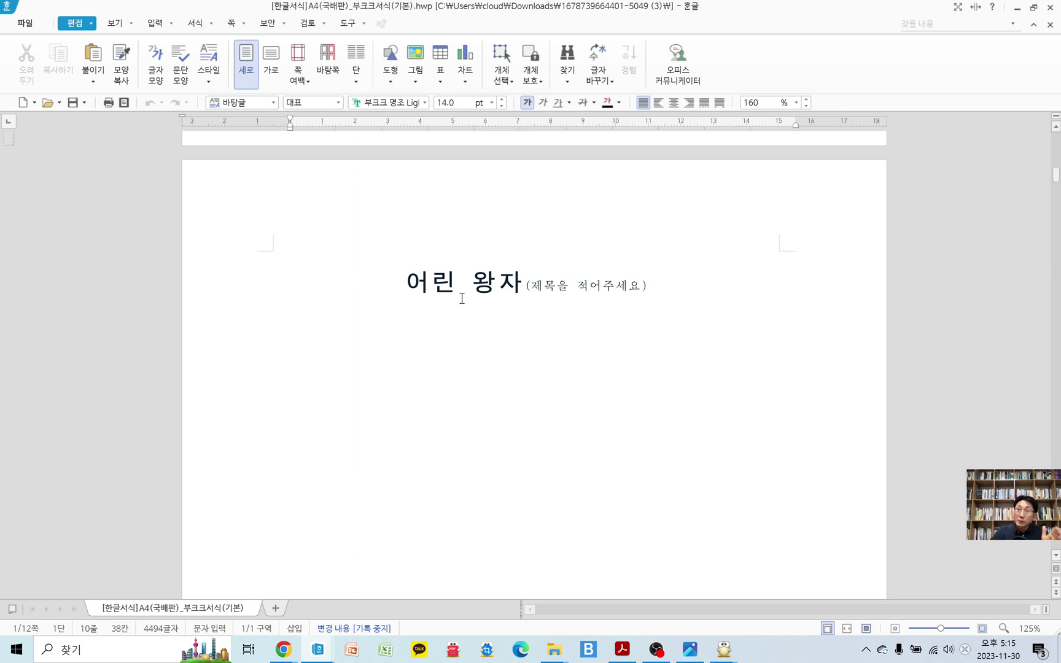
{"action": "scroll", "coordinate": [461, 298], "scroll_direction": "down", "scroll_amount": 2}
{"action": "left_click_drag", "start_coordinate": [386, 140], "coordinate": [639, 256]}
{"action": "left_click", "coordinate": [698, 227]}
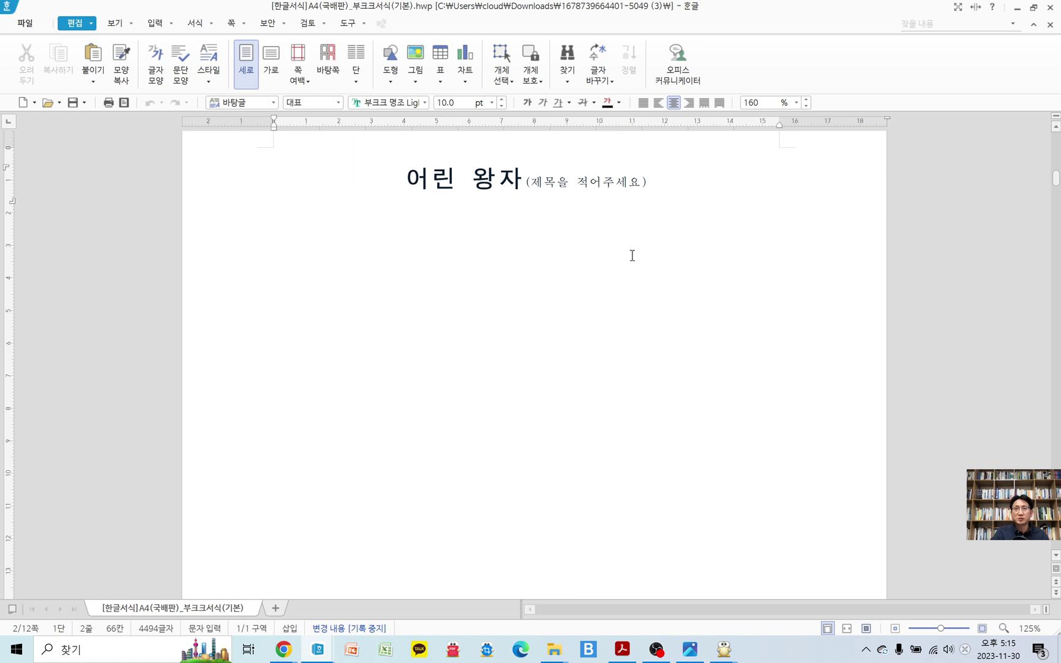
{"action": "scroll", "coordinate": [631, 256], "scroll_direction": "up", "scroll_amount": 6}
{"action": "scroll", "coordinate": [631, 255], "scroll_direction": "down", "scroll_amount": 4}
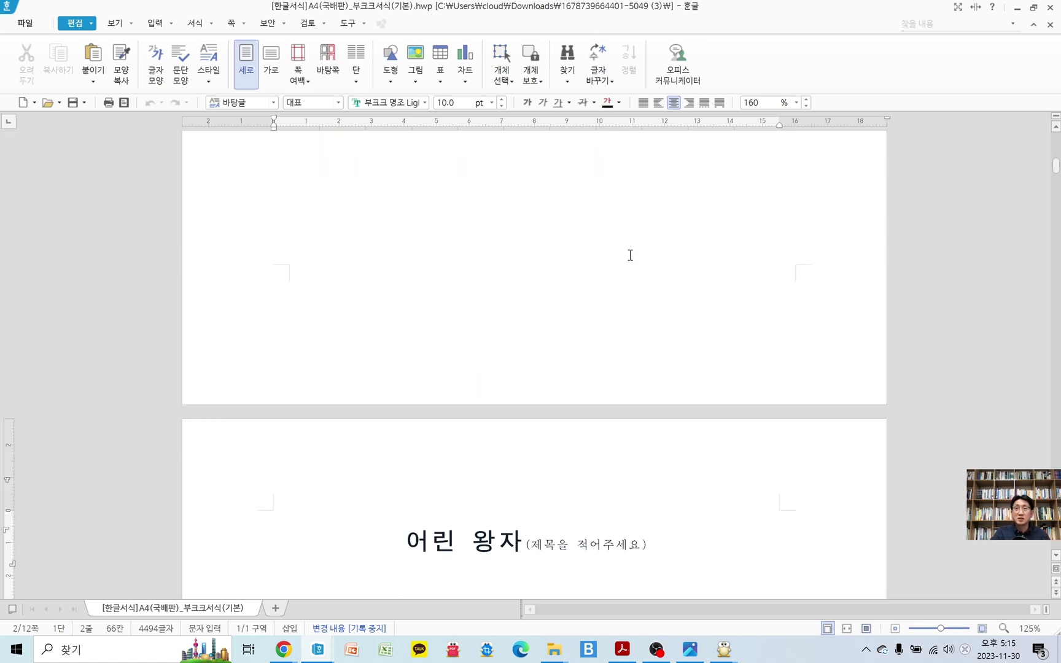
{"action": "scroll", "coordinate": [628, 254], "scroll_direction": "down", "scroll_amount": 1}
{"action": "key", "text": "Home"}
{"action": "key", "text": "shift+End"}
Step: Look over the template's third page and mark its text lines
{"action": "scroll", "coordinate": [737, 264], "scroll_direction": "down", "scroll_amount": 7}
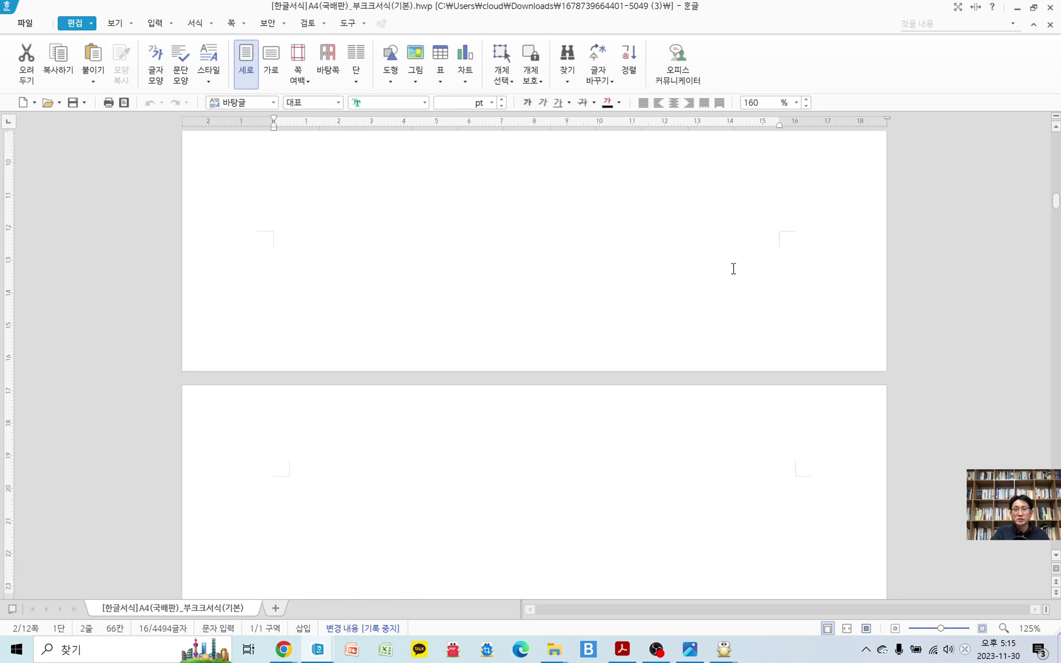
{"action": "scroll", "coordinate": [733, 268], "scroll_direction": "down", "scroll_amount": 7}
{"action": "left_click_drag", "start_coordinate": [270, 439], "coordinate": [414, 469]}
{"action": "left_click", "coordinate": [293, 270]}
{"action": "left_click", "coordinate": [538, 514], "text": "shift"}
{"action": "left_click", "coordinate": [421, 404]}
{"action": "scroll", "coordinate": [369, 365], "scroll_direction": "down", "scroll_amount": 3}
{"action": "scroll", "coordinate": [368, 364], "scroll_direction": "down", "scroll_amount": 10}
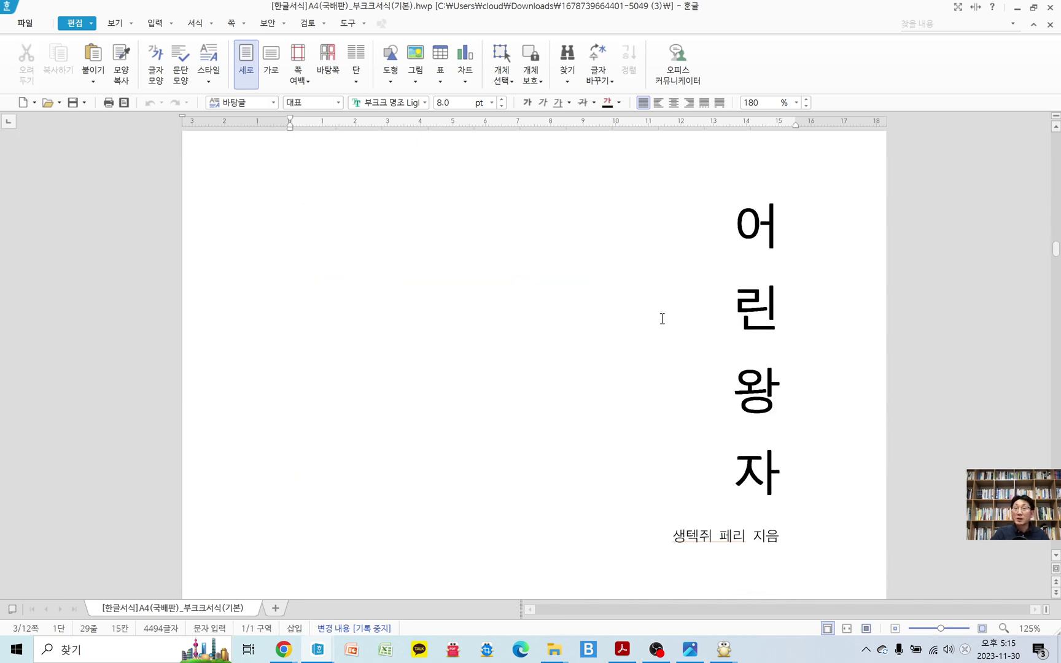
Step: Mark the vertical book title and author line on the template's fourth page and look over the rest of that page
{"action": "left_click_drag", "start_coordinate": [710, 177], "coordinate": [722, 490]}
{"action": "scroll", "coordinate": [731, 399], "scroll_direction": "down", "scroll_amount": 4}
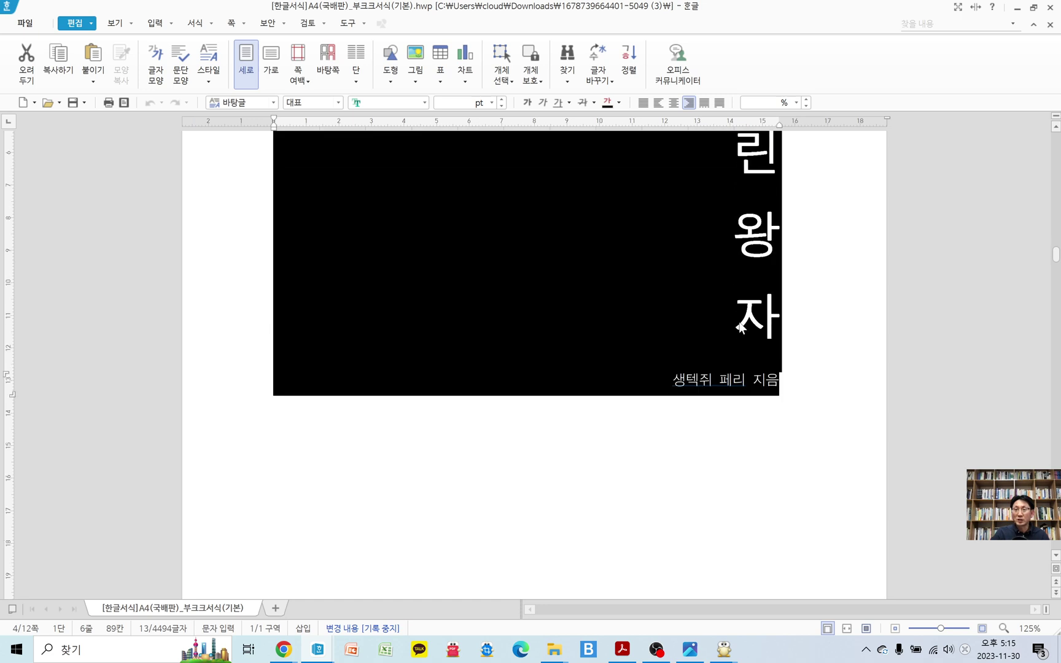
{"action": "left_click", "coordinate": [740, 328]}
{"action": "scroll", "coordinate": [770, 403], "scroll_direction": "down", "scroll_amount": 8}
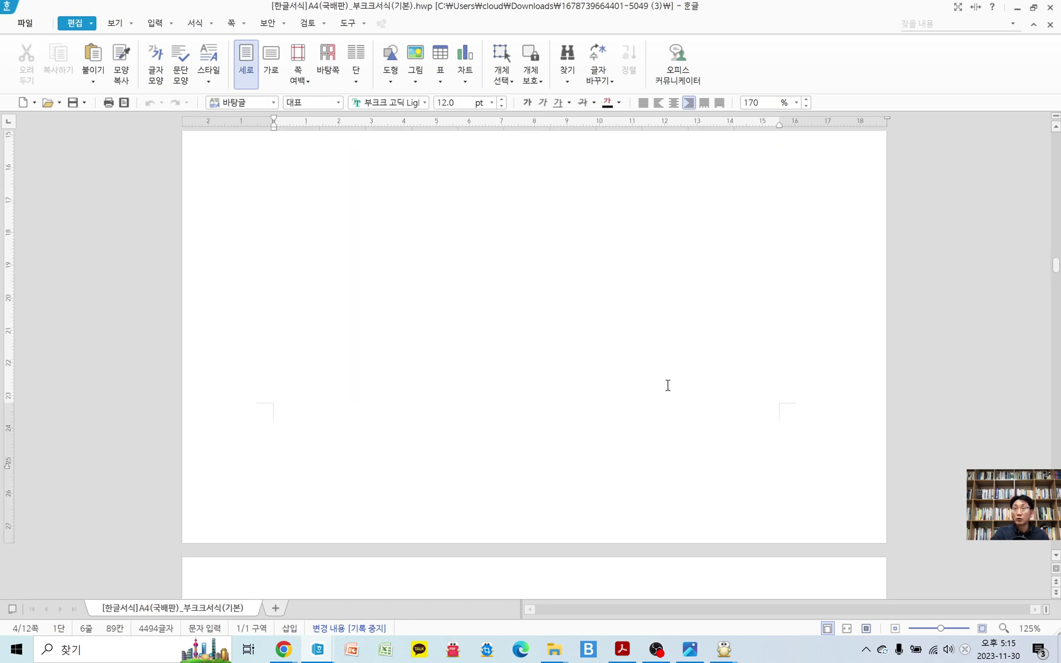
{"action": "scroll", "coordinate": [705, 368], "scroll_direction": "up", "scroll_amount": 8}
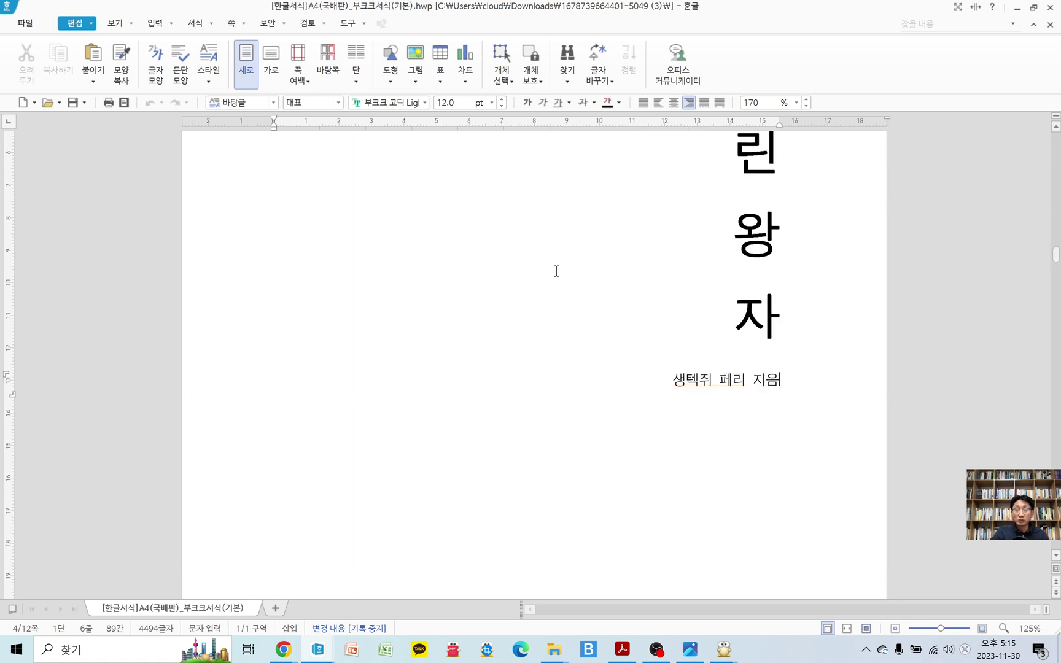
Step: Examine the template's CONTENT page and mark its list of chapter titles and page numbers
{"action": "scroll", "coordinate": [666, 282], "scroll_direction": "down", "scroll_amount": 15}
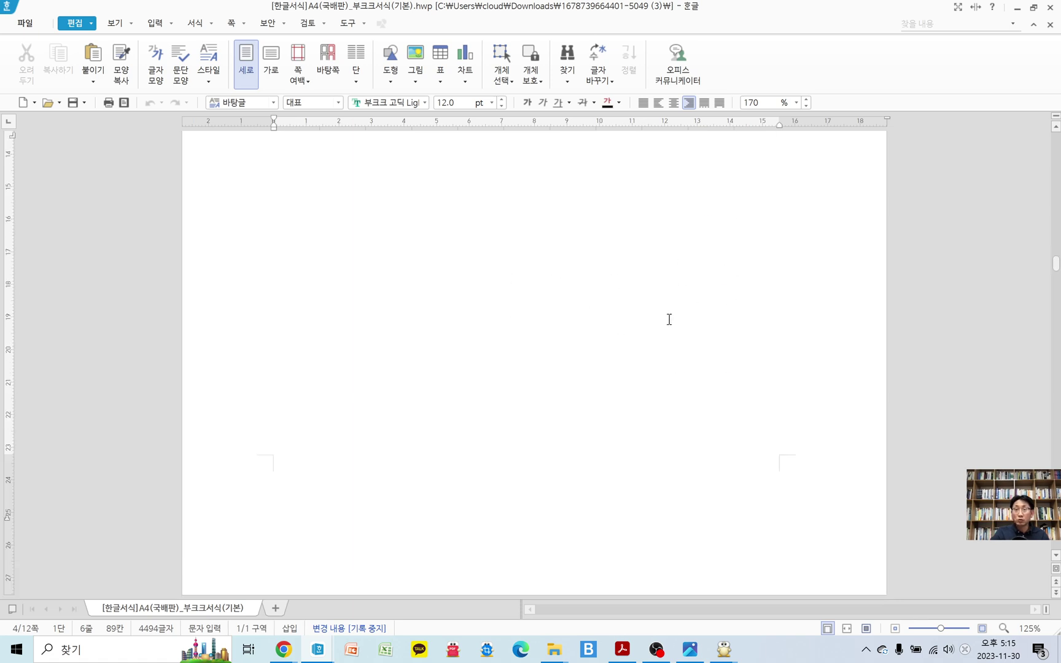
{"action": "left_click", "coordinate": [638, 310]}
{"action": "left_click_drag", "start_coordinate": [473, 288], "coordinate": [648, 523]}
{"action": "left_click", "coordinate": [549, 456]}
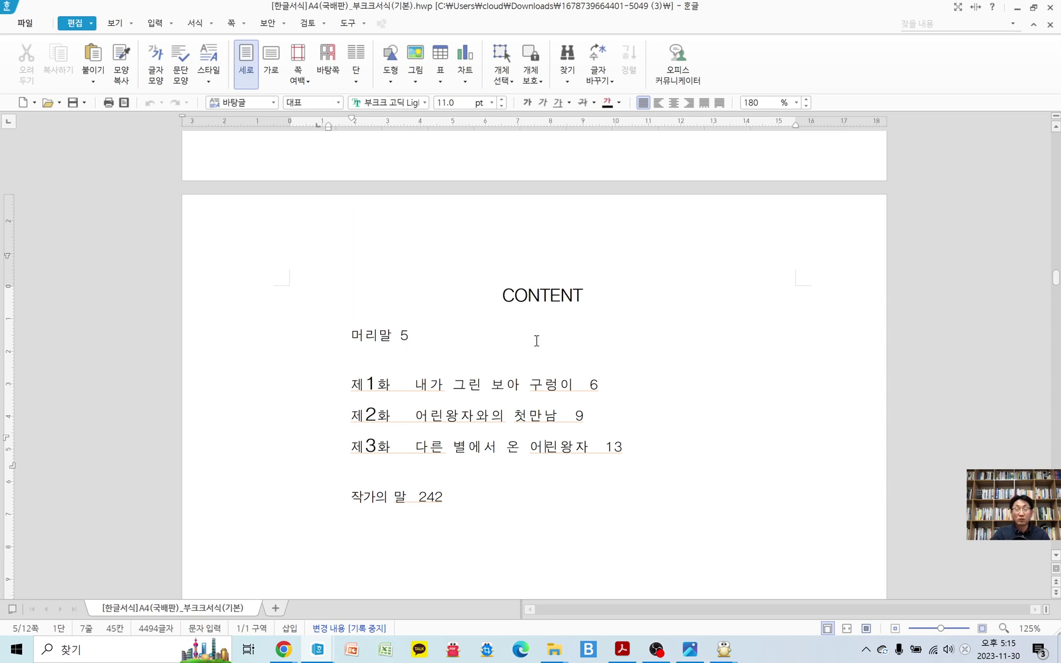
Step: Read through the dedication page that follows the template's table of contents
{"action": "scroll", "coordinate": [533, 362], "scroll_direction": "down", "scroll_amount": 10}
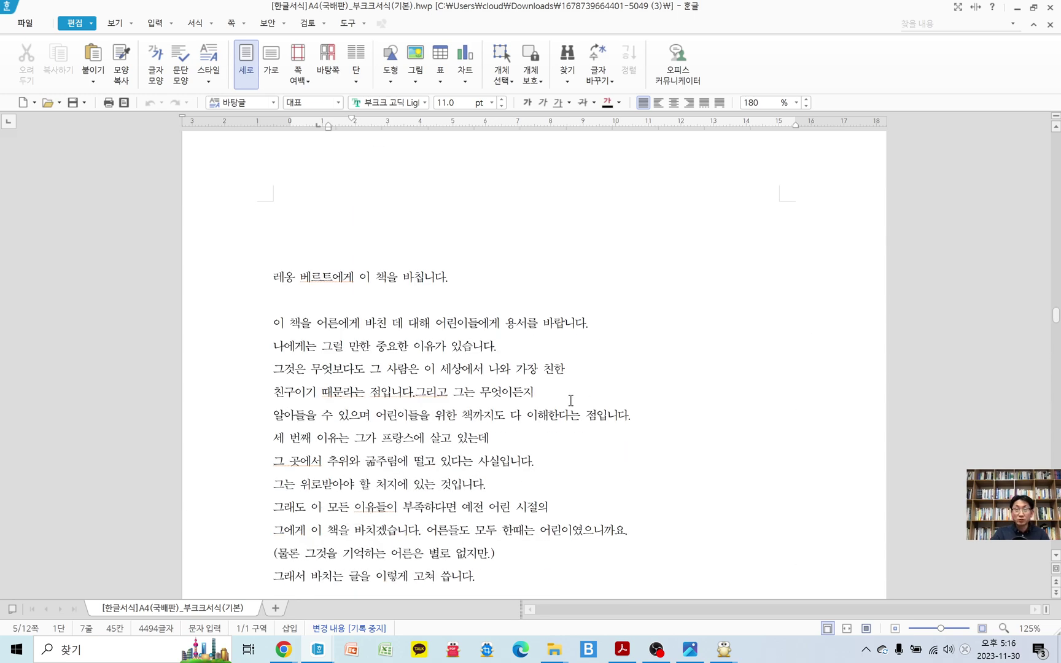
{"action": "left_click", "coordinate": [505, 262]}
{"action": "scroll", "coordinate": [515, 353], "scroll_direction": "down", "scroll_amount": 5}
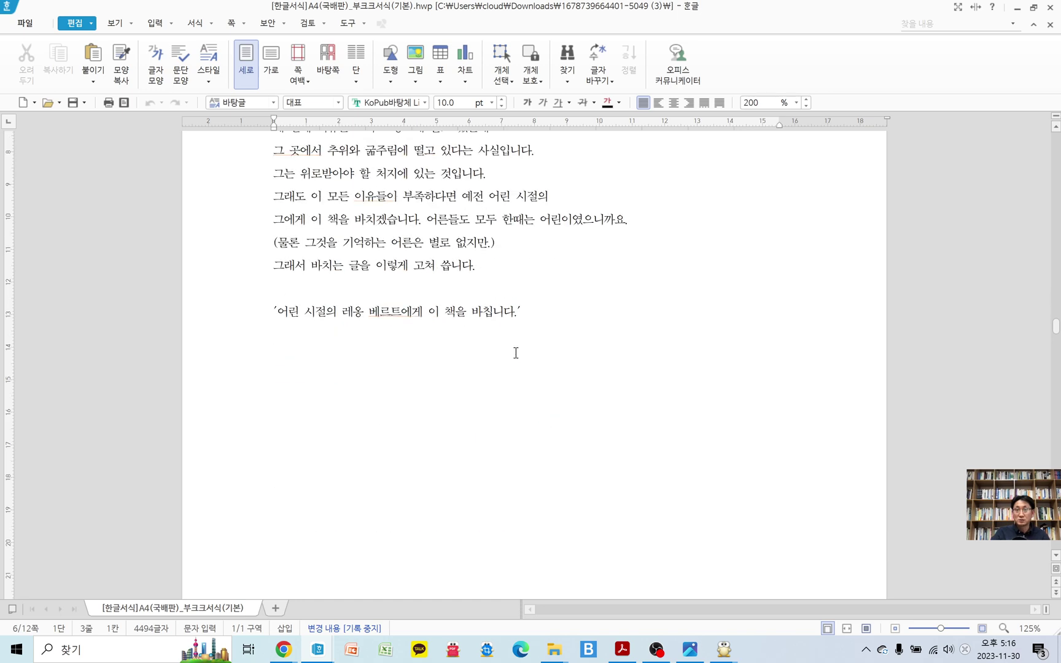
Step: Review the chapter 1 (제1화) opening and body text, continuing to the start of chapter 2 (제2화)
{"action": "scroll", "coordinate": [516, 356], "scroll_direction": "down", "scroll_amount": 6}
{"action": "left_click", "coordinate": [515, 345]}
{"action": "scroll", "coordinate": [516, 345], "scroll_direction": "down", "scroll_amount": 1}
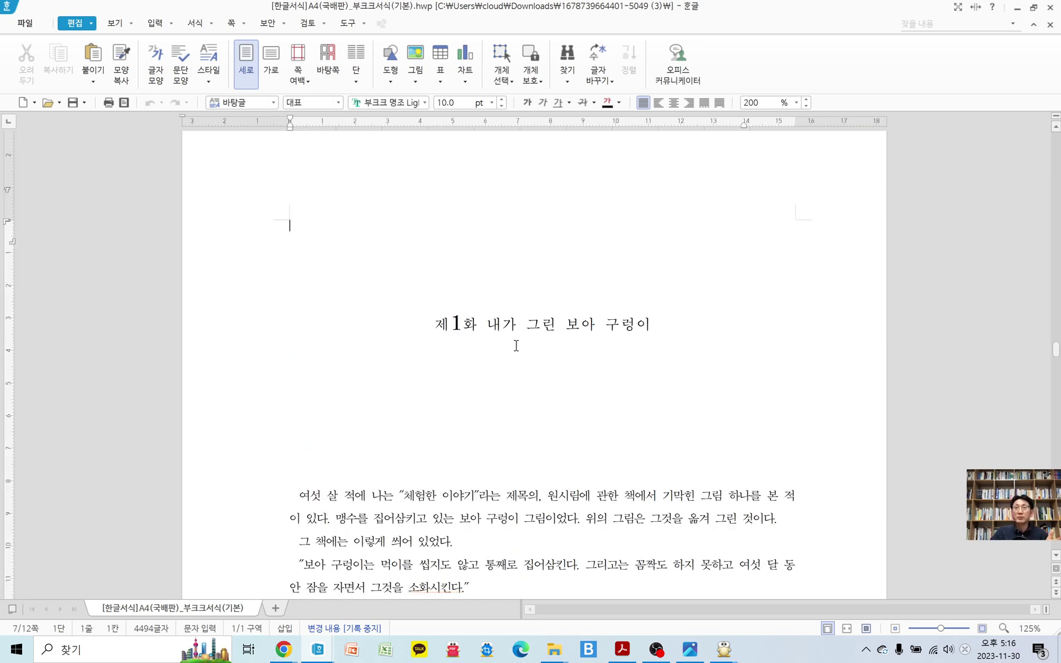
{"action": "scroll", "coordinate": [484, 330], "scroll_direction": "up", "scroll_amount": 3}
{"action": "scroll", "coordinate": [484, 330], "scroll_direction": "down", "scroll_amount": 3}
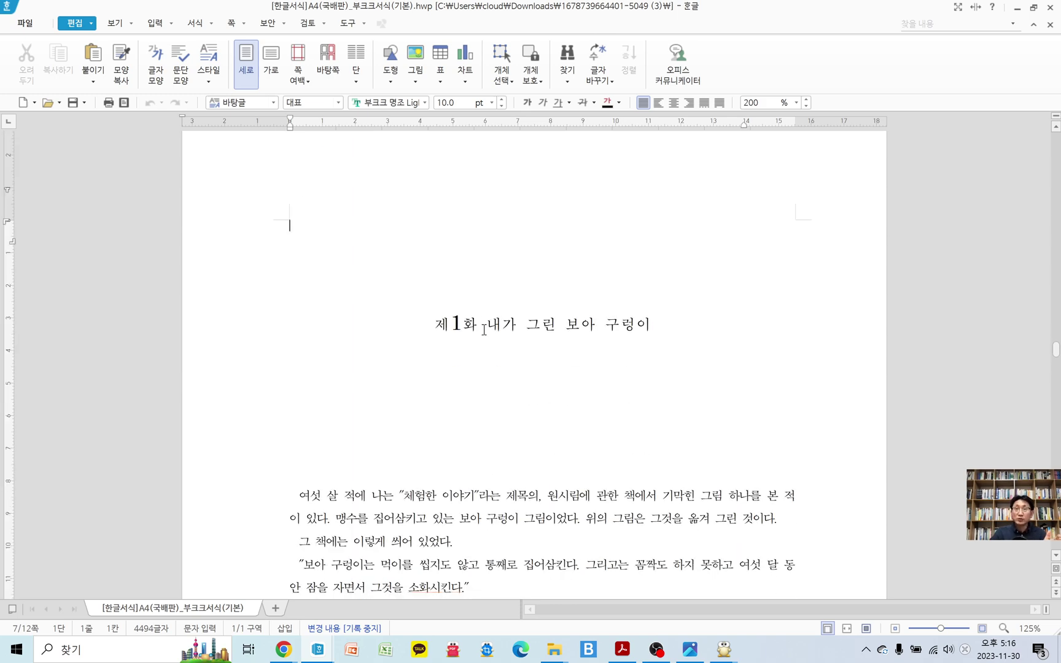
{"action": "scroll", "coordinate": [484, 330], "scroll_direction": "down", "scroll_amount": 15}
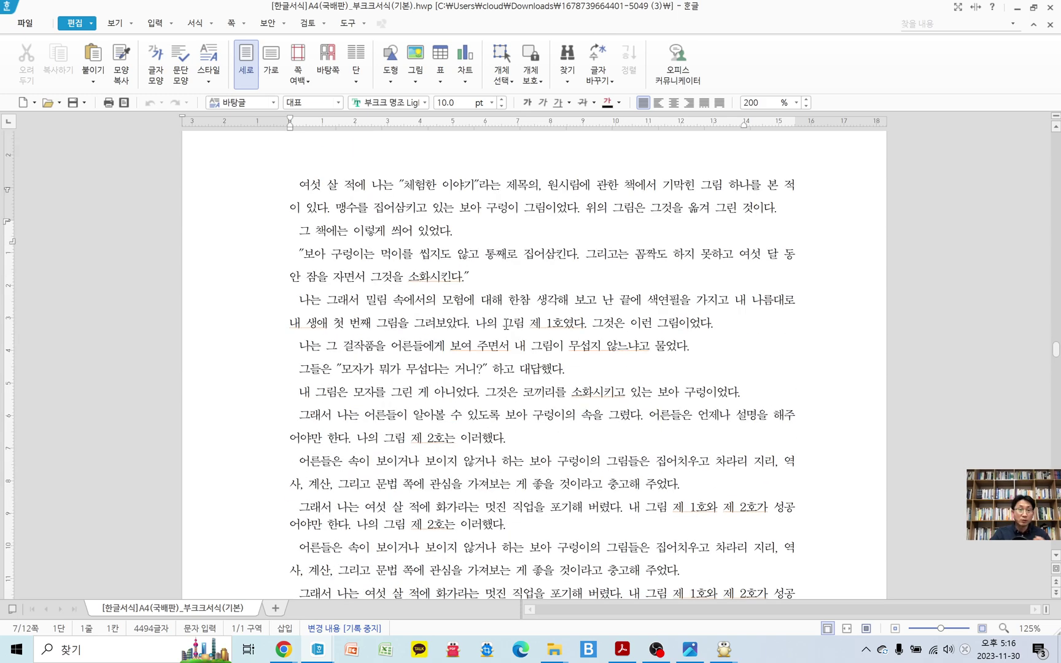
{"action": "scroll", "coordinate": [532, 387], "scroll_direction": "down", "scroll_amount": 6}
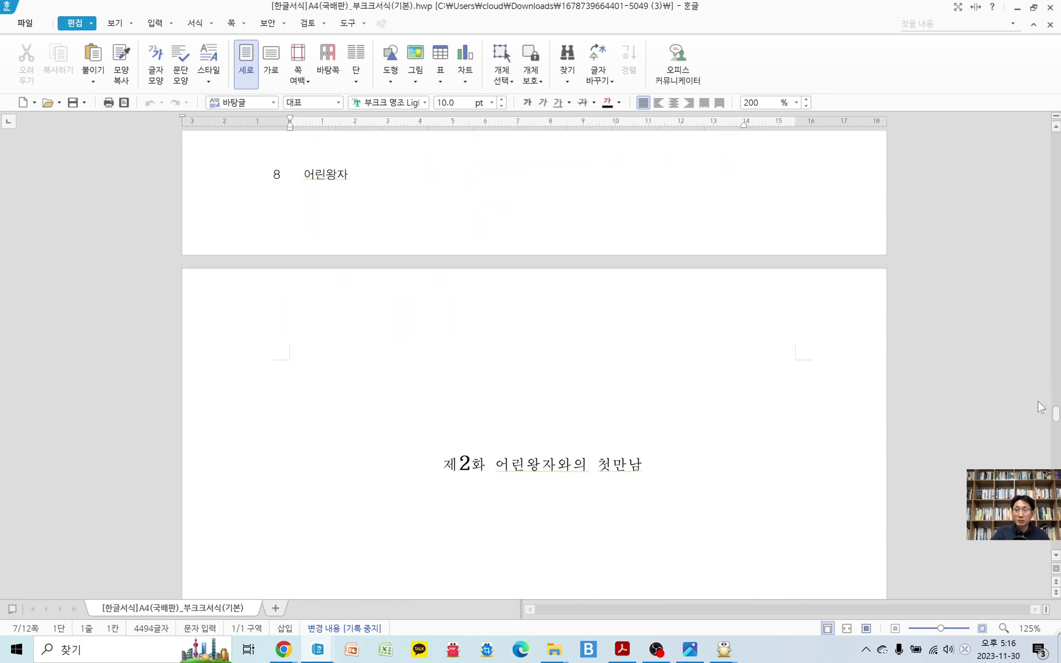
Step: Skim the template's final pages and go back over chapter 2 to the end of chapter 1
{"action": "left_click_drag", "start_coordinate": [1057, 415], "coordinate": [1059, 543]}
{"action": "scroll", "coordinate": [653, 393], "scroll_direction": "up", "scroll_amount": 10}
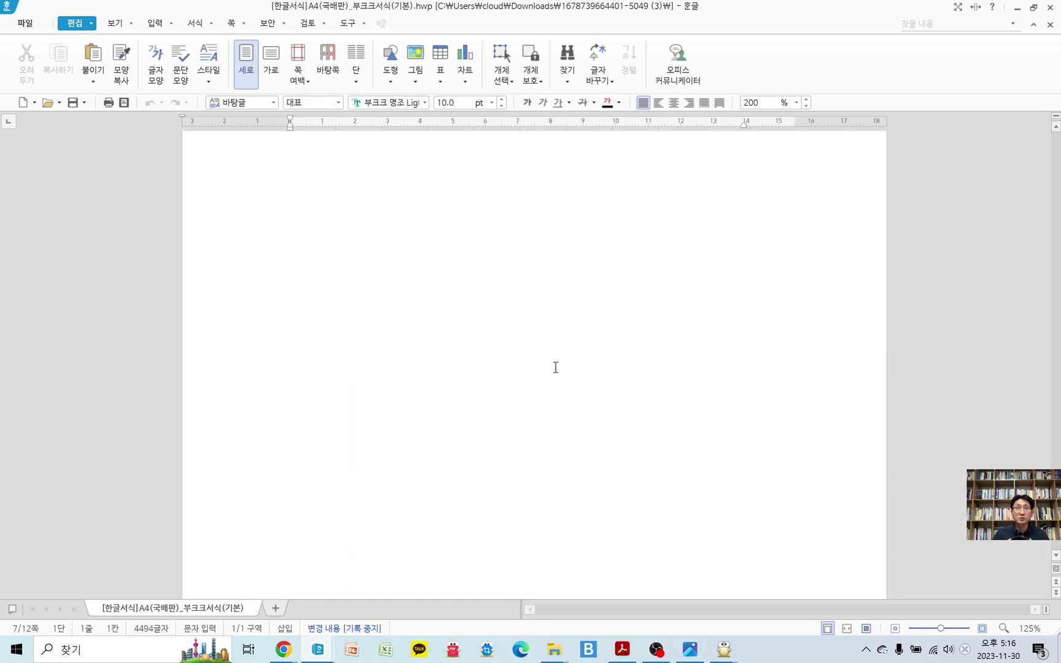
{"action": "scroll", "coordinate": [565, 359], "scroll_direction": "up", "scroll_amount": 15}
{"action": "scroll", "coordinate": [614, 353], "scroll_direction": "up", "scroll_amount": 10}
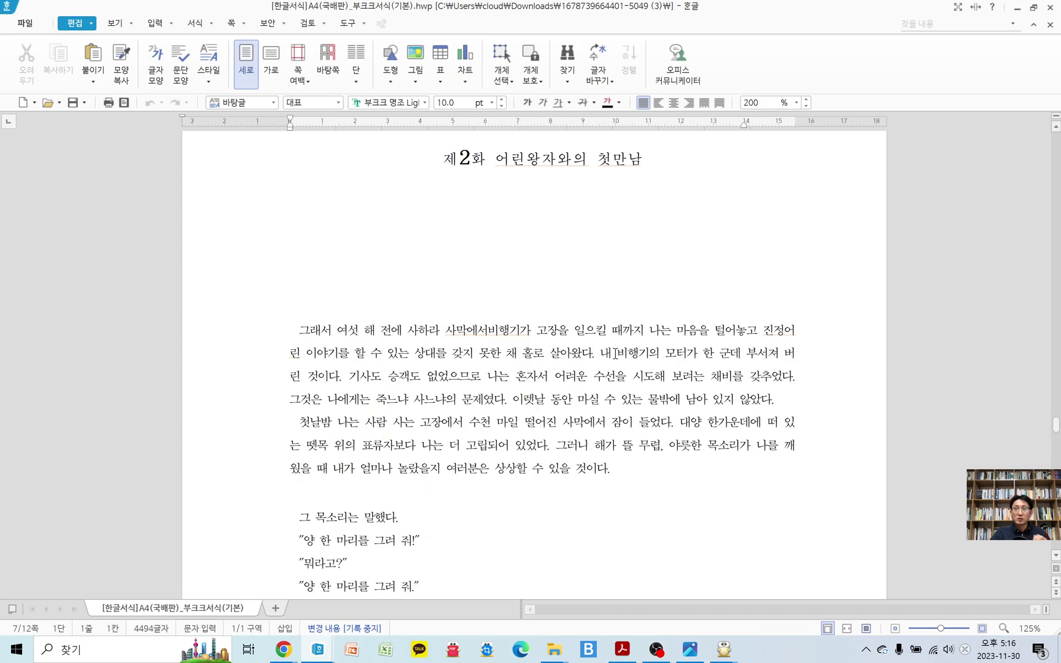
{"action": "scroll", "coordinate": [607, 349], "scroll_direction": "up", "scroll_amount": 5}
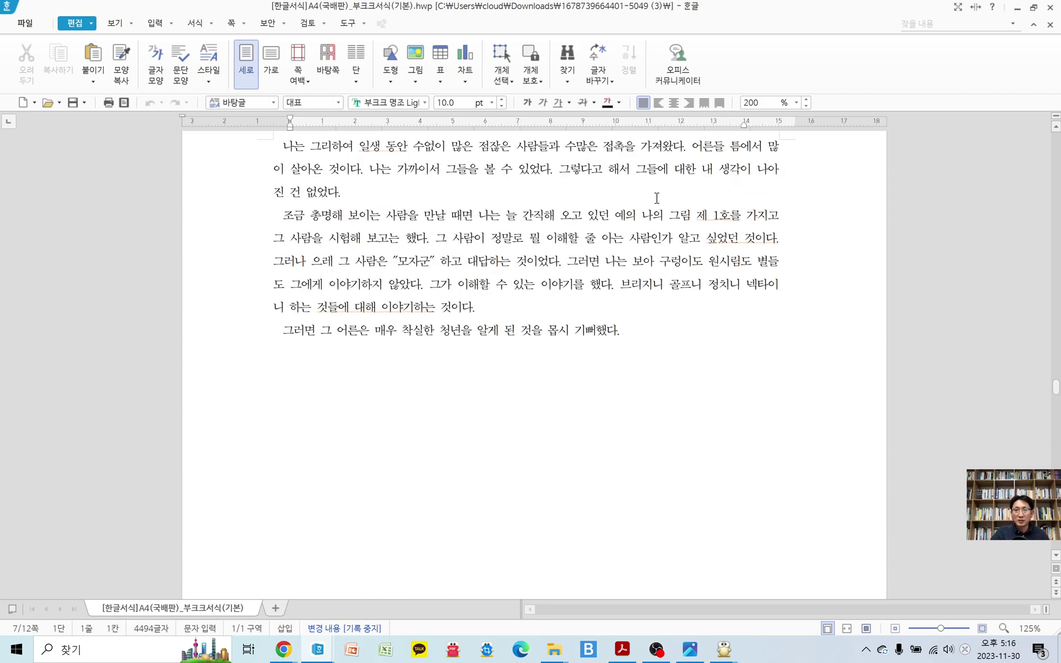
{"action": "left_click", "coordinate": [1018, 8]}
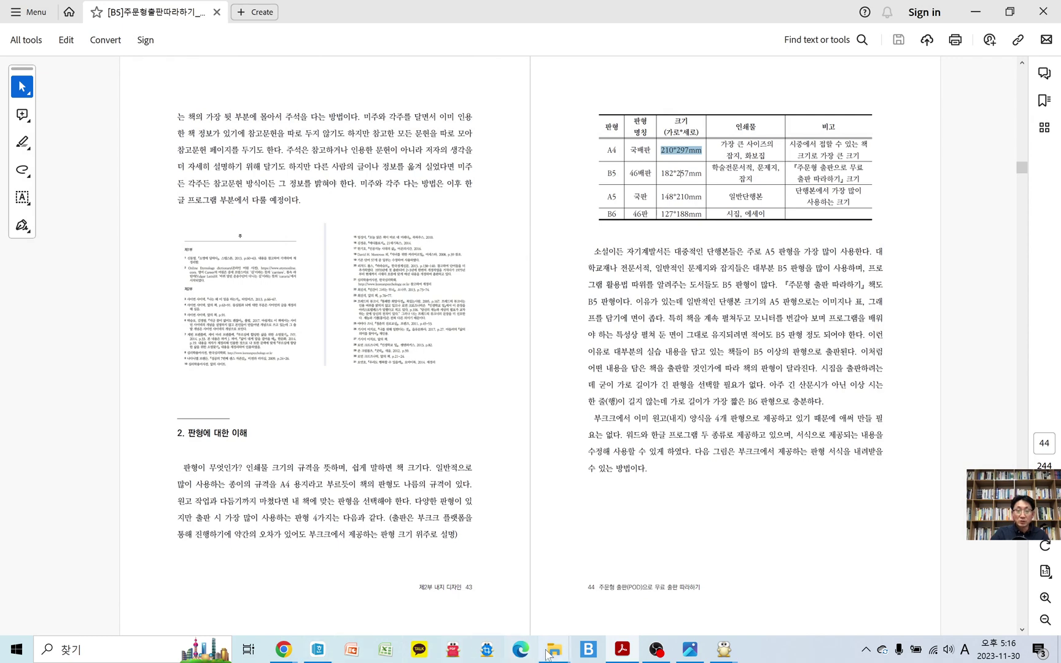
{"action": "mouse_move", "coordinate": [555, 649]}
{"action": "left_click", "coordinate": [608, 596]}
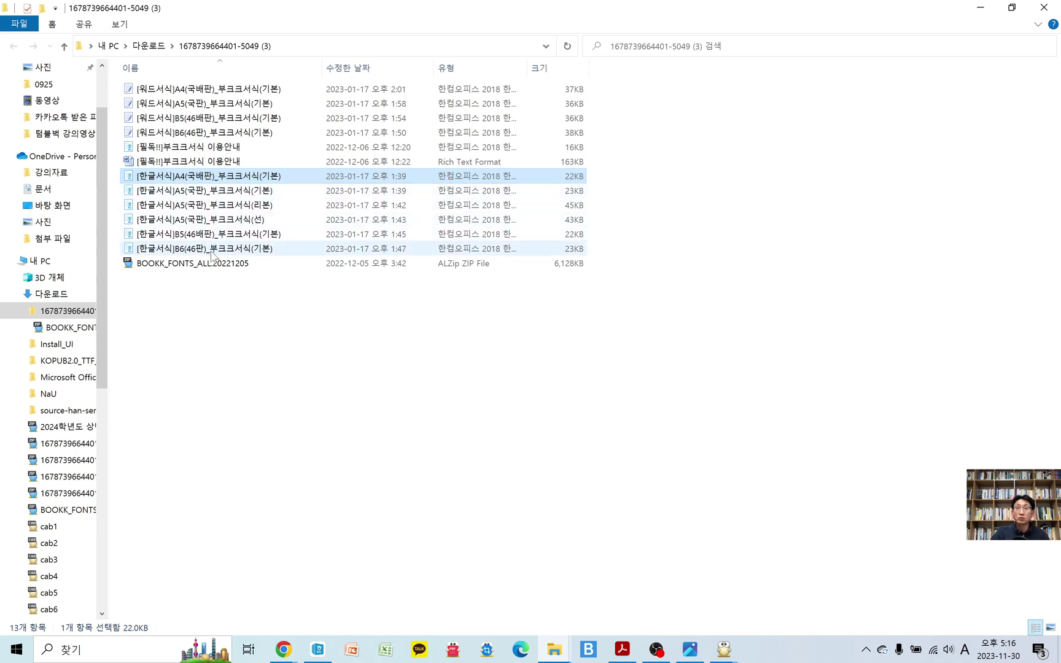
{"action": "mouse_move", "coordinate": [212, 254]}
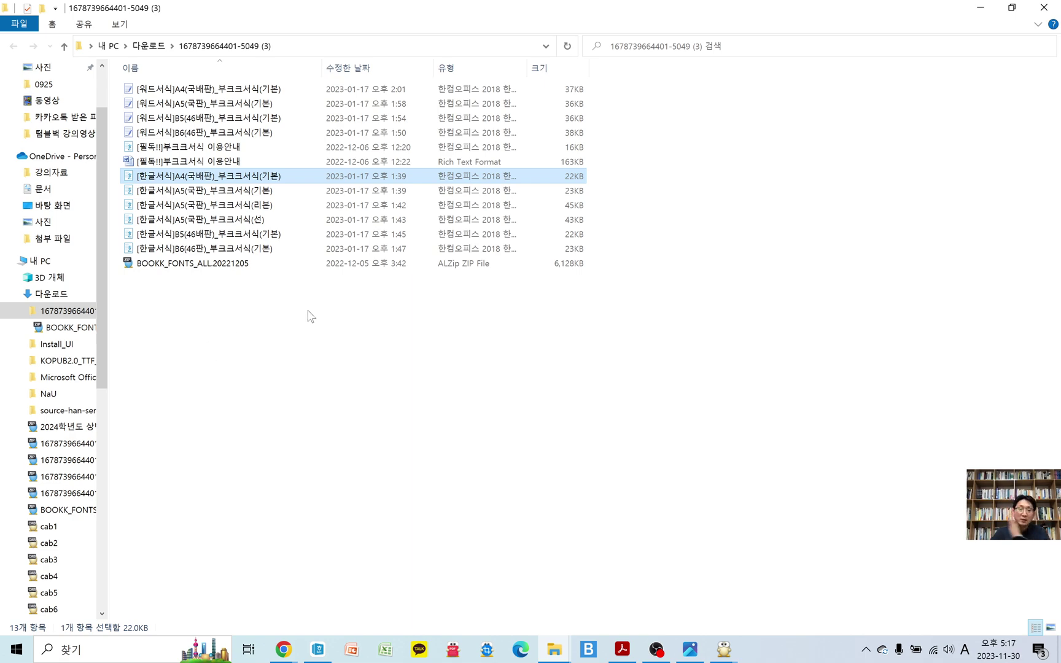
Step: Switch to the guide PDF, highlight the heading 한글프로그램으로 편집하기, and continue to its section on fonts
{"action": "left_click", "coordinate": [616, 655]}
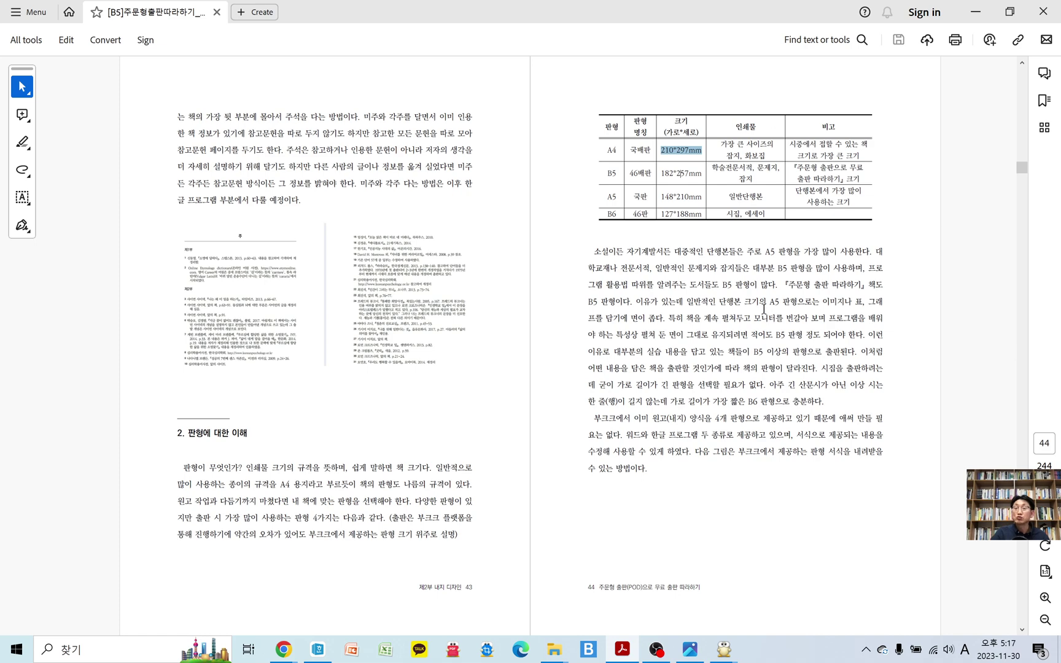
{"action": "scroll", "coordinate": [630, 367], "scroll_direction": "down", "scroll_amount": 2}
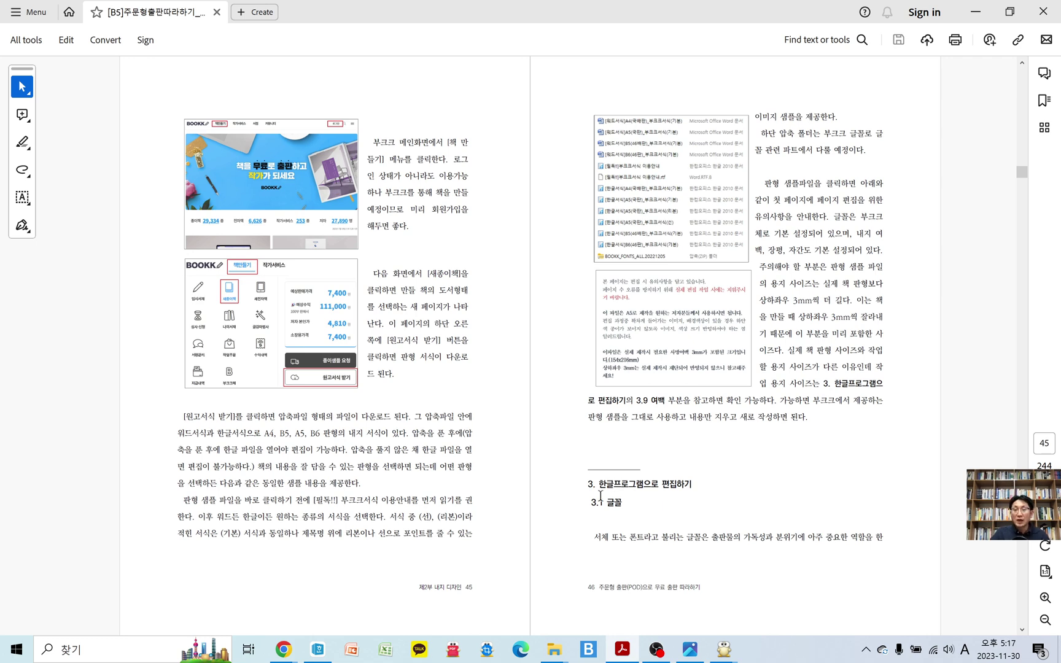
{"action": "left_click_drag", "start_coordinate": [599, 486], "coordinate": [694, 493]}
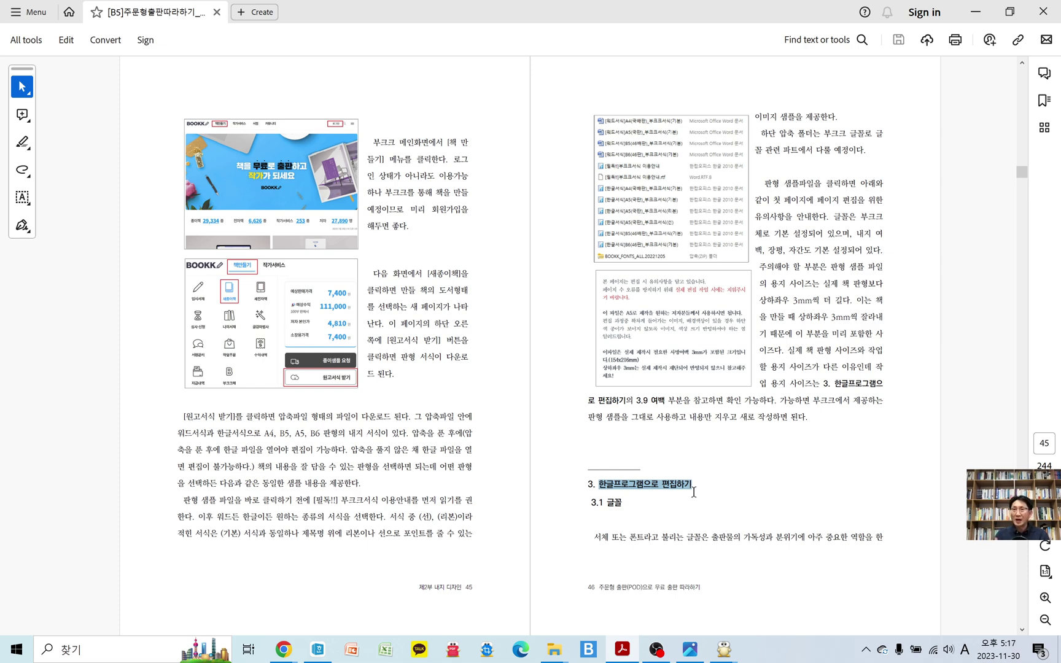
{"action": "scroll", "coordinate": [694, 491], "scroll_direction": "down", "scroll_amount": 1}
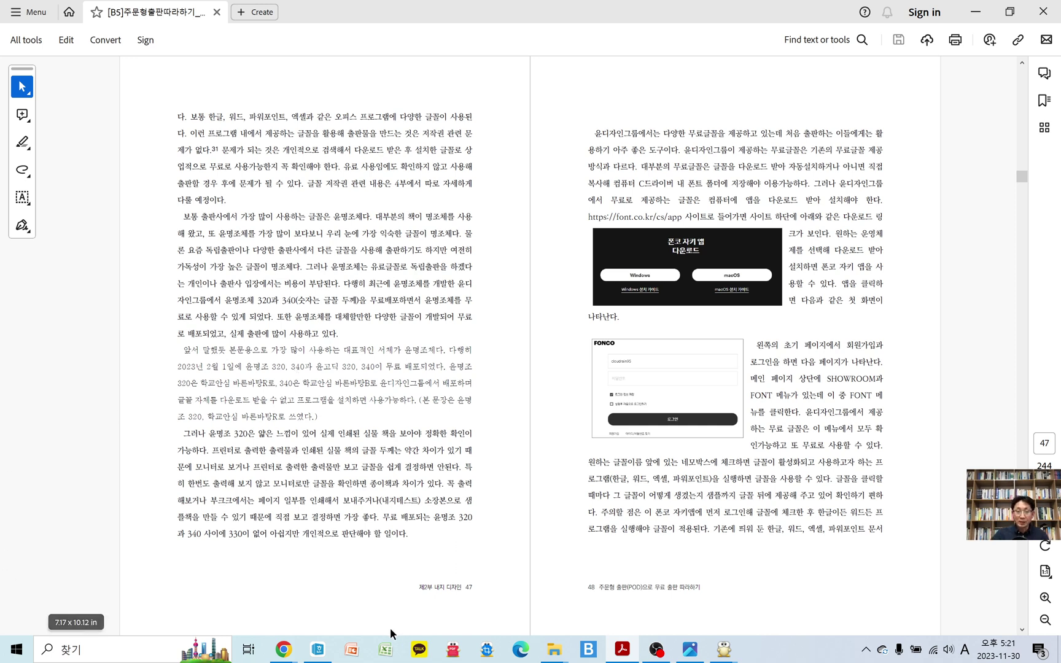
Step: Switch to Chrome, search for 눈누 in a new tab, and open the noonnu.cc font site
{"action": "mouse_move", "coordinate": [284, 655]}
{"action": "left_click", "coordinate": [291, 629]}
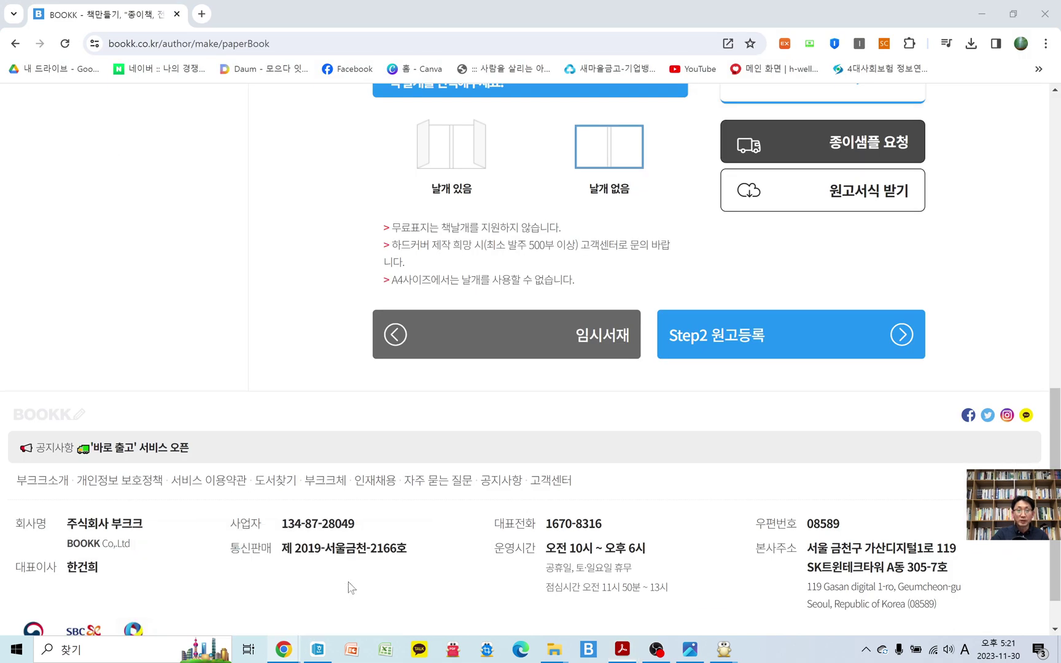
{"action": "left_click", "coordinate": [203, 15]}
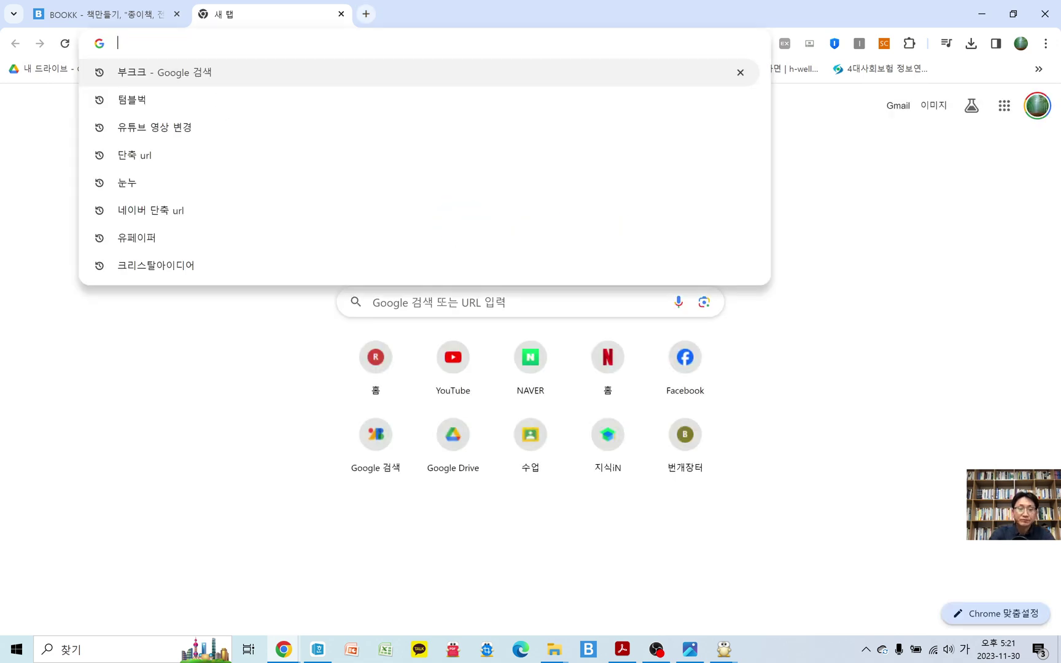
{"action": "type", "text": "눈누"}
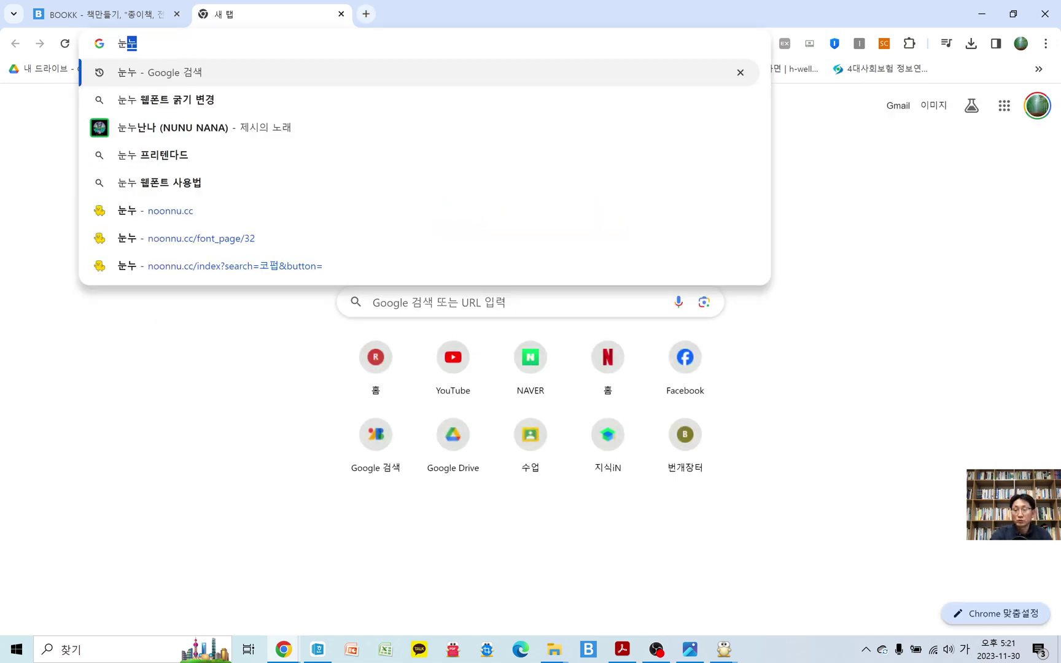
{"action": "key", "text": "Return"}
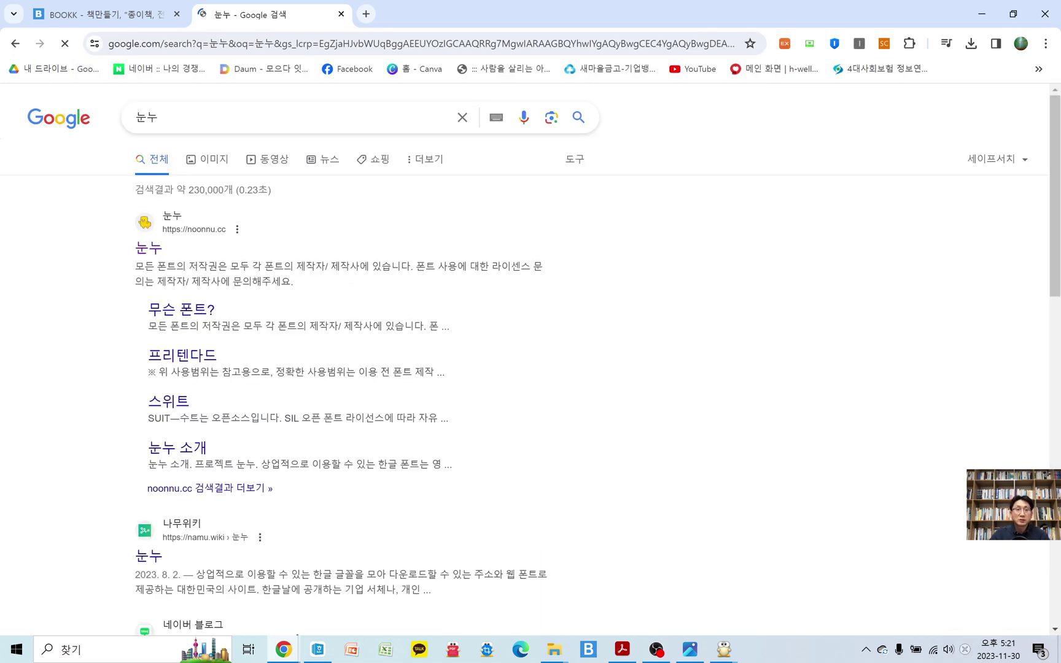
{"action": "left_click", "coordinate": [150, 253]}
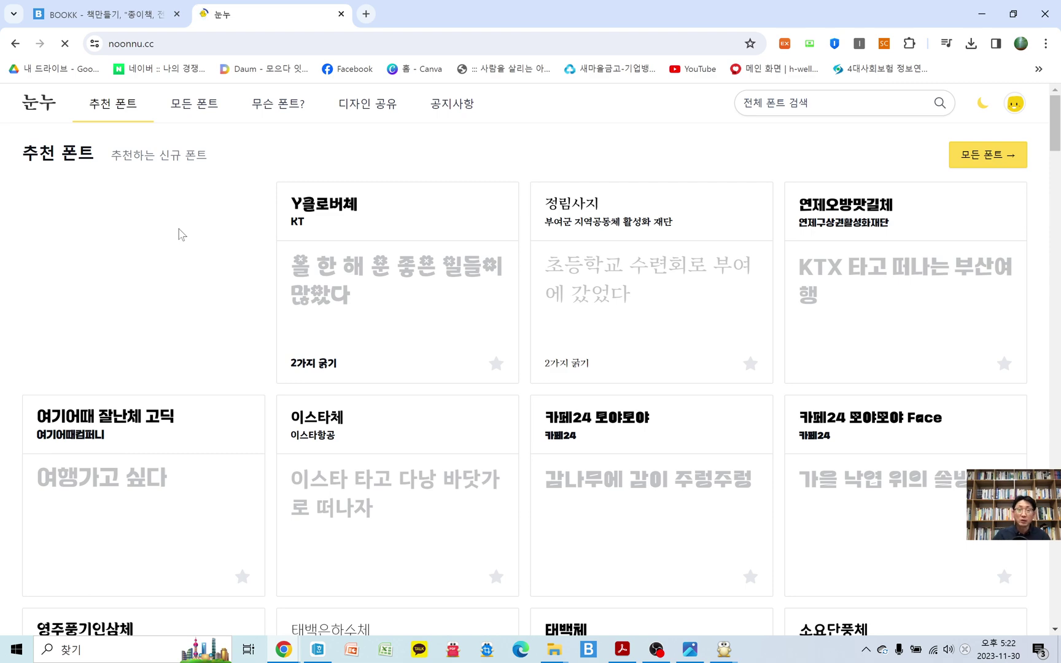
Step: Skim the recommended fonts and replace the 정림사지 card's sample sentence with 주문형 출판
{"action": "scroll", "coordinate": [547, 300], "scroll_direction": "down", "scroll_amount": 10}
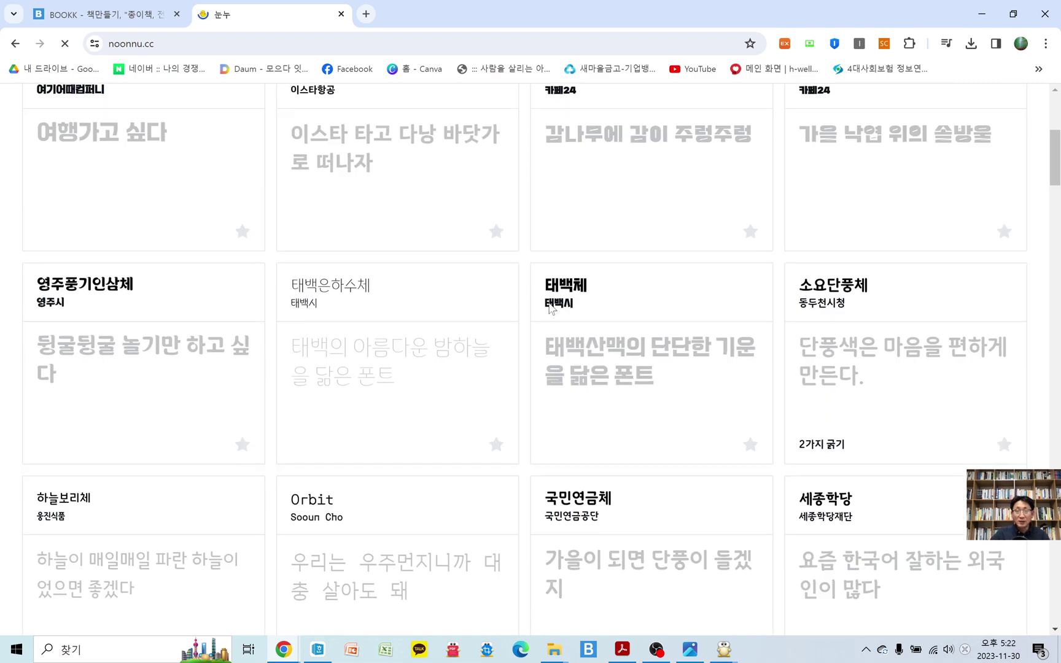
{"action": "scroll", "coordinate": [532, 357], "scroll_direction": "up", "scroll_amount": 10}
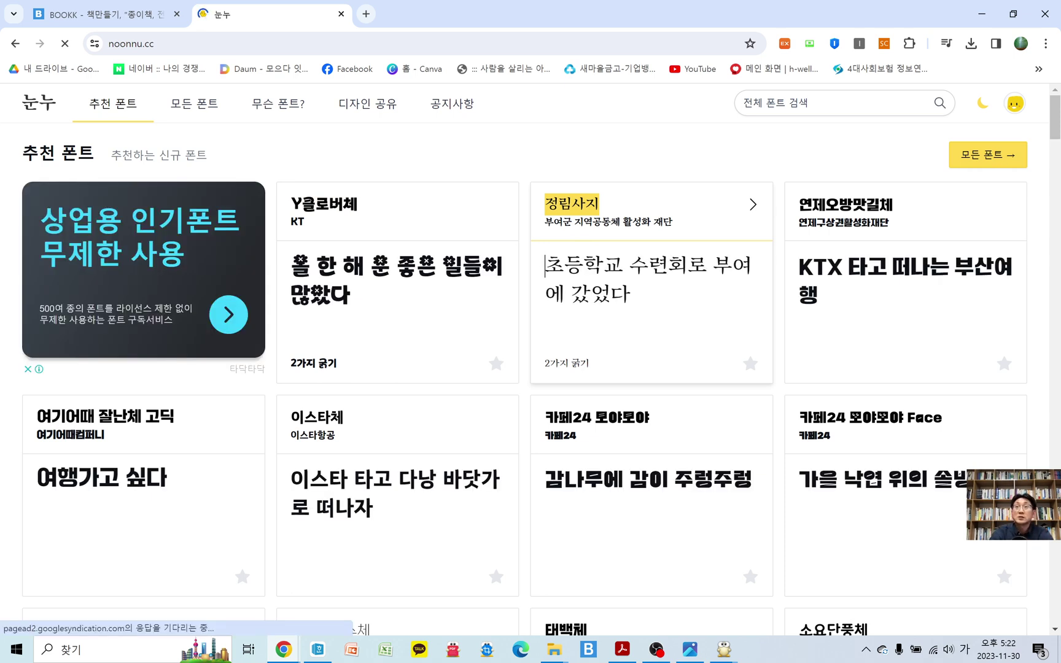
{"action": "key", "text": "ctrl+a"}
{"action": "type", "text": "주문형 출판"}
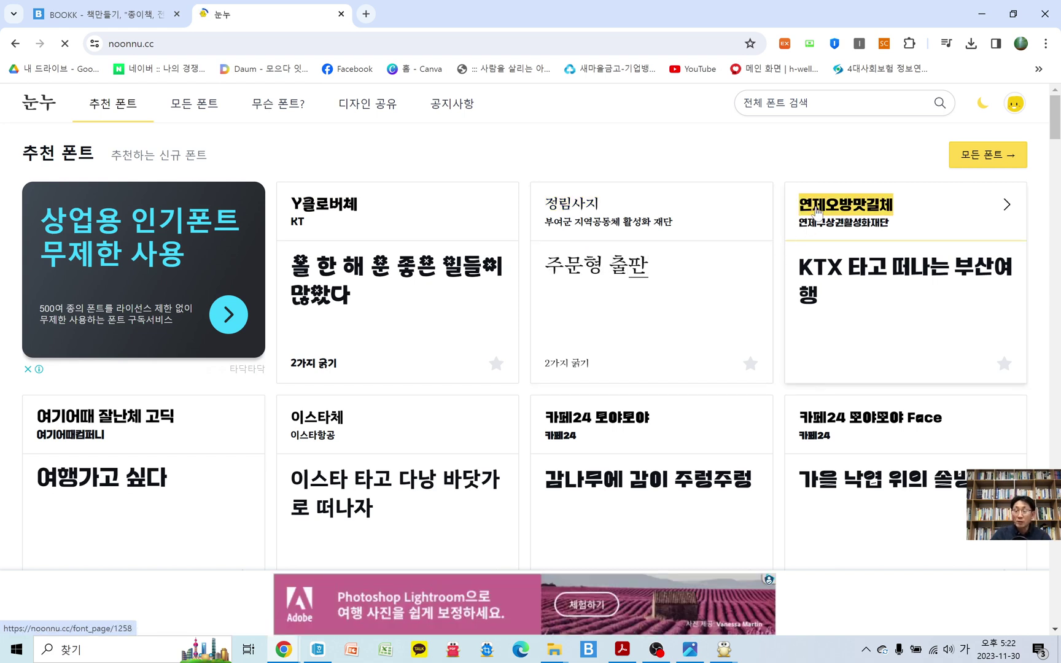
Step: Replace the 연제오방맛길체 card's sample sentence with 주문혀 출판 to preview that font
{"action": "left_click", "coordinate": [801, 267]}
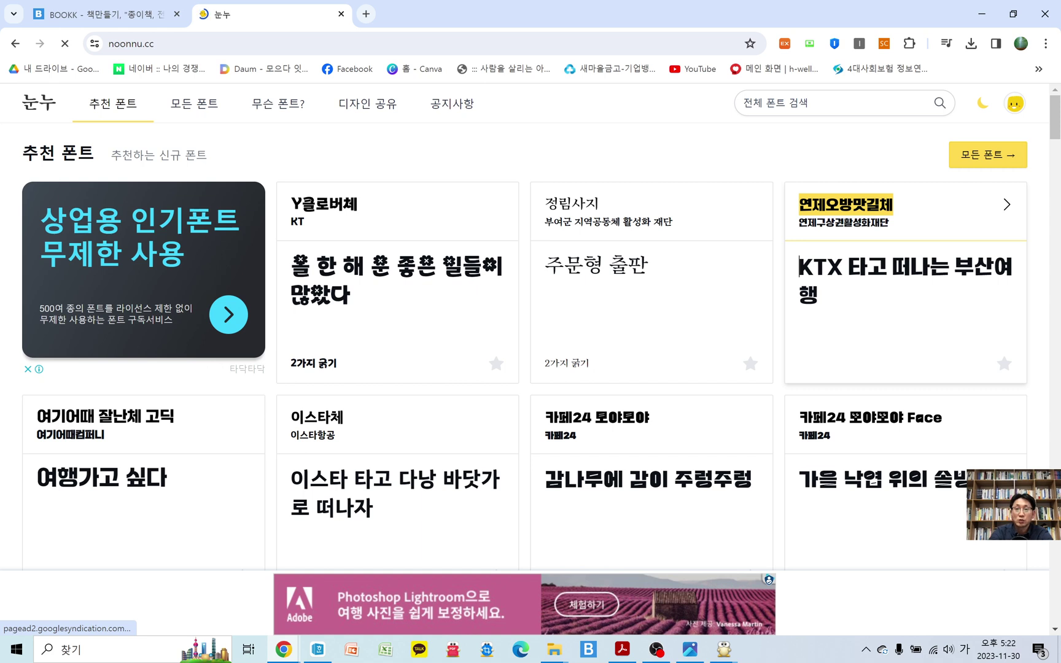
{"action": "key", "text": "ctrl+a"}
{"action": "type", "text": "주문허 추"}
{"action": "type", "text": "ㄹ판"}
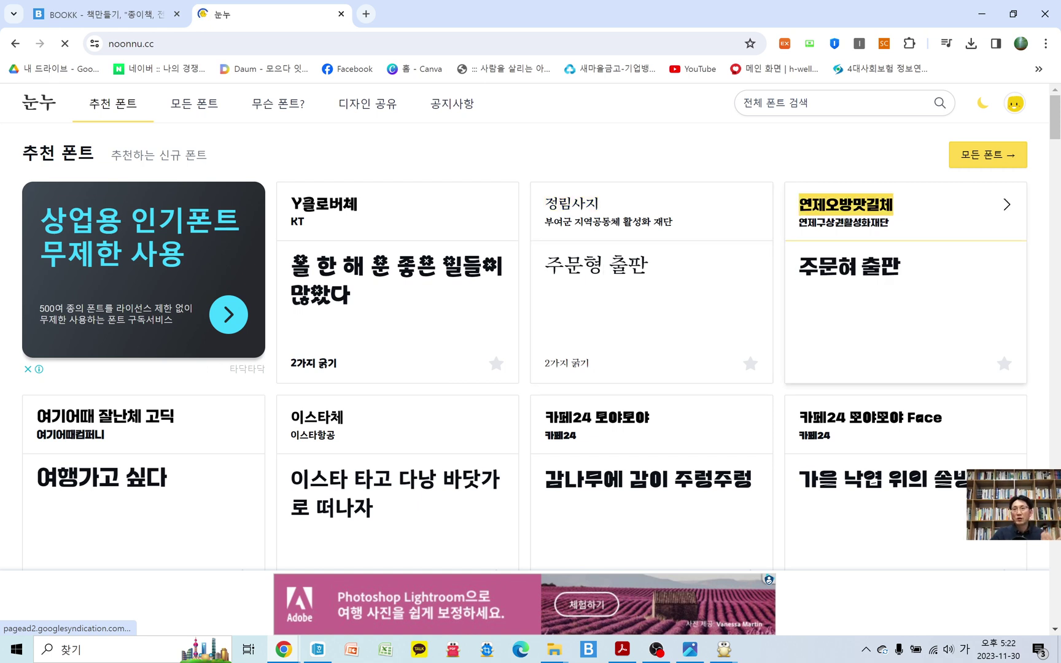
Step: Open the 정림사지 font page past the ad, preview 주문형 출판 in it, and highlight the 400 and 700 weight labels
{"action": "left_click", "coordinate": [606, 211]}
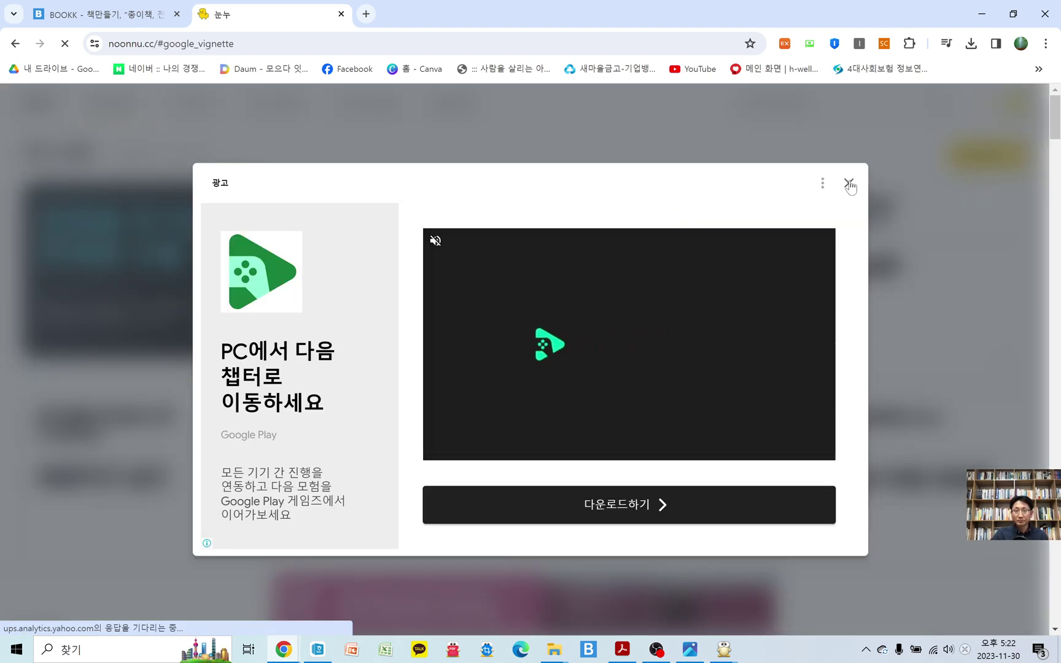
{"action": "left_click", "coordinate": [849, 183]}
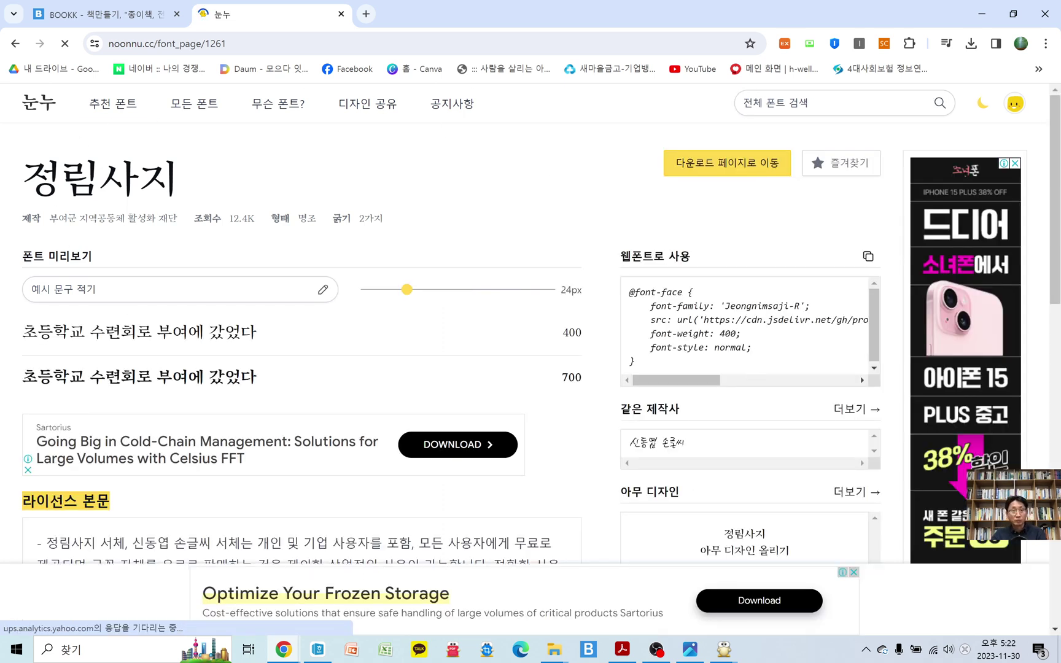
{"action": "left_click", "coordinate": [32, 289]}
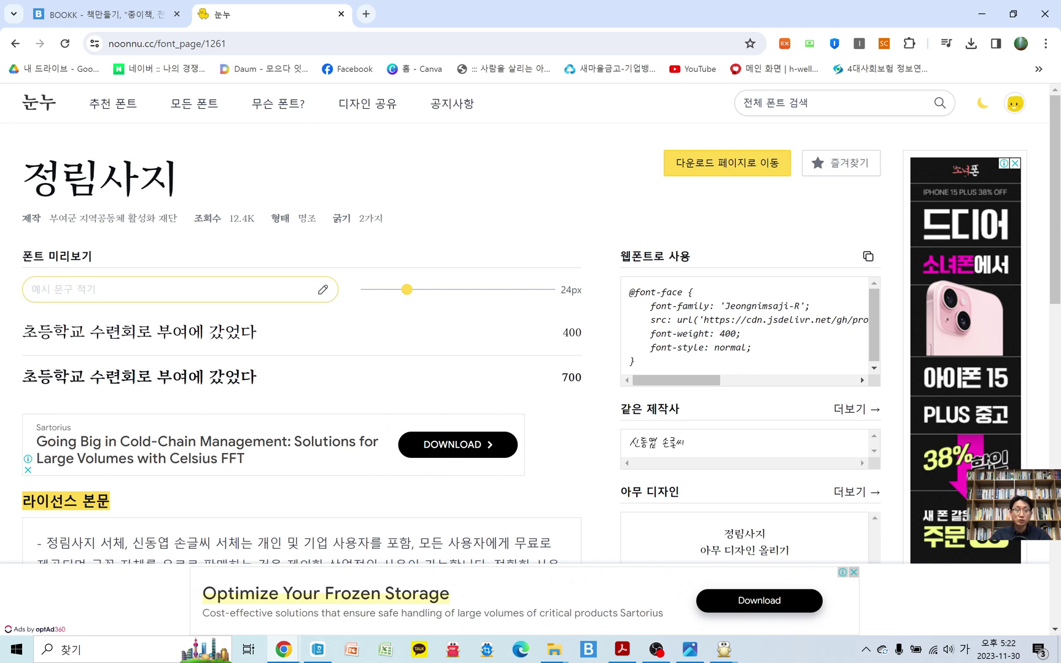
{"action": "type", "text": "ㅈ"}
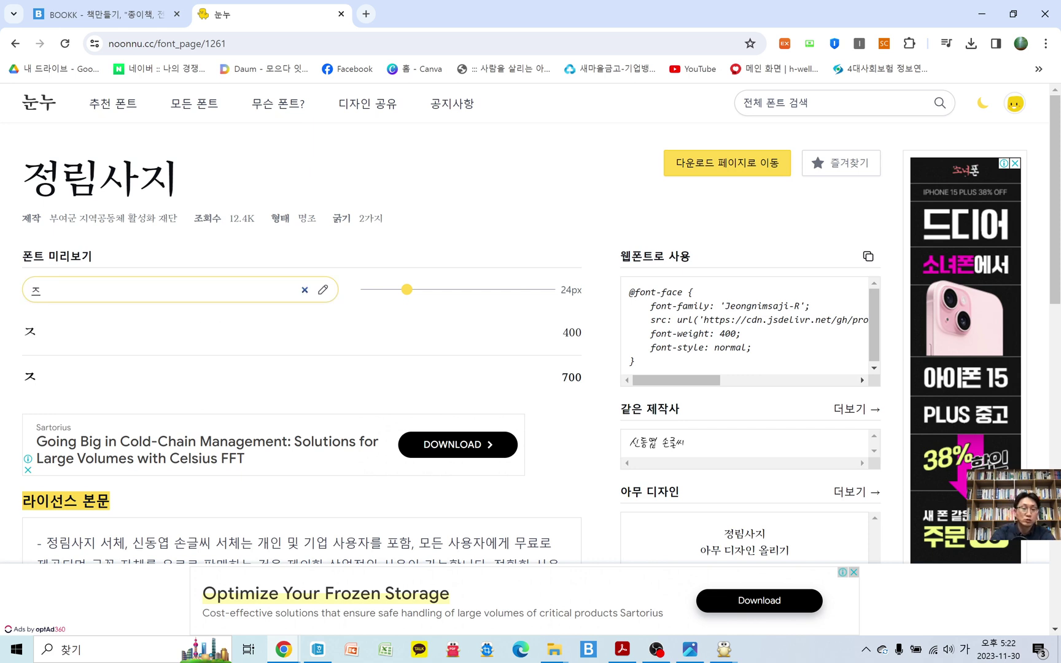
{"action": "type", "text": "주문형 출판"}
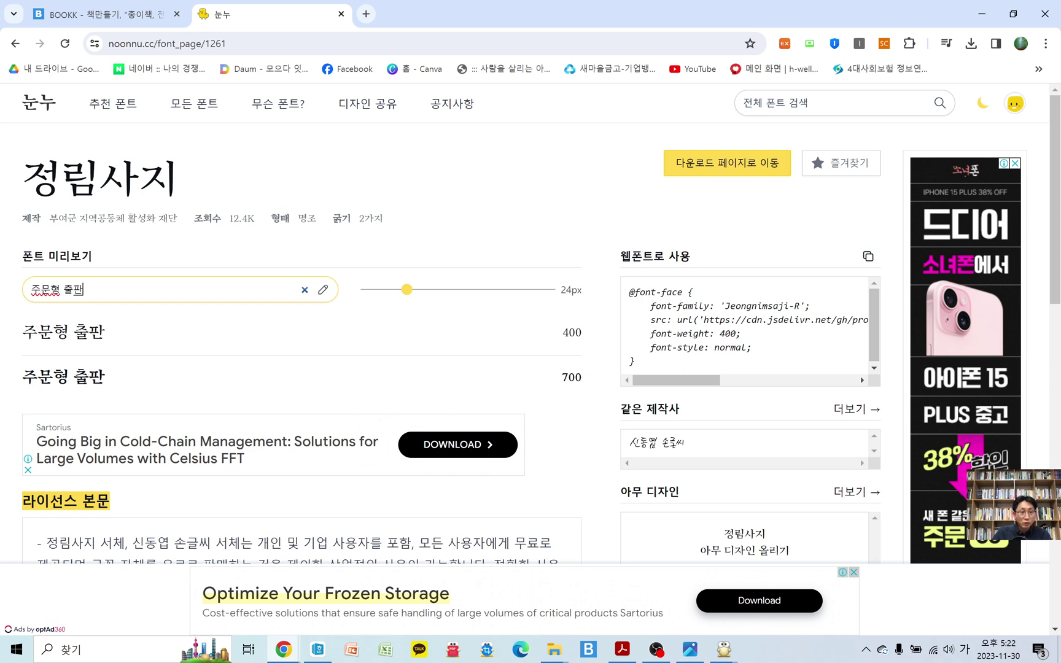
{"action": "left_click_drag", "start_coordinate": [563, 332], "coordinate": [575, 332]}
{"action": "double_click", "coordinate": [572, 377]}
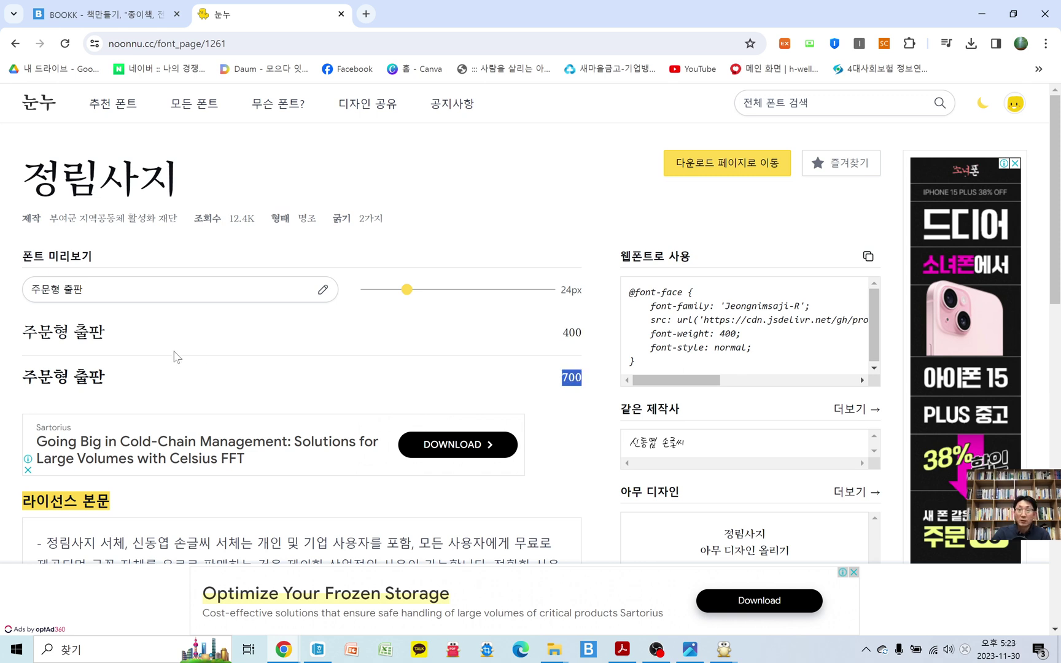
Step: Read the 정림사지 license text, highlighting its wording on free use, commercial use and the exclusion of paid resale
{"action": "scroll", "coordinate": [177, 356], "scroll_direction": "down", "scroll_amount": 1}
{"action": "scroll", "coordinate": [177, 356], "scroll_direction": "down", "scroll_amount": 2}
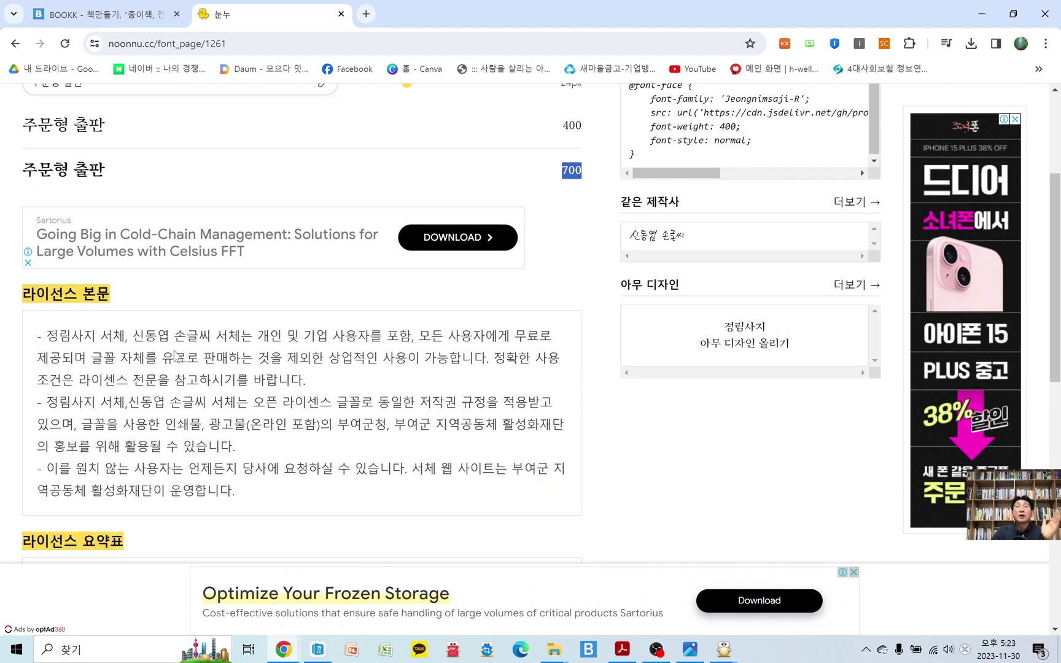
{"action": "scroll", "coordinate": [175, 355], "scroll_direction": "down", "scroll_amount": 2}
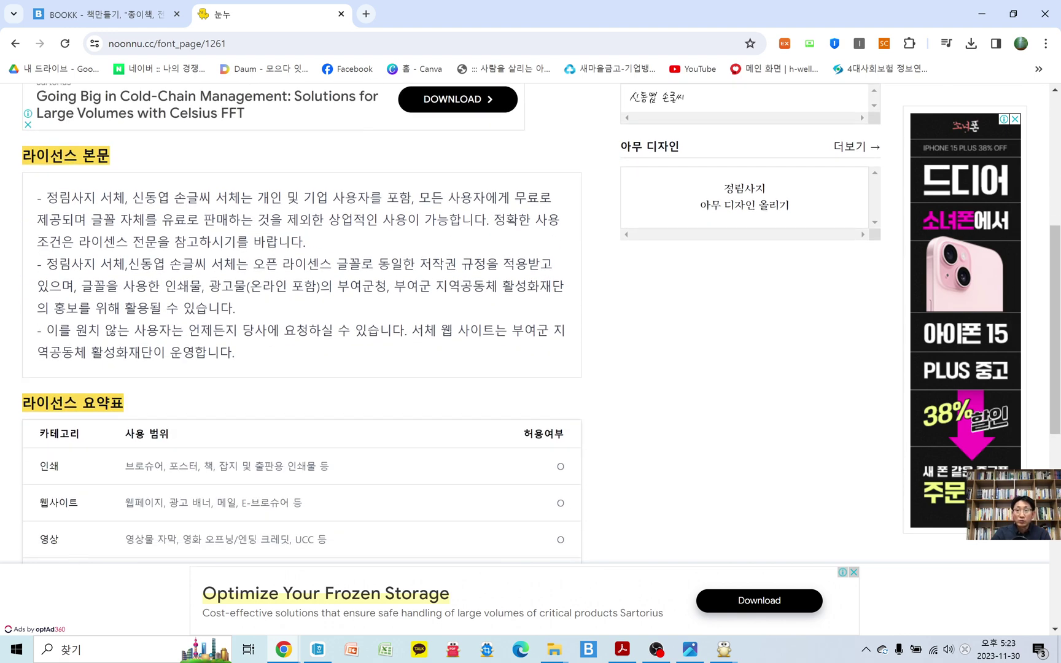
{"action": "left_click", "coordinate": [1015, 119]}
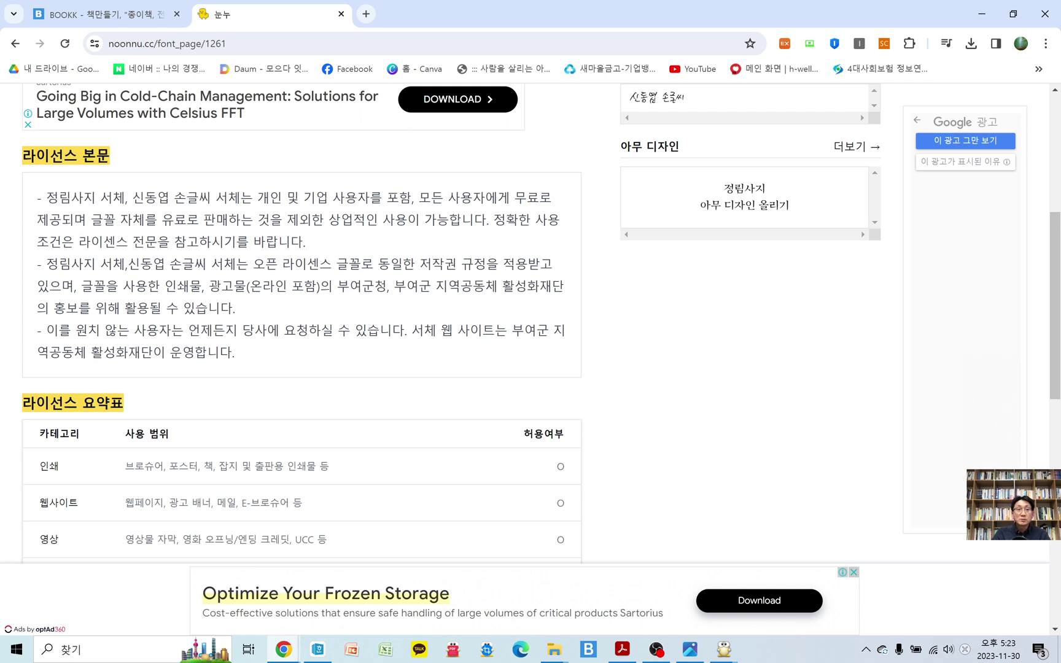
{"action": "left_click_drag", "start_coordinate": [257, 197], "coordinate": [551, 198]}
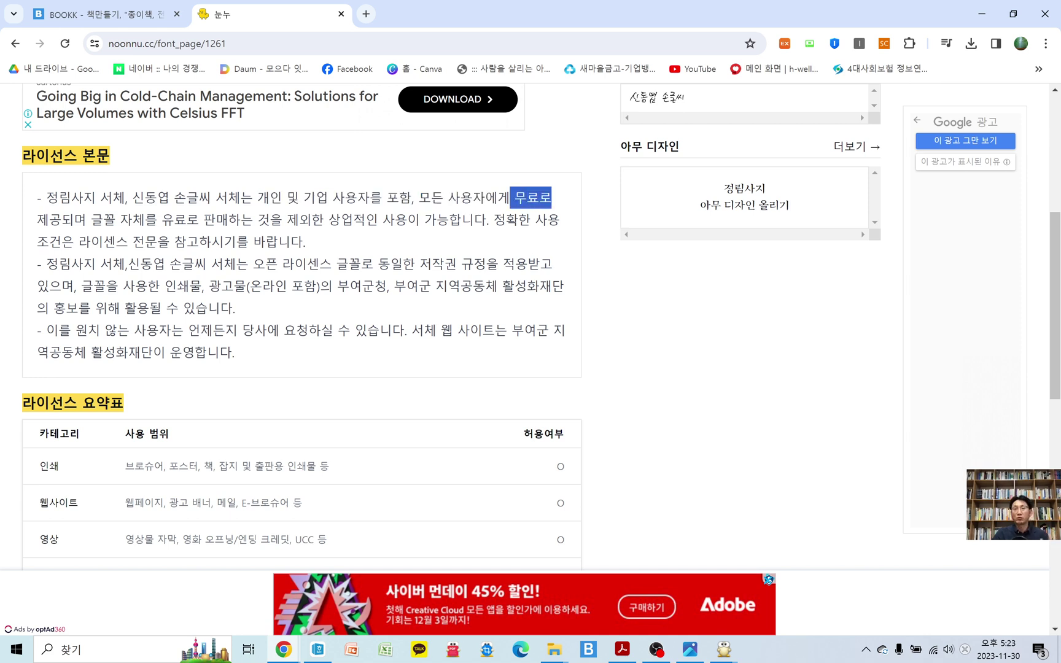
{"action": "left_click_drag", "start_coordinate": [329, 219], "coordinate": [450, 220]}
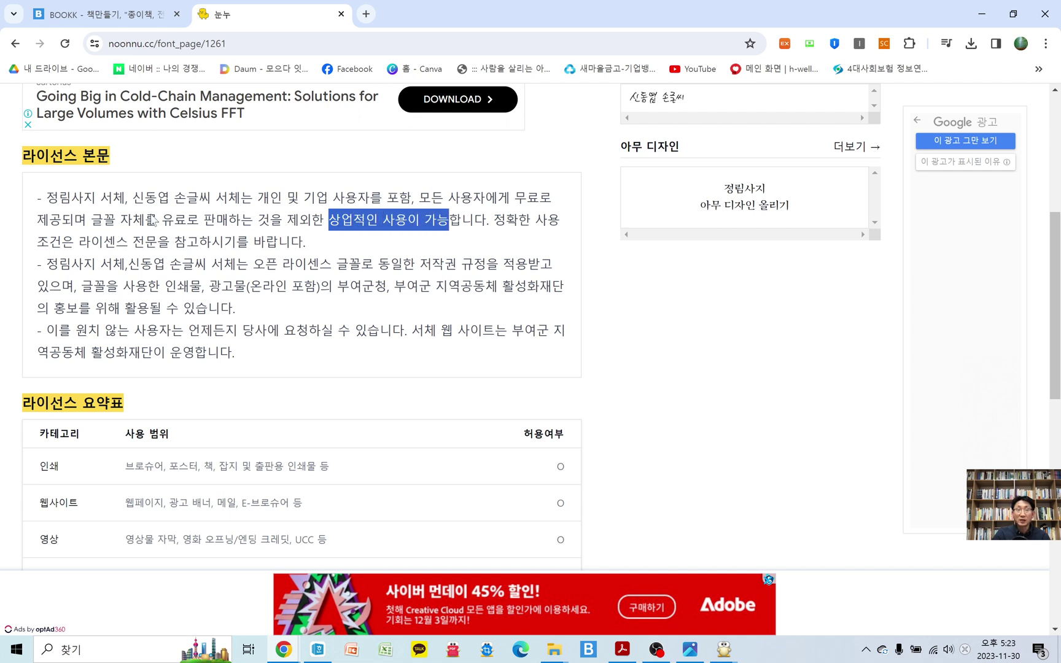
{"action": "left_click_drag", "start_coordinate": [158, 220], "coordinate": [312, 219]}
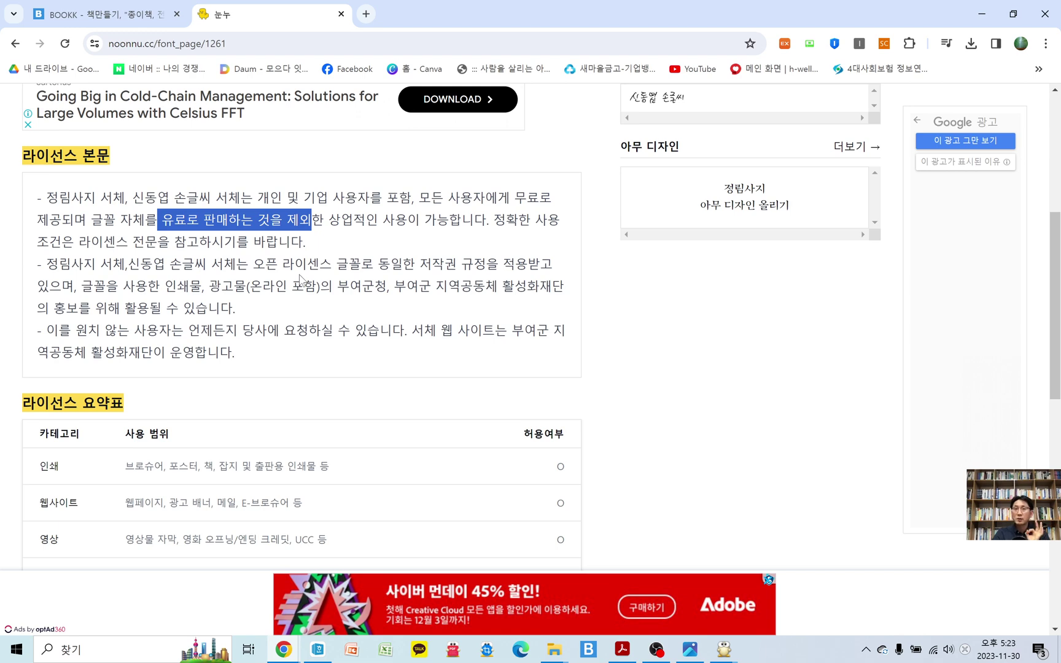
Step: Open the 정림사지 download page and examine the Light and Medium samples and the OTF and TTF download options
{"action": "scroll", "coordinate": [301, 279], "scroll_direction": "up", "scroll_amount": 2}
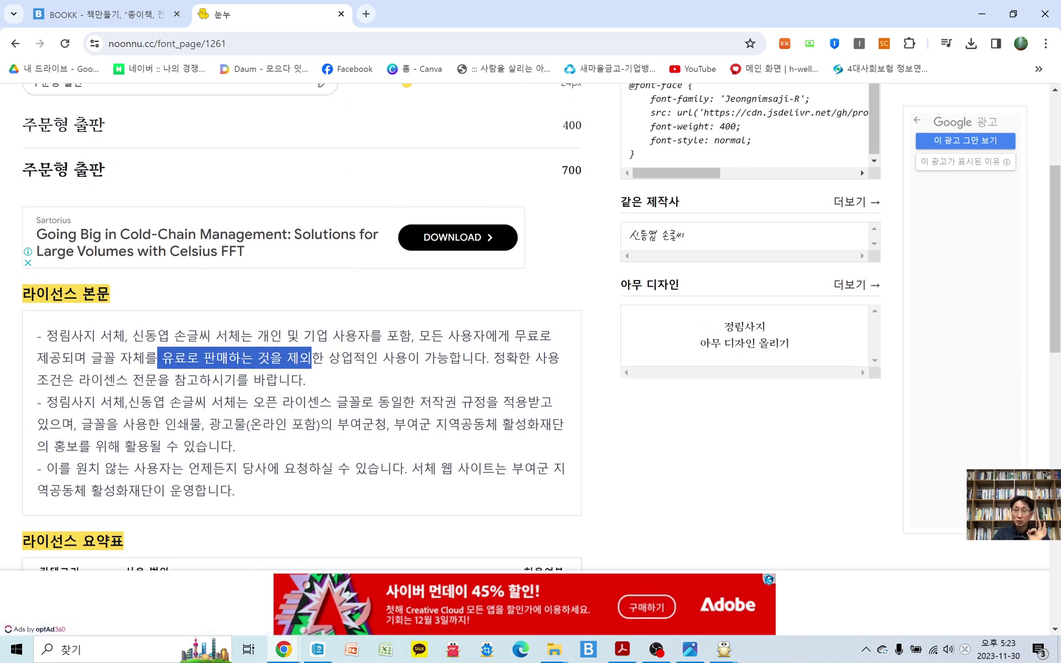
{"action": "scroll", "coordinate": [399, 432], "scroll_direction": "up", "scroll_amount": 3}
{"action": "left_click", "coordinate": [528, 200]}
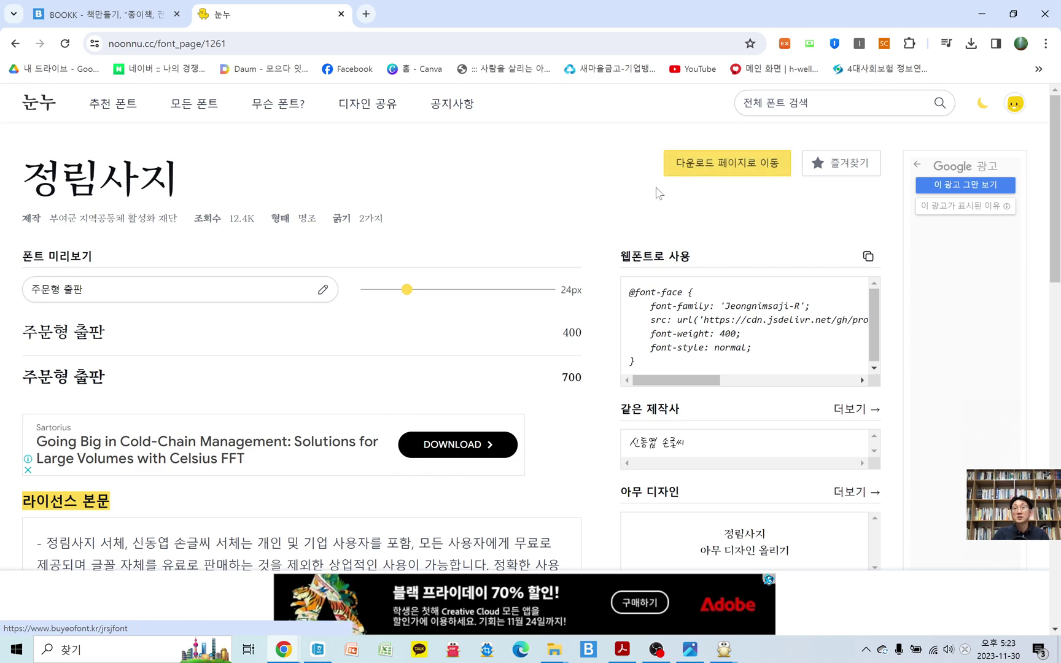
{"action": "left_click", "coordinate": [728, 163]}
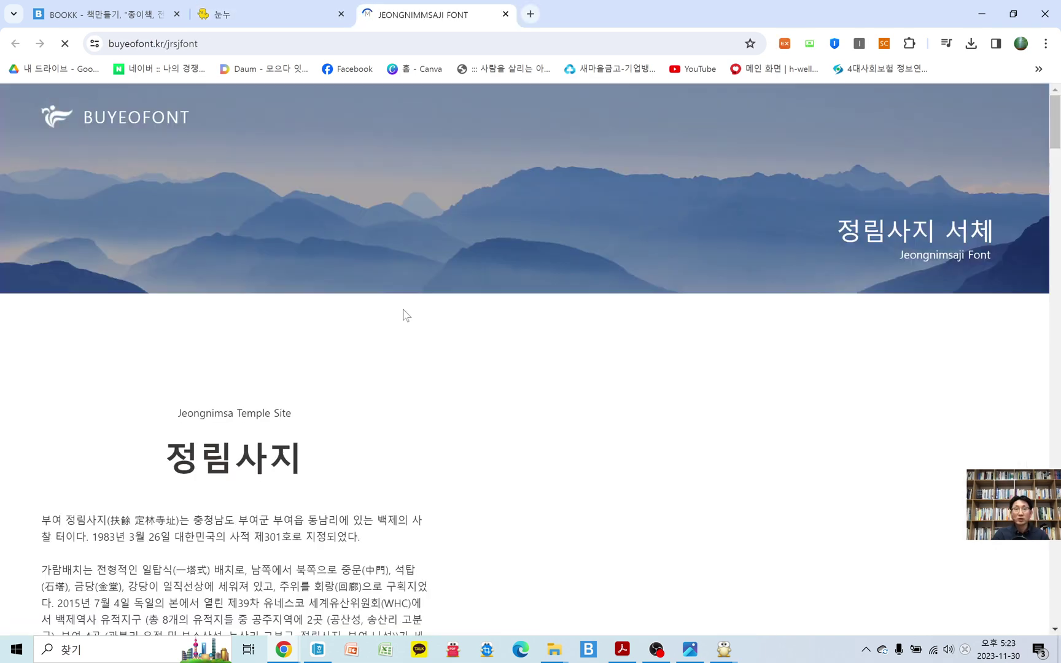
{"action": "scroll", "coordinate": [360, 219], "scroll_direction": "down", "scroll_amount": 4}
{"action": "scroll", "coordinate": [334, 284], "scroll_direction": "down", "scroll_amount": 10}
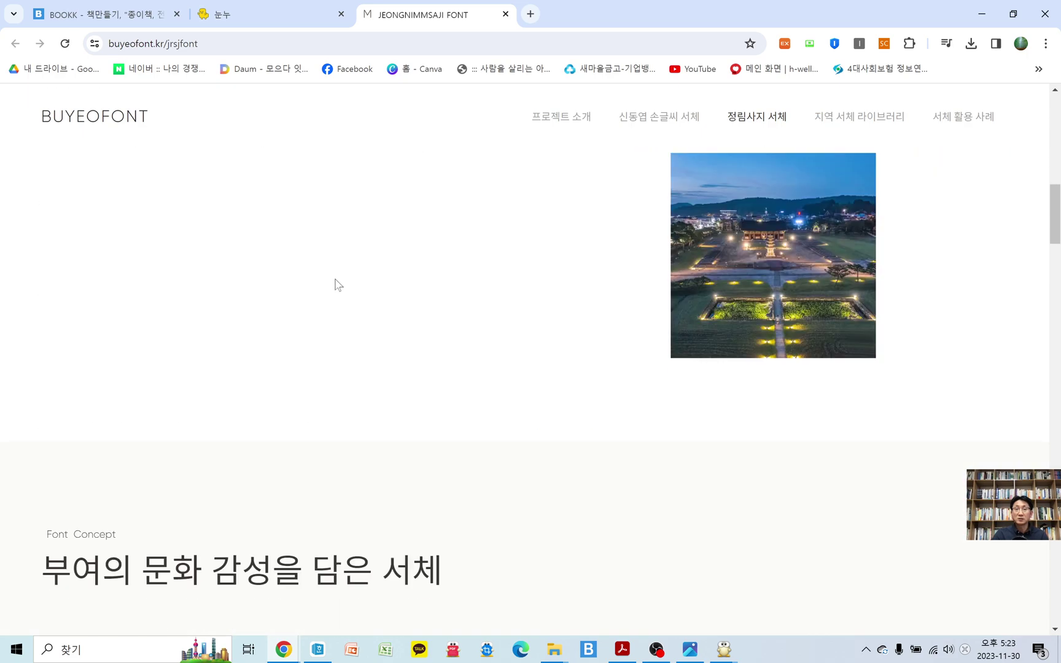
{"action": "scroll", "coordinate": [338, 286], "scroll_direction": "down", "scroll_amount": 5}
{"action": "scroll", "coordinate": [338, 286], "scroll_direction": "down", "scroll_amount": 10}
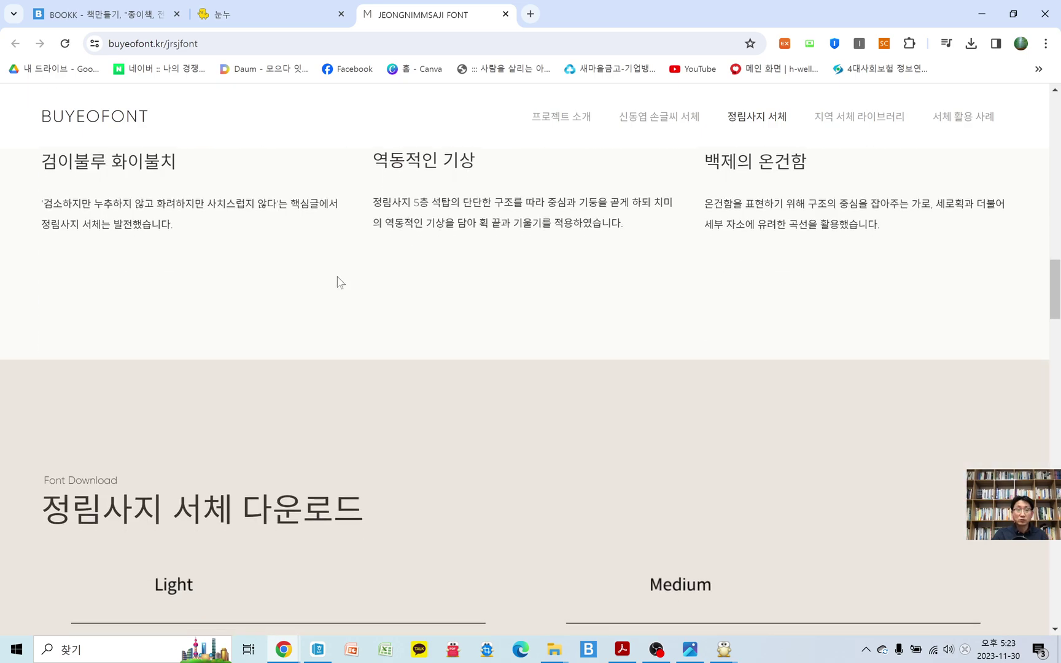
{"action": "left_click_drag", "start_coordinate": [158, 249], "coordinate": [203, 244]}
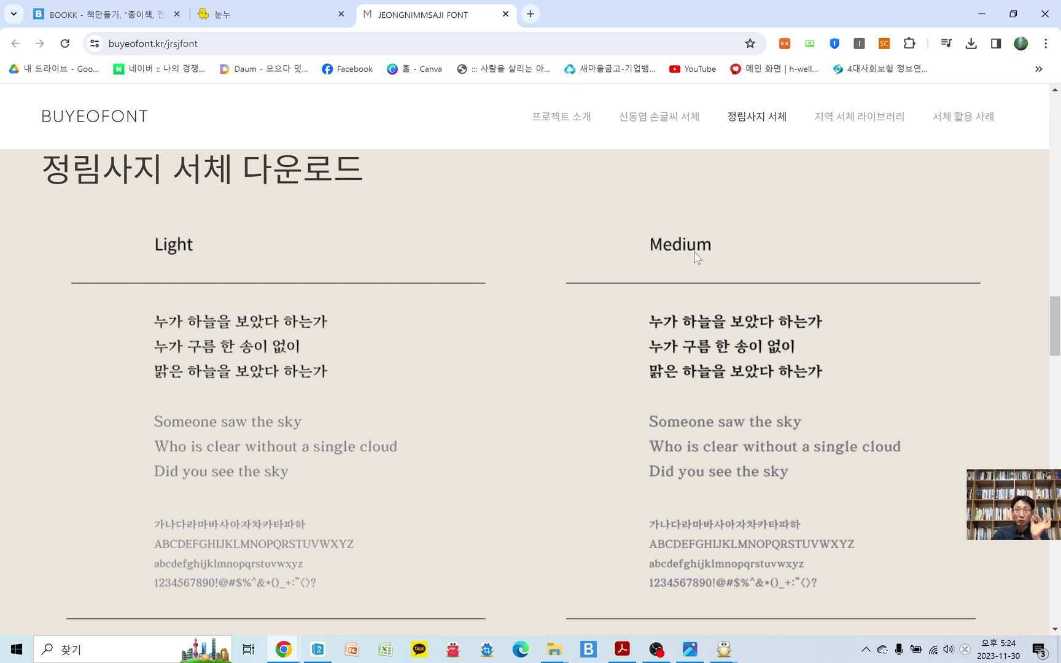
{"action": "scroll", "coordinate": [699, 255], "scroll_direction": "down", "scroll_amount": 5}
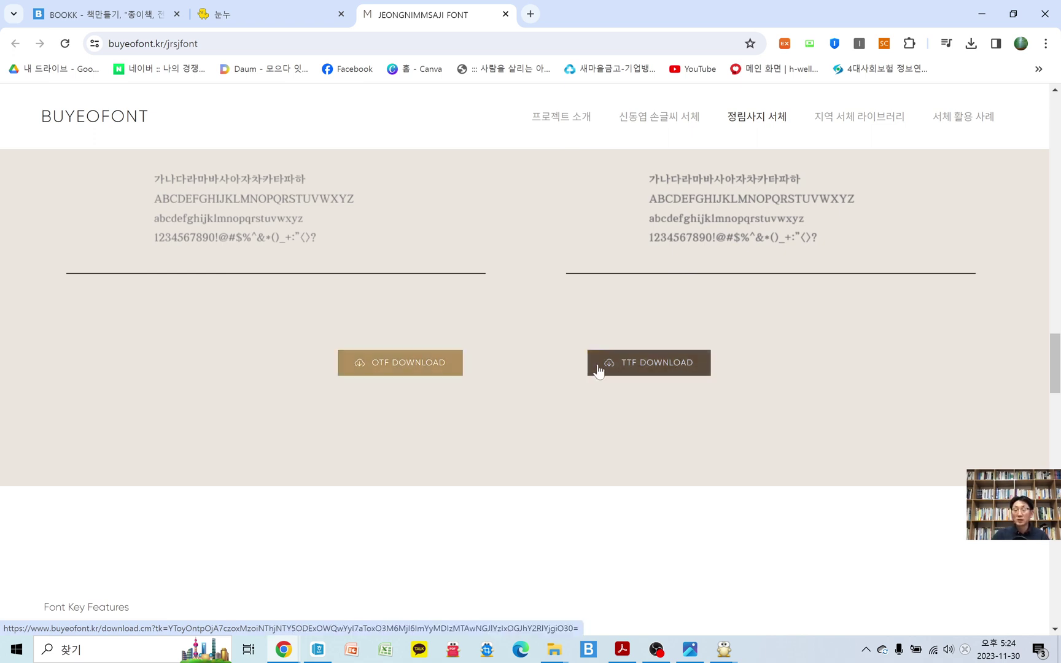
Step: Leave the 정림사지 download page, return to the 눈누 site, and search all fonts for 코펍
{"action": "scroll", "coordinate": [599, 370], "scroll_direction": "up", "scroll_amount": 4}
{"action": "scroll", "coordinate": [596, 371], "scroll_direction": "up", "scroll_amount": 13}
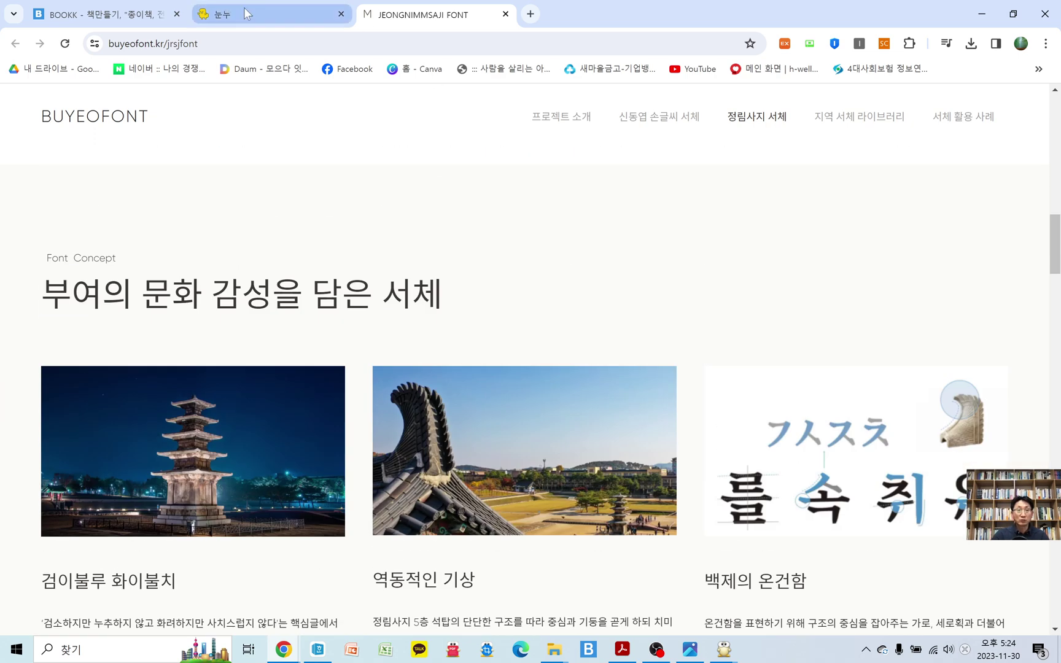
{"action": "left_click", "coordinate": [252, 17]}
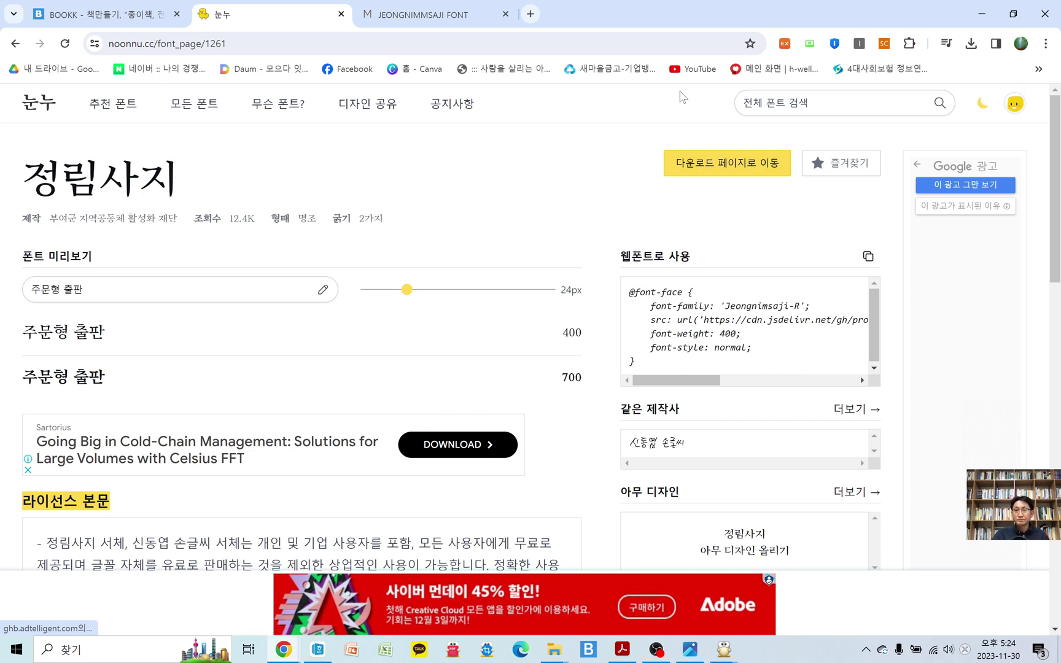
{"action": "left_click", "coordinate": [792, 103]}
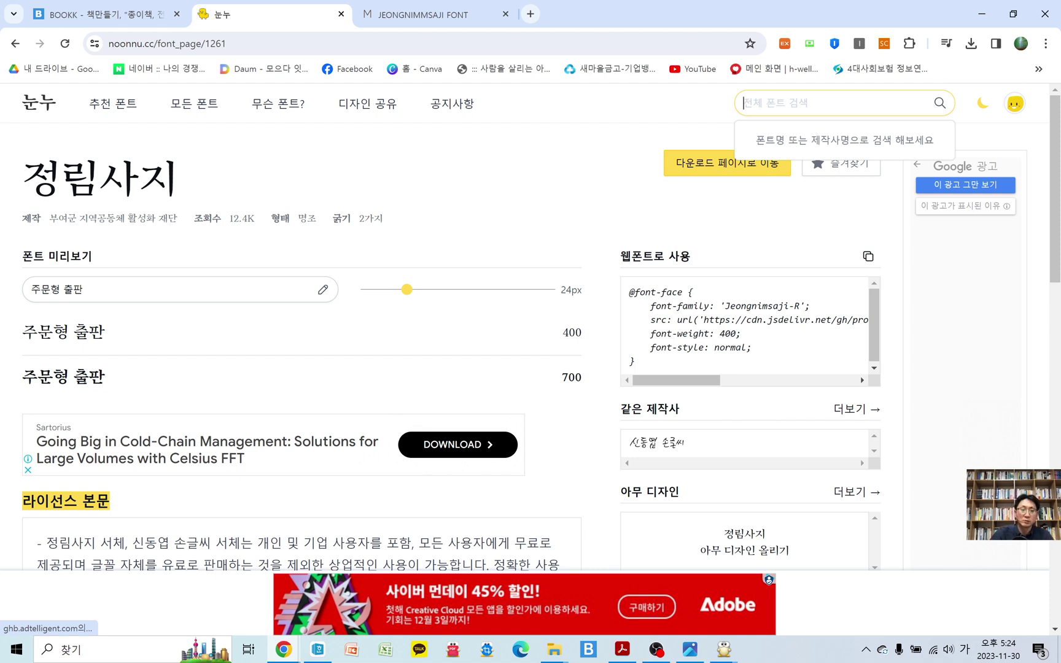
{"action": "type", "text": "쾨"}
{"action": "type", "text": "펍"}
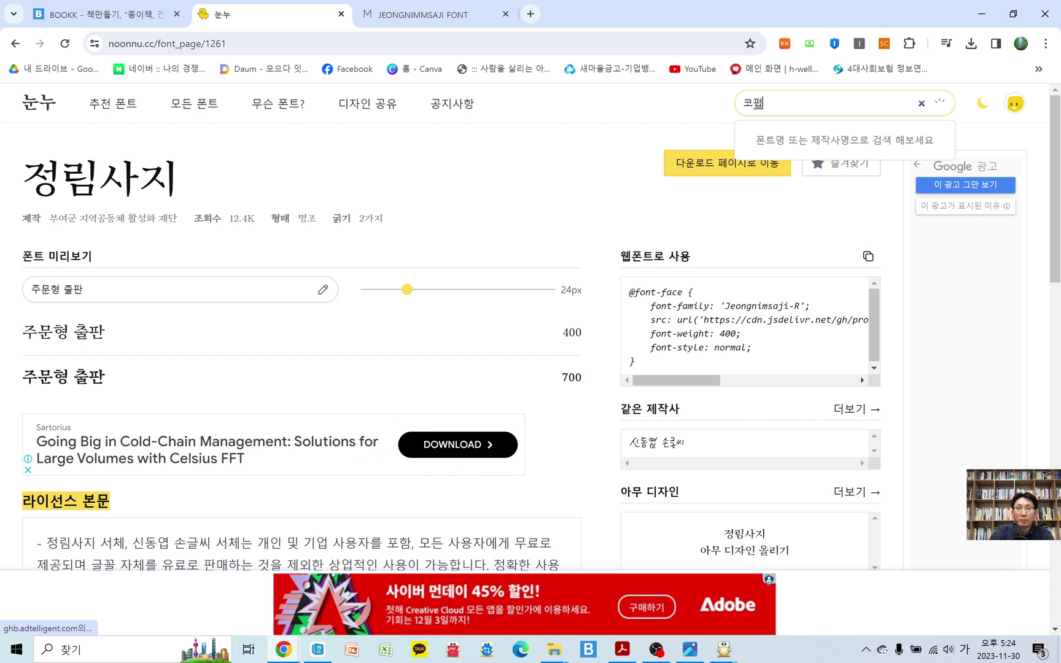
{"action": "key", "text": "Return"}
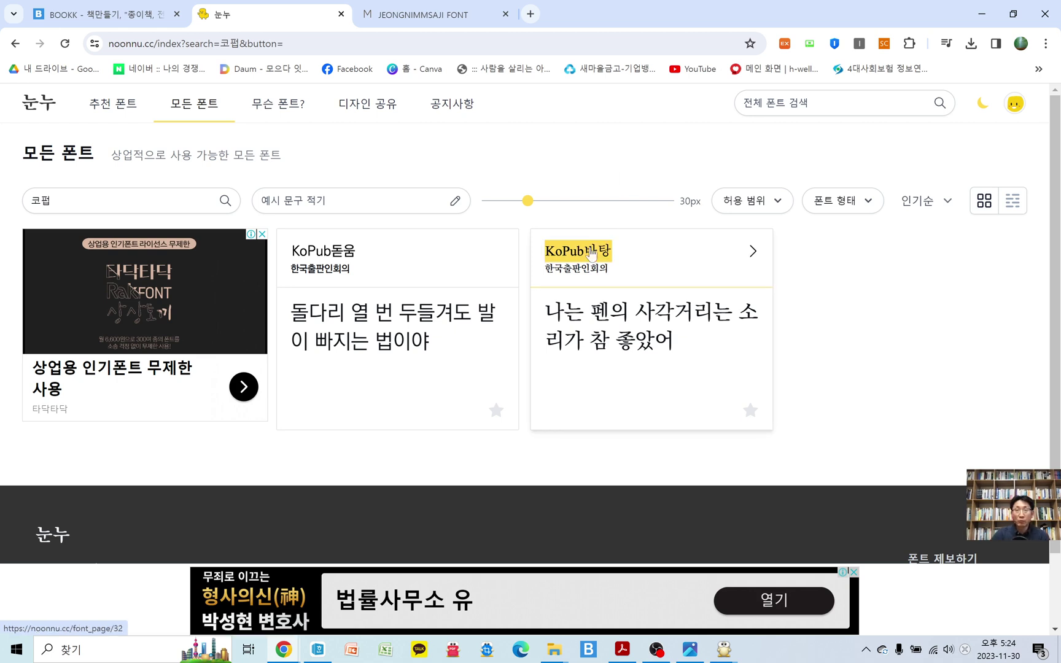
Step: Open the KoPub바탕 font page, preview the text 주문형 출판 in it, and go to its license text
{"action": "left_click", "coordinate": [590, 254]}
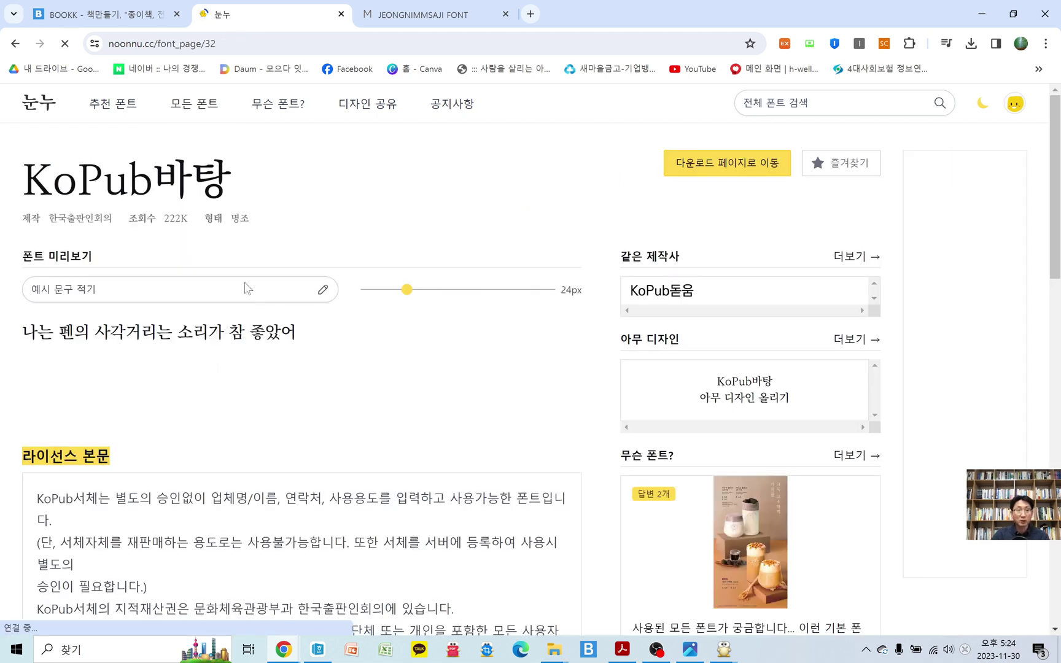
{"action": "left_click", "coordinate": [98, 290]}
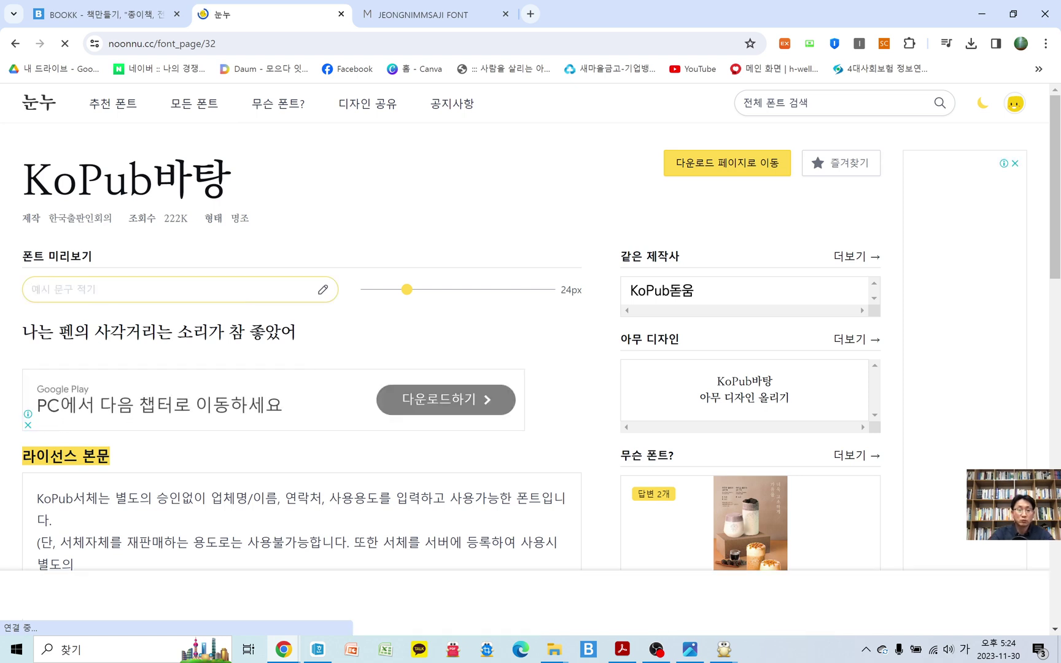
{"action": "type", "text": "주문형 추판"}
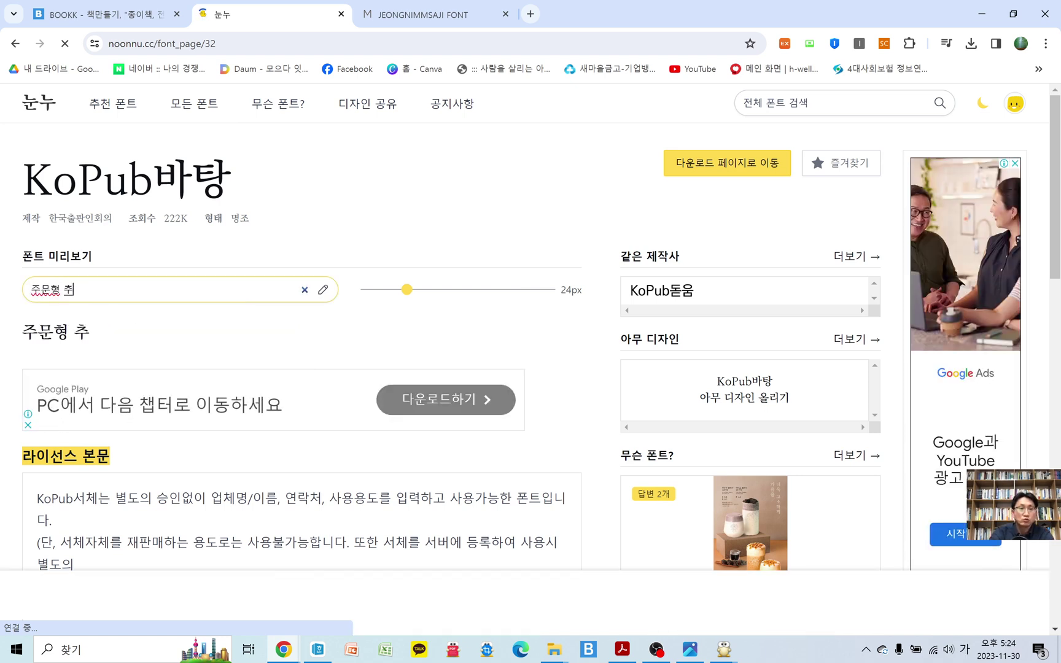
{"action": "key", "text": "BackSpace"}
{"action": "key", "text": "BackSpace"}
{"action": "key", "text": "BackSpace"}
{"action": "key", "text": "BackSpace"}
{"action": "key", "text": "BackSpace"}
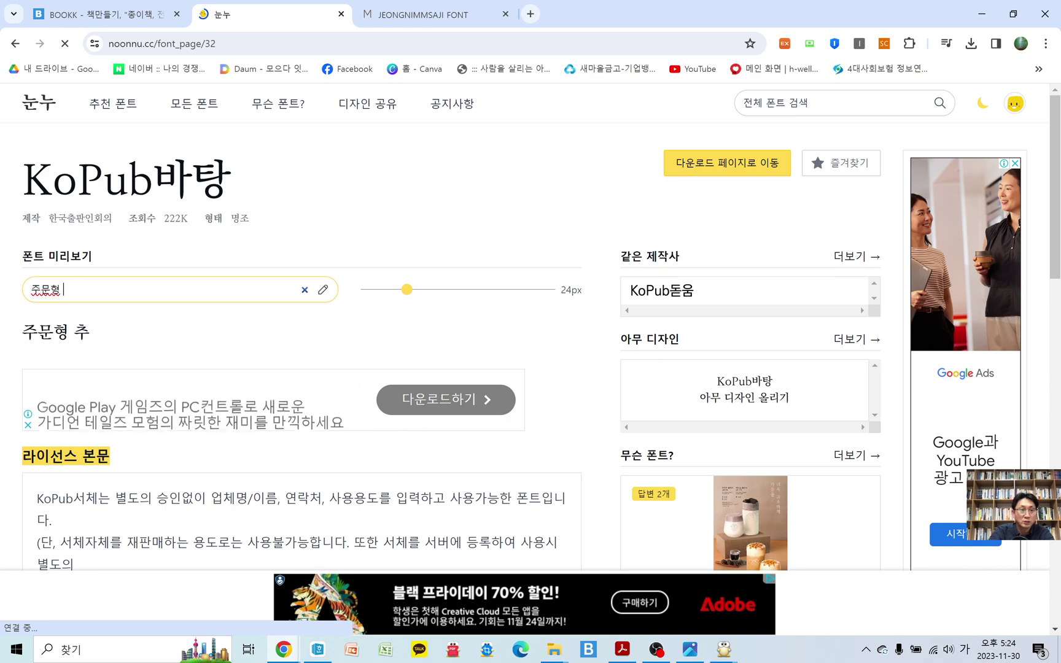
{"action": "type", "text": "출판"}
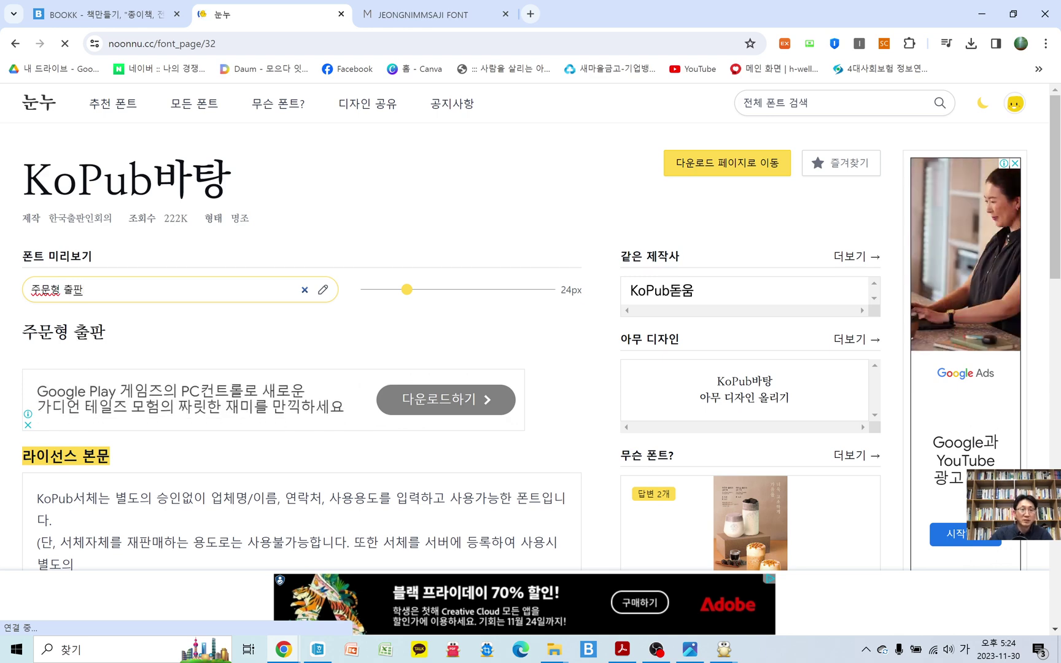
{"action": "scroll", "coordinate": [541, 332], "scroll_direction": "down", "scroll_amount": 2}
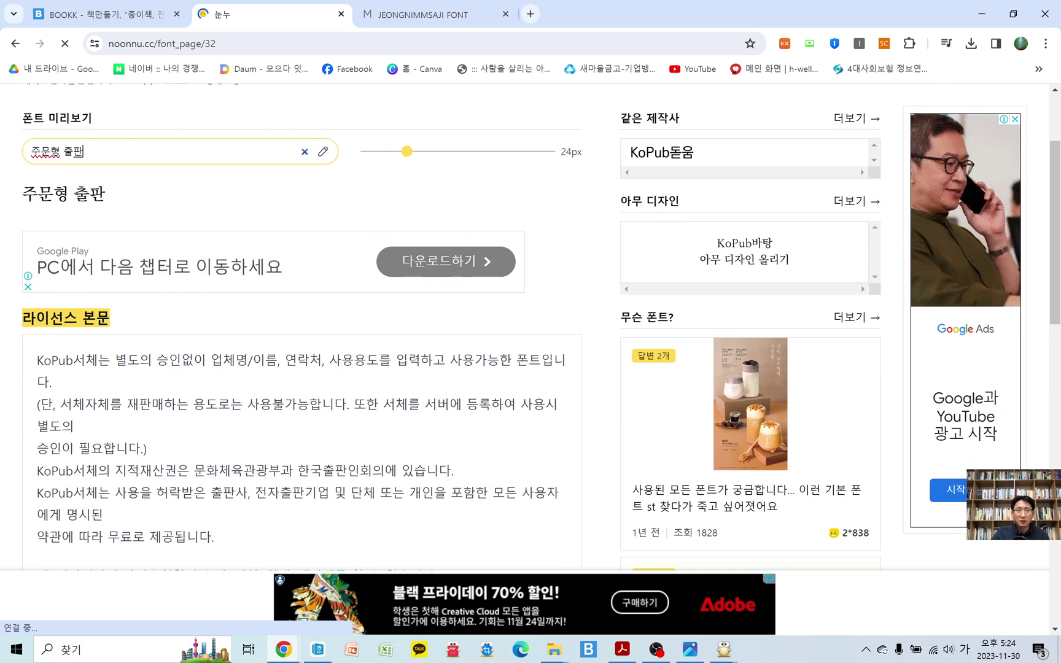
Step: Read the KoPub바탕 license text, highlighting its wording on use without separate approval and on the publishers, organizations and individuals it covers
{"action": "left_click_drag", "start_coordinate": [111, 360], "coordinate": [421, 367]}
{"action": "scroll", "coordinate": [424, 368], "scroll_direction": "up", "scroll_amount": 2}
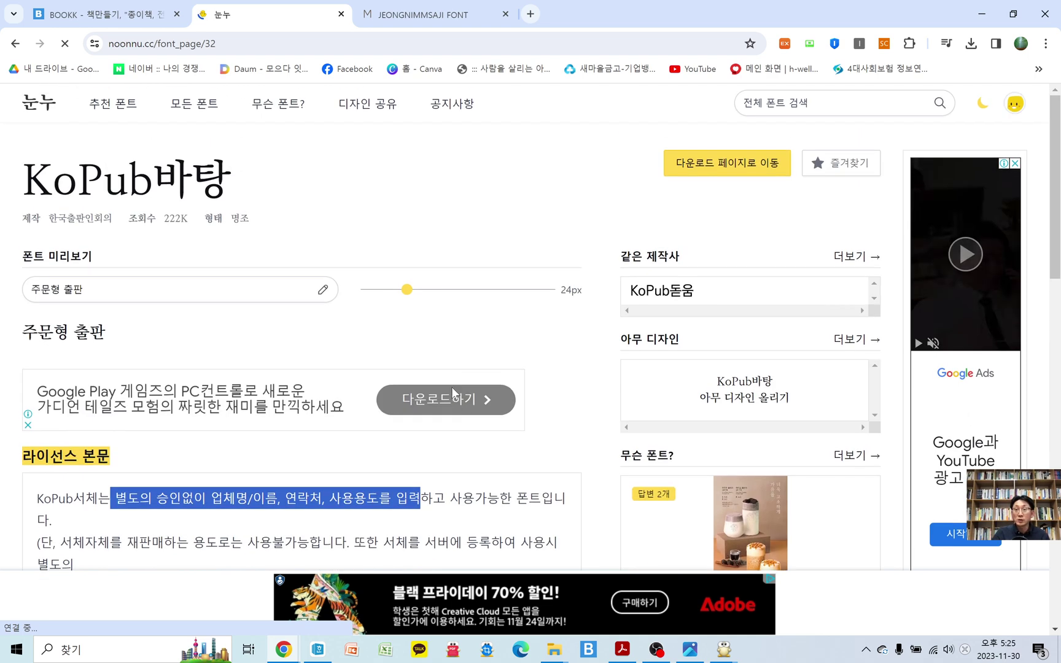
{"action": "left_click", "coordinate": [709, 165]}
{"action": "scroll", "coordinate": [249, 434], "scroll_direction": "down", "scroll_amount": 1}
{"action": "left_click_drag", "start_coordinate": [462, 429], "coordinate": [529, 429]}
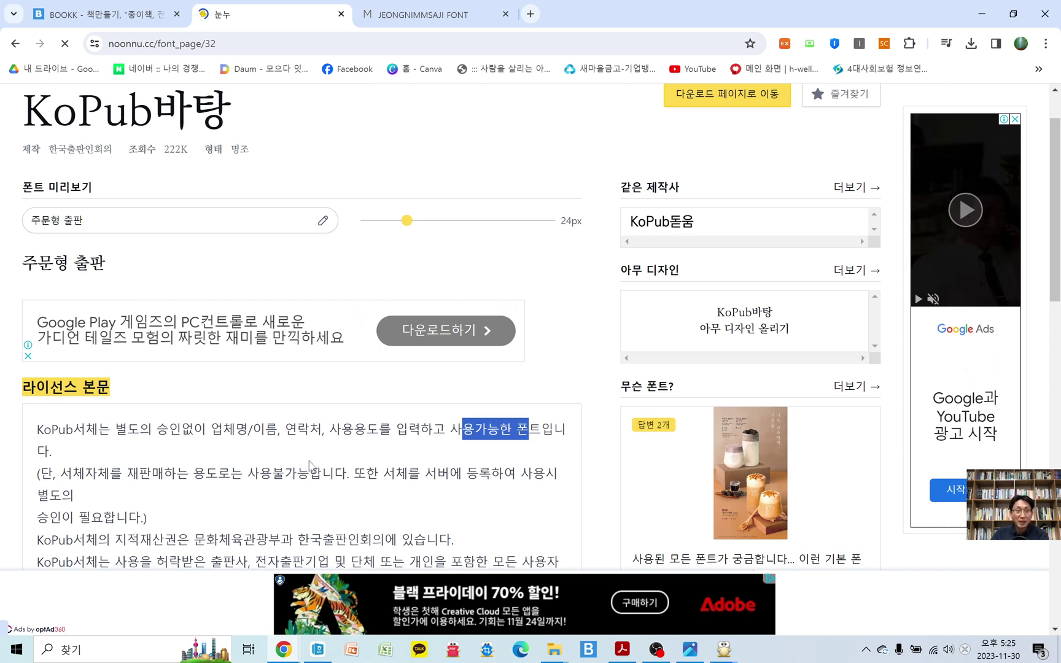
{"action": "scroll", "coordinate": [309, 464], "scroll_direction": "down", "scroll_amount": 1}
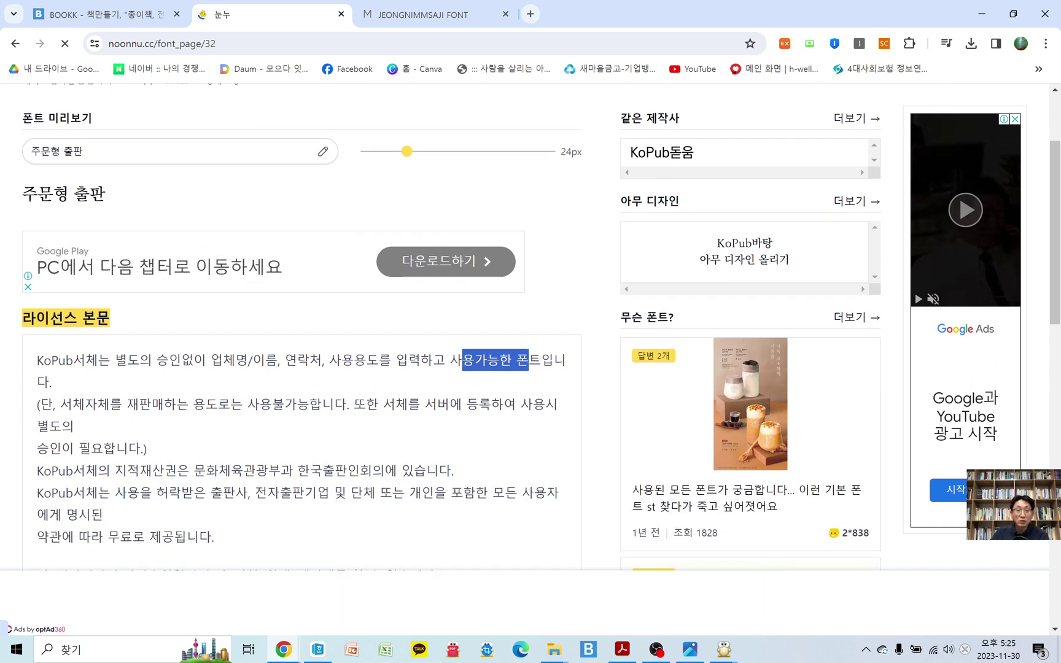
{"action": "left_click_drag", "start_coordinate": [409, 493], "coordinate": [533, 510]}
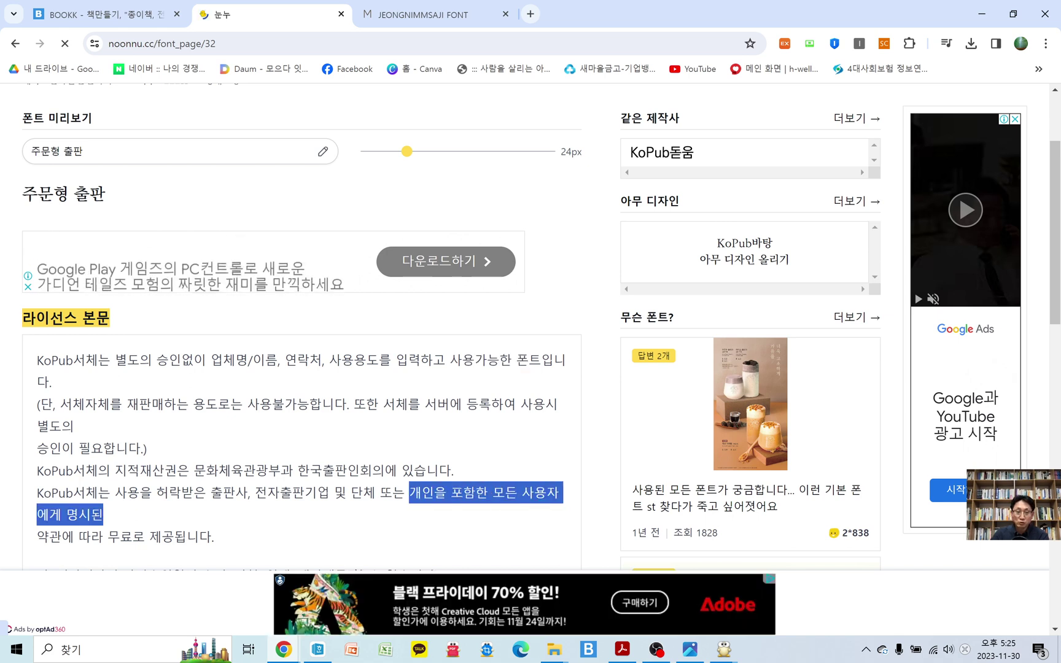
{"action": "double_click", "coordinate": [231, 493]}
{"action": "left_click_drag", "start_coordinate": [267, 492], "coordinate": [330, 493]}
{"action": "scroll", "coordinate": [322, 494], "scroll_direction": "down", "scroll_amount": 1}
{"action": "left_click", "coordinate": [294, 487]}
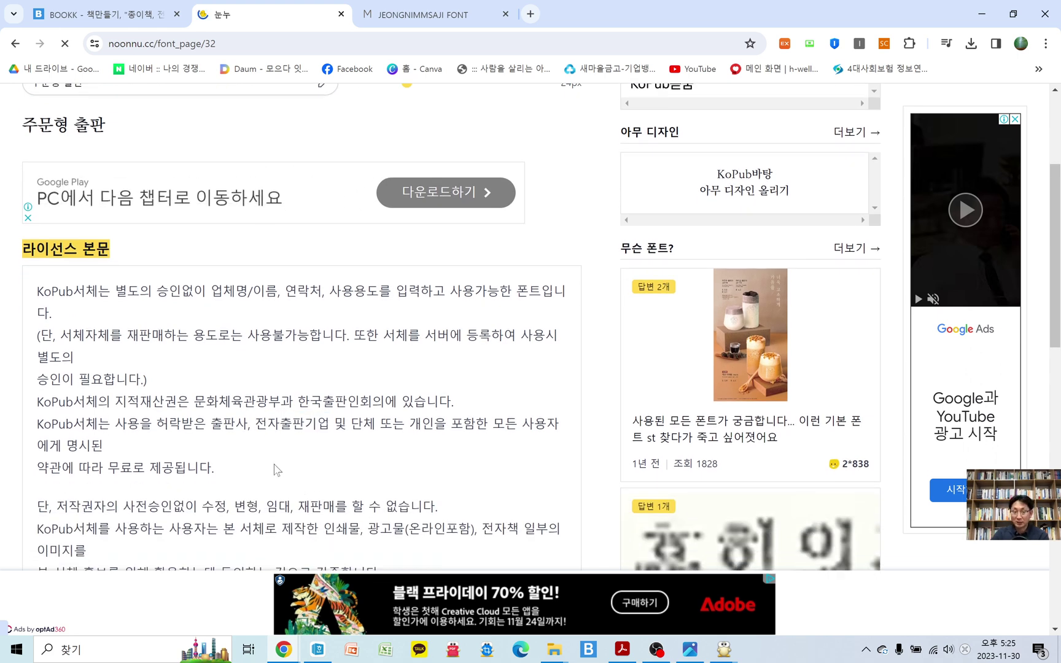
Step: Go to the KoPub바탕 download page on the 한국출판인회의 site and dismiss the advertisement pop-up
{"action": "scroll", "coordinate": [274, 470], "scroll_direction": "up", "scroll_amount": 4}
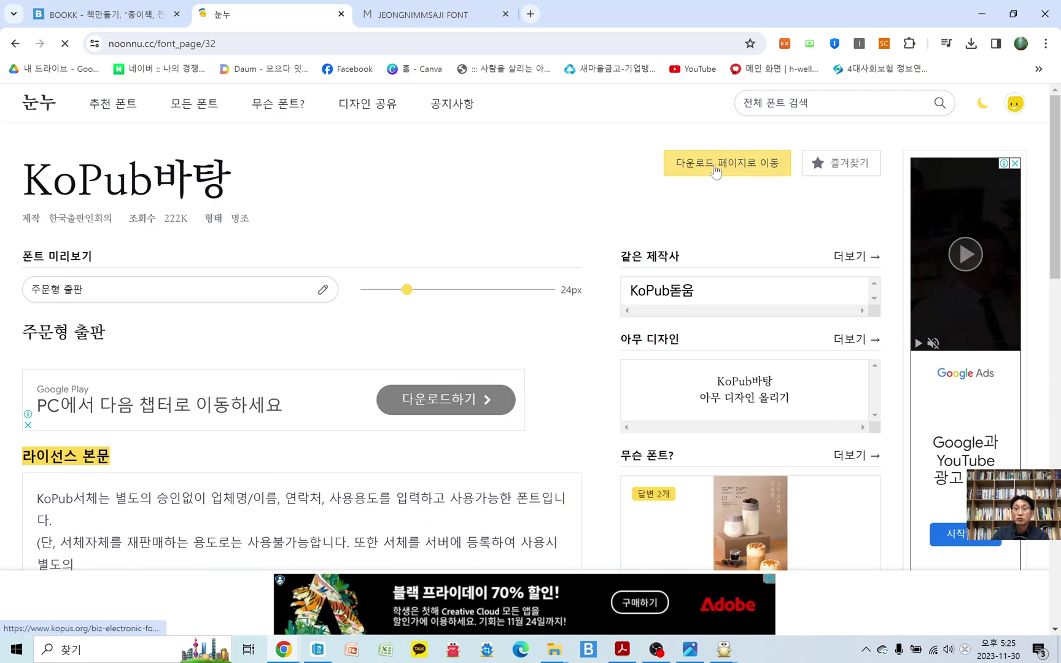
{"action": "left_click", "coordinate": [718, 166]}
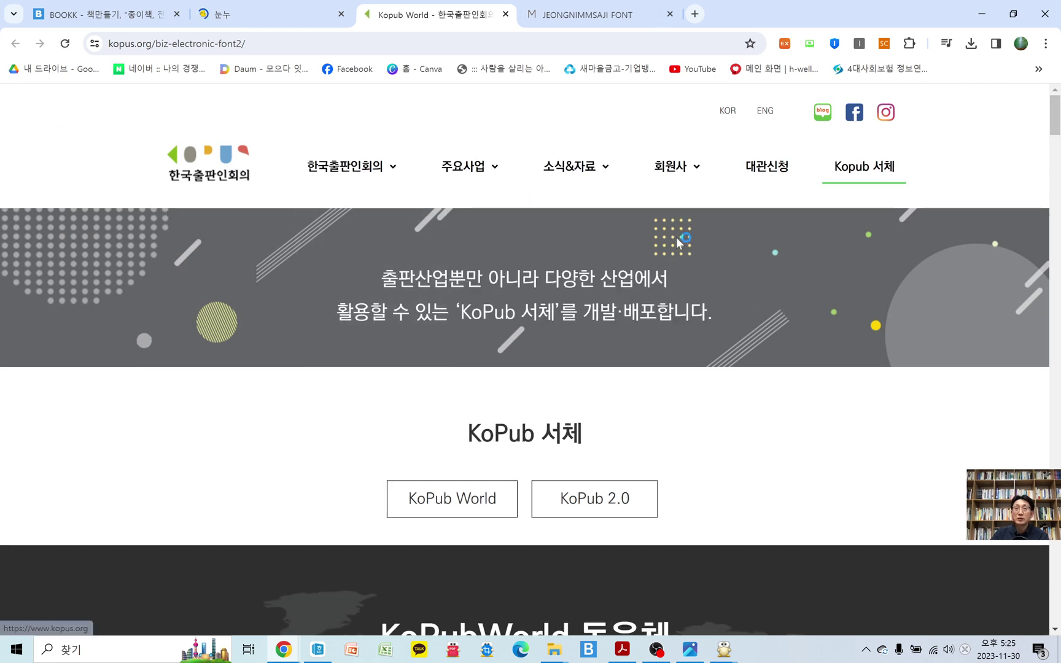
{"action": "scroll", "coordinate": [703, 356], "scroll_direction": "down", "scroll_amount": 1}
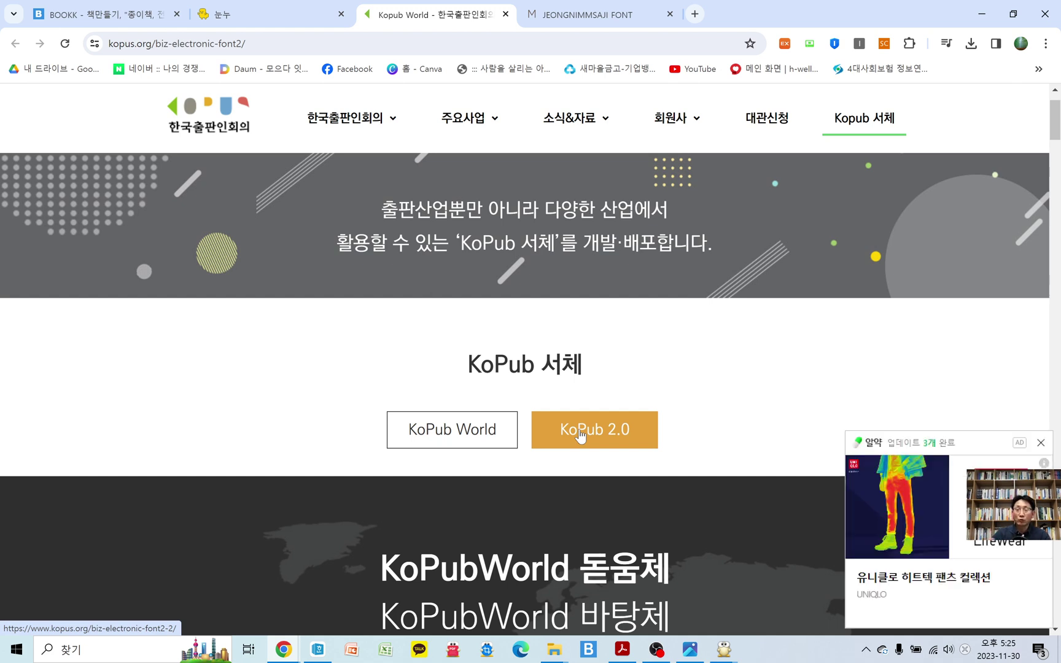
{"action": "left_click", "coordinate": [1042, 443]}
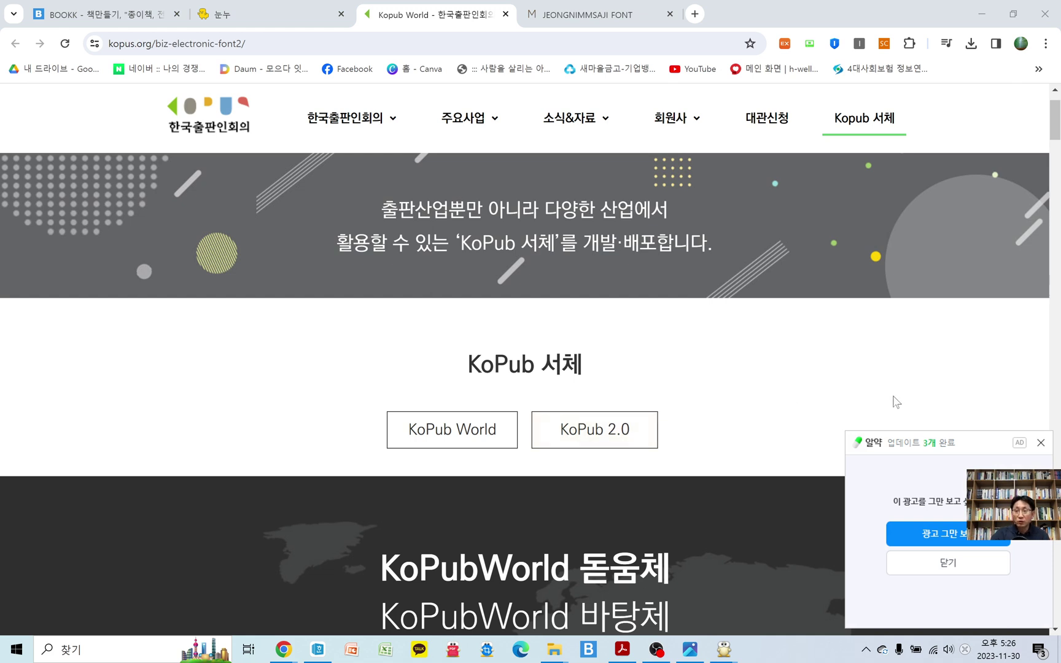
{"action": "left_click", "coordinate": [1042, 441]}
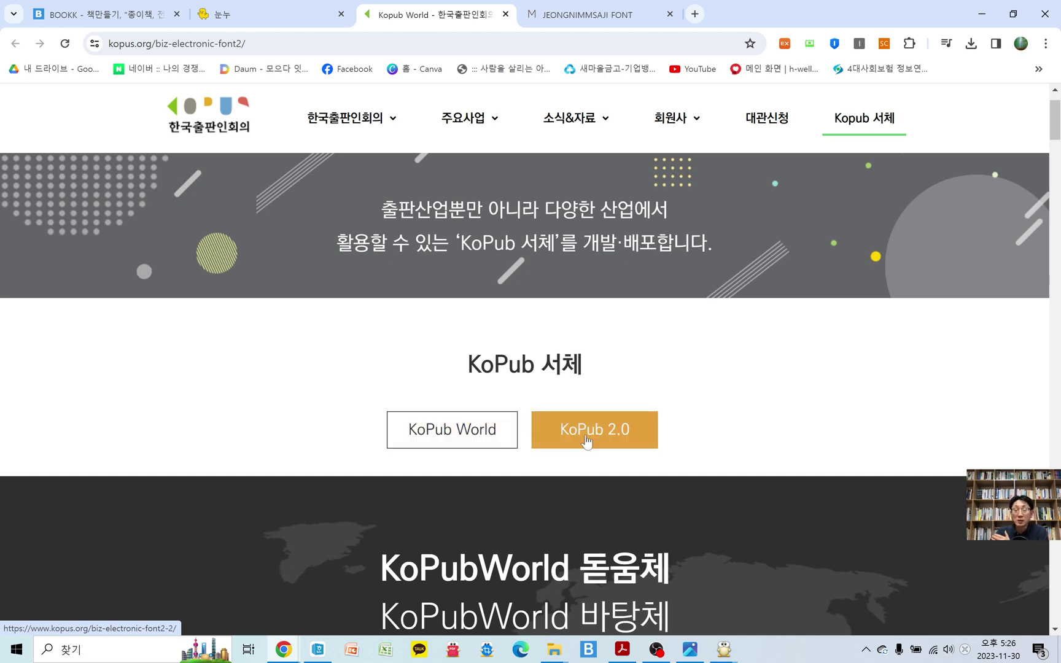
Step: Open the KoPub 2.0 page and download the TTF version of the combined KoPub font package
{"action": "left_click", "coordinate": [606, 428]}
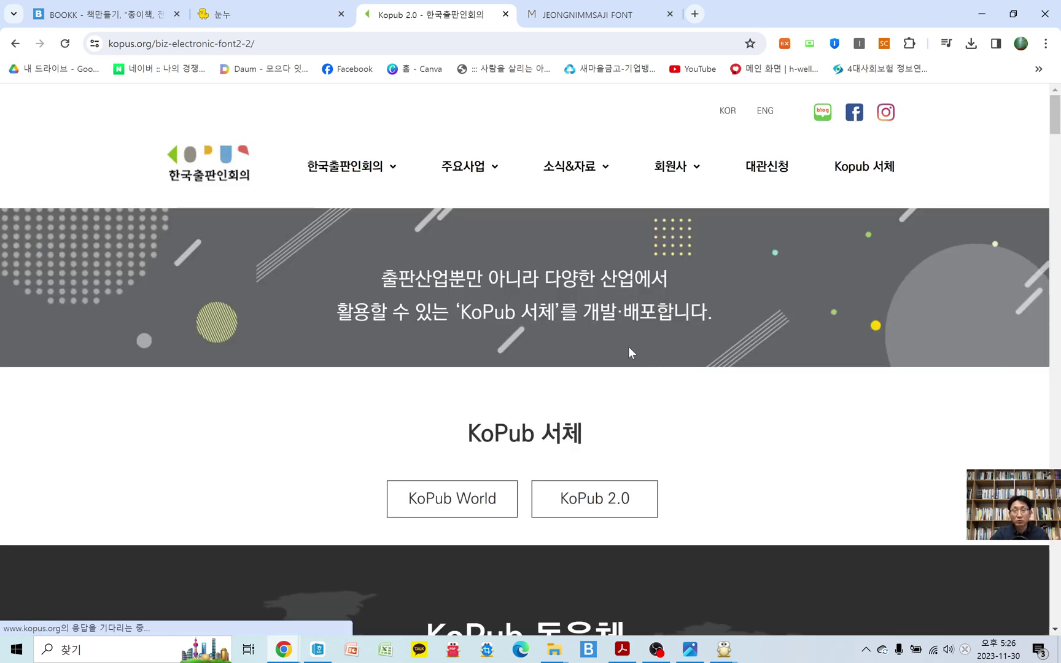
{"action": "scroll", "coordinate": [613, 381], "scroll_direction": "down", "scroll_amount": 10}
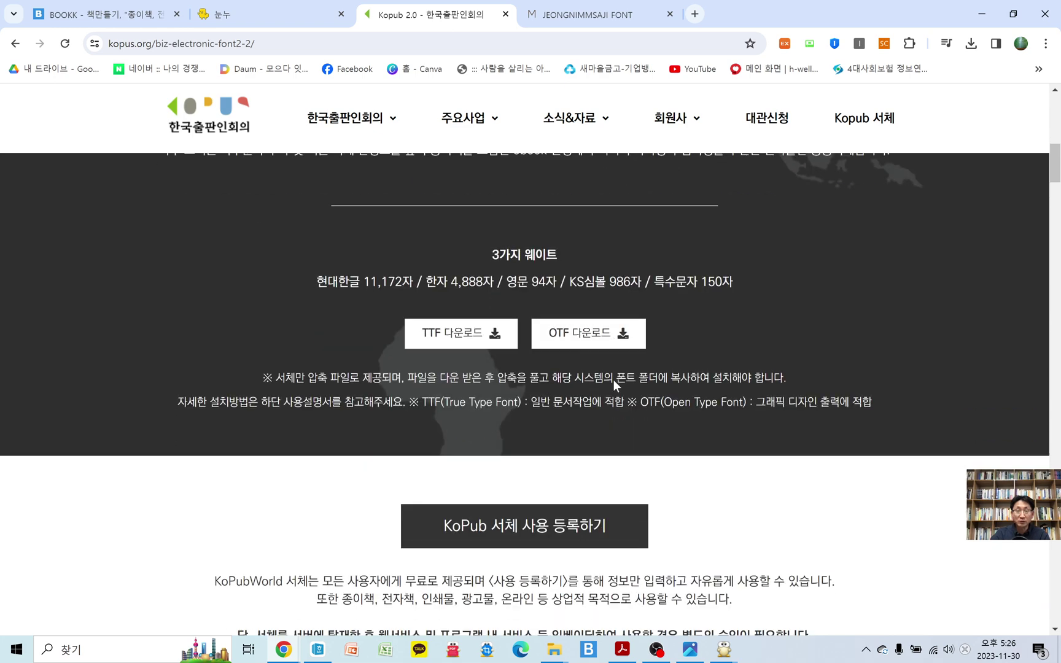
{"action": "scroll", "coordinate": [490, 332], "scroll_direction": "up", "scroll_amount": 2}
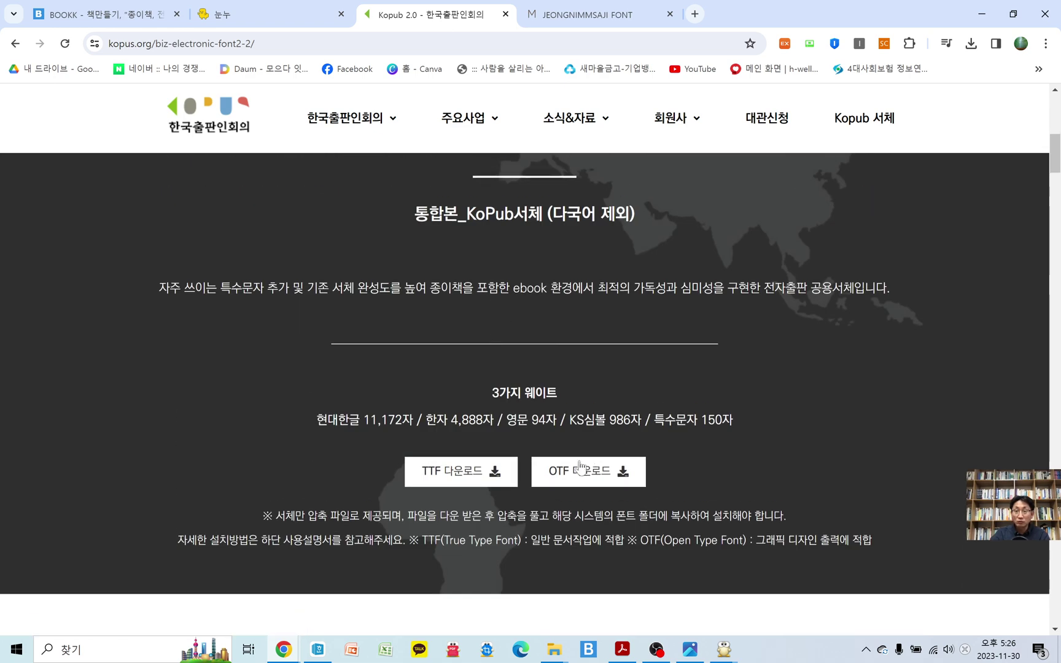
{"action": "left_click", "coordinate": [484, 478]}
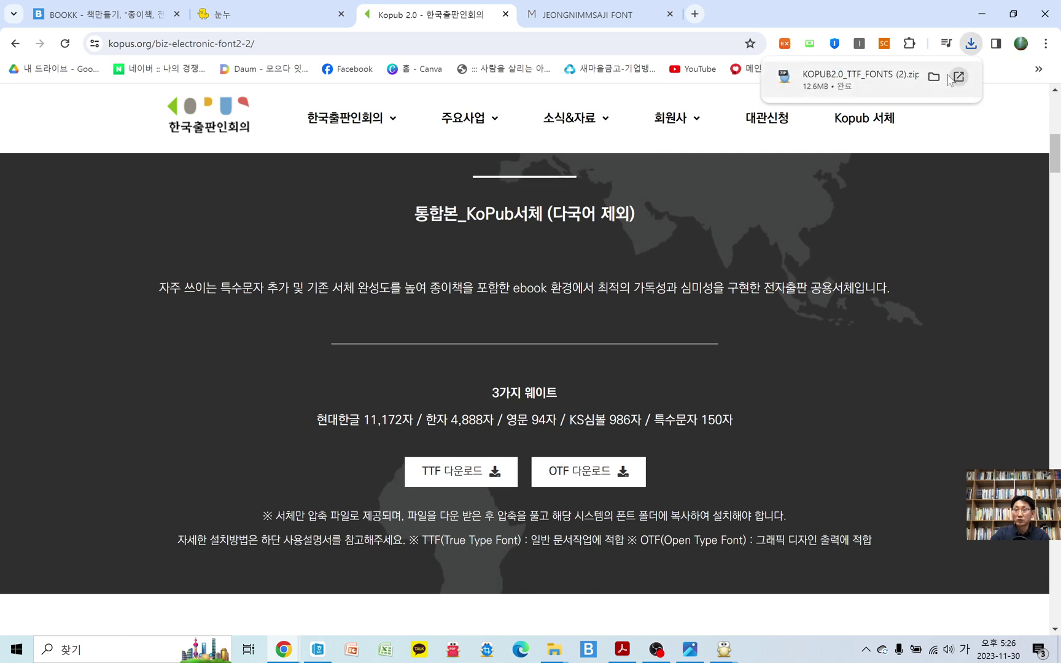
Step: Show the download in its folder, open the extracted KOPUB2.0_TTF_FONTS folder and copy all the KoPub Batang and Dotum font files
{"action": "left_click", "coordinate": [934, 77]}
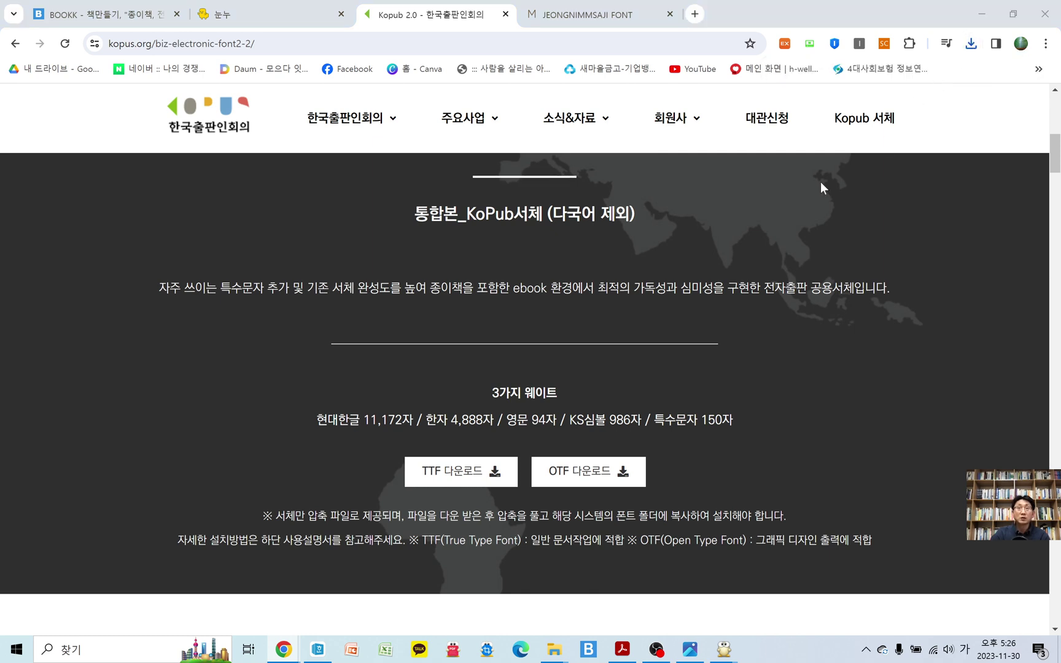
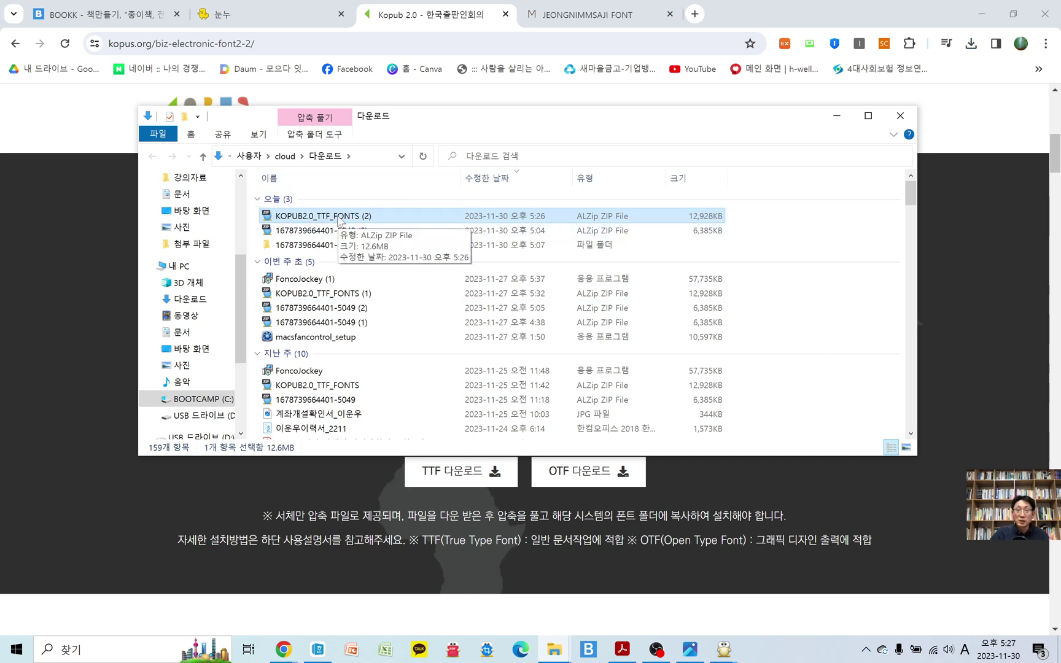
{"action": "scroll", "coordinate": [340, 220], "scroll_direction": "down", "scroll_amount": 3}
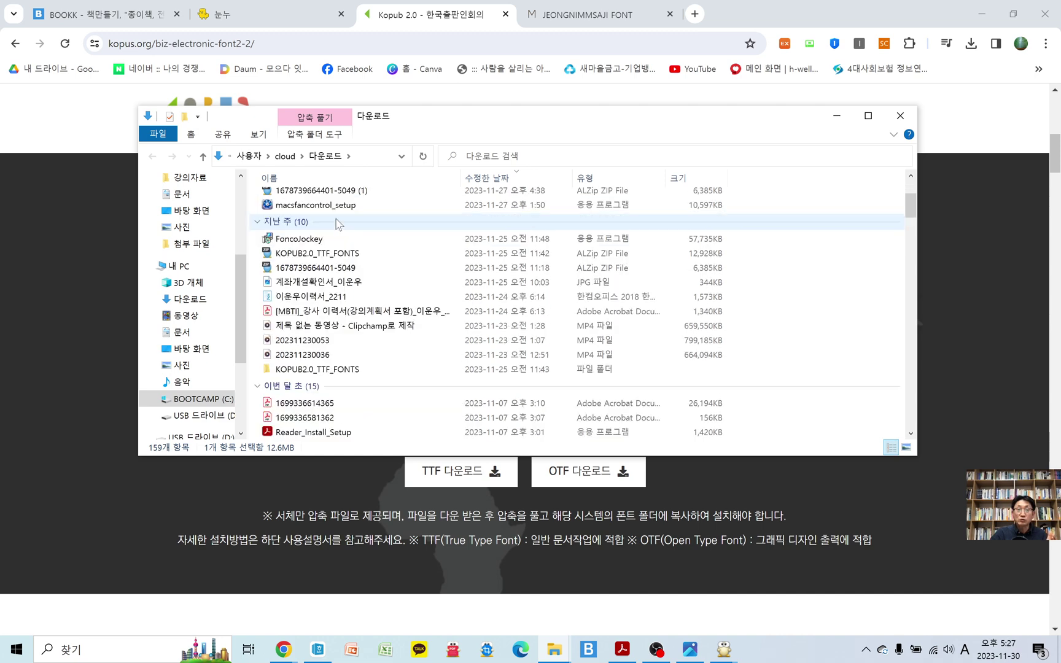
{"action": "double_click", "coordinate": [320, 370]}
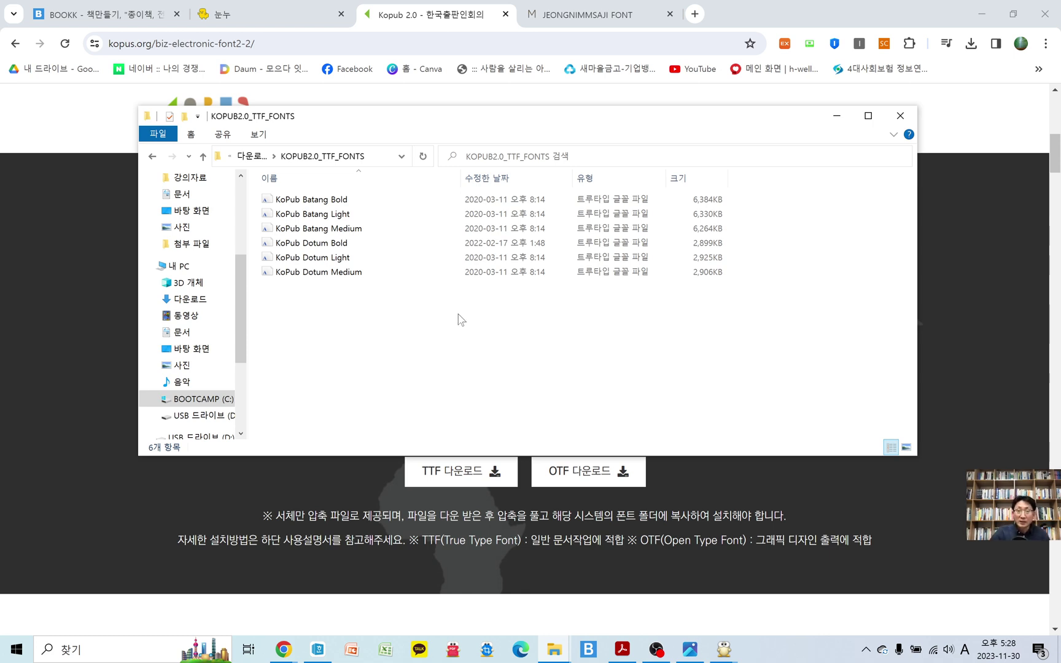
{"action": "left_click_drag", "start_coordinate": [731, 336], "coordinate": [315, 194]}
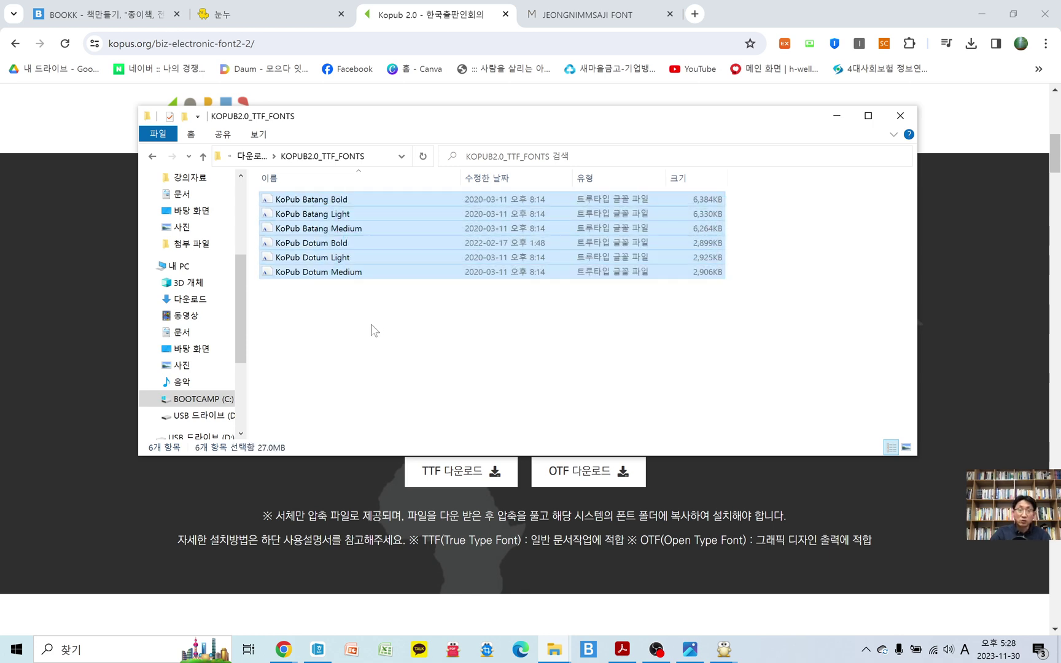
{"action": "left_click", "coordinate": [374, 330]}
{"action": "key", "text": "ctrl+a"}
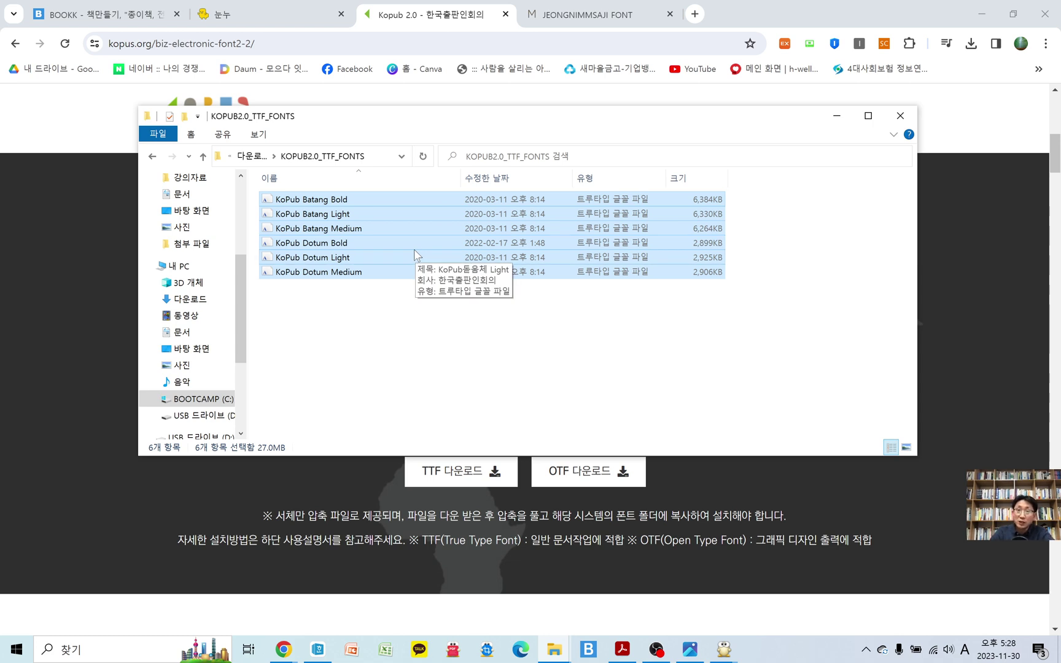
{"action": "right_click", "coordinate": [402, 202]}
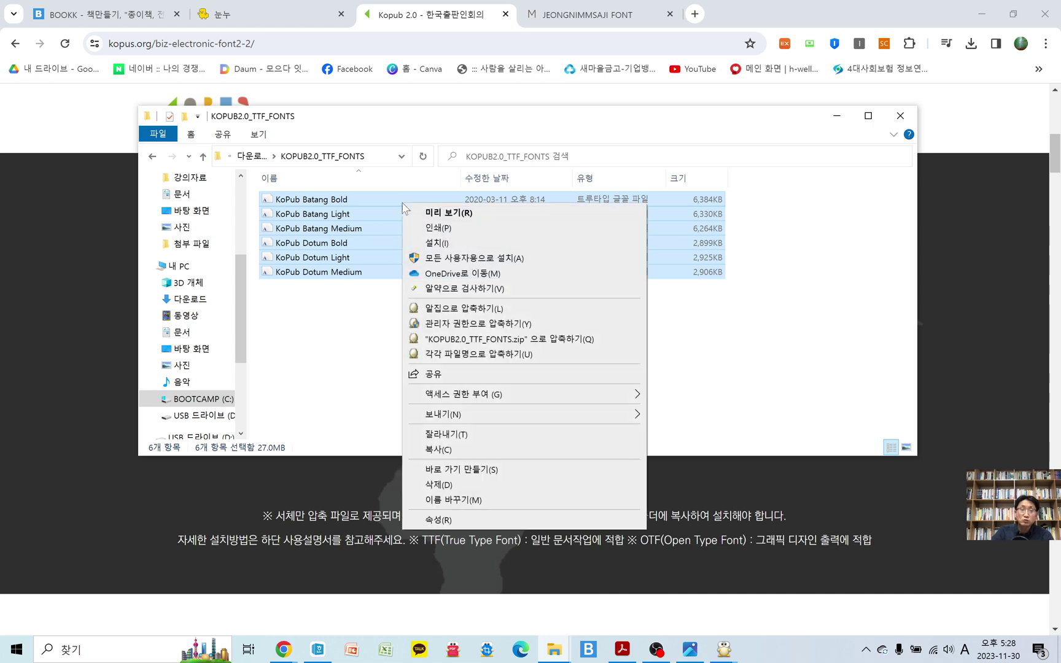
{"action": "left_click", "coordinate": [443, 451]}
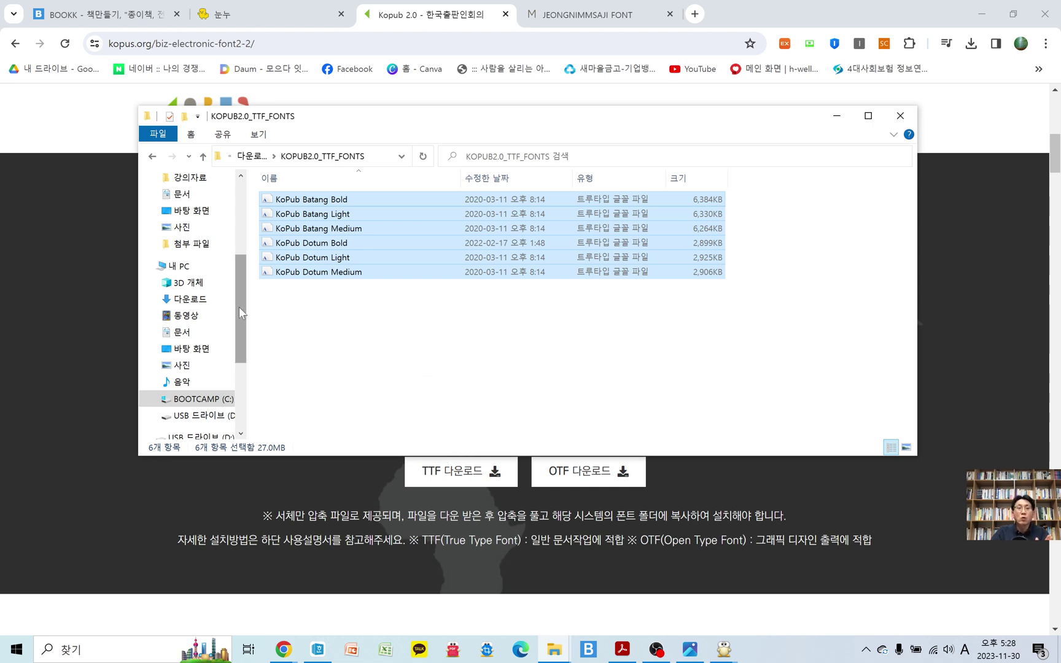
Step: Open the Fonts folder inside Windows on the BOOTCAMP (C:) drive and maximize its window
{"action": "left_click_drag", "start_coordinate": [240, 303], "coordinate": [231, 222]}
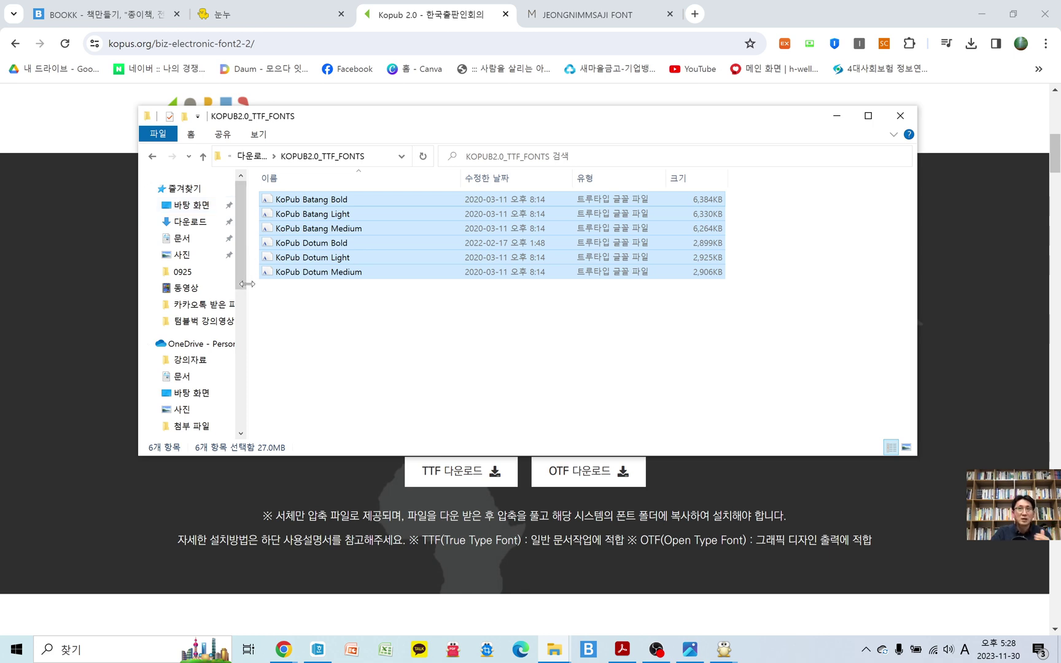
{"action": "left_click_drag", "start_coordinate": [242, 284], "coordinate": [238, 384]}
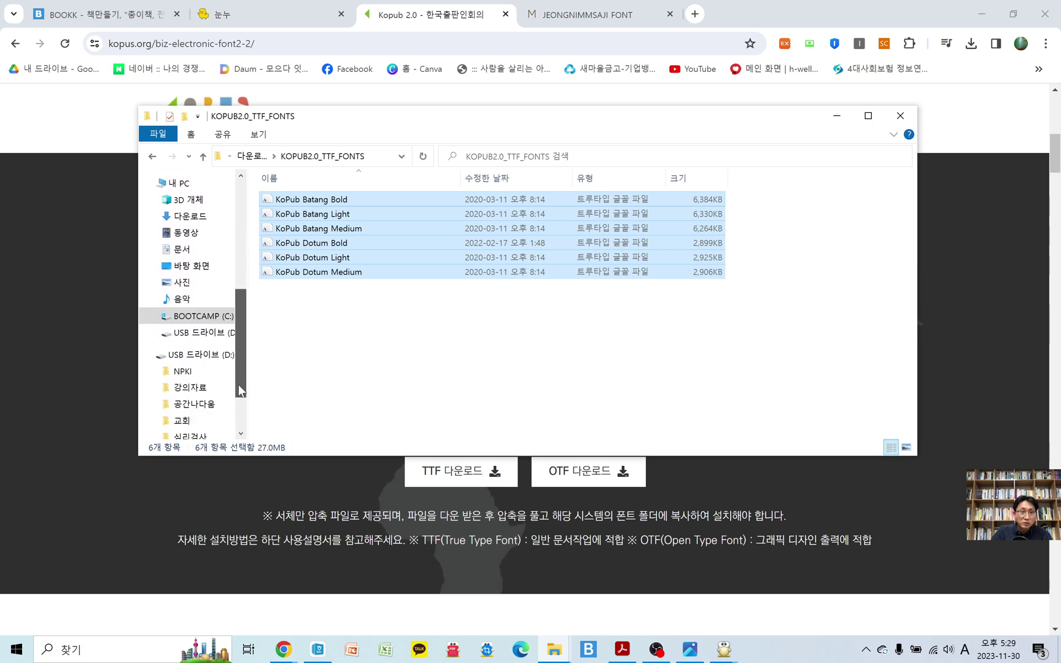
{"action": "left_click", "coordinate": [213, 316]}
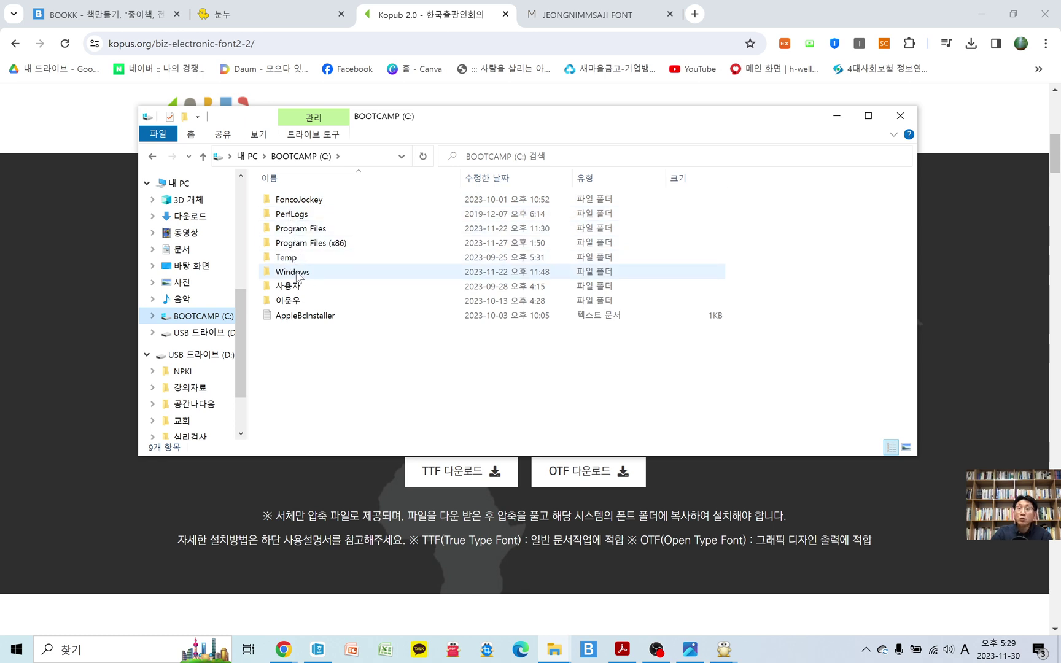
{"action": "double_click", "coordinate": [320, 273]}
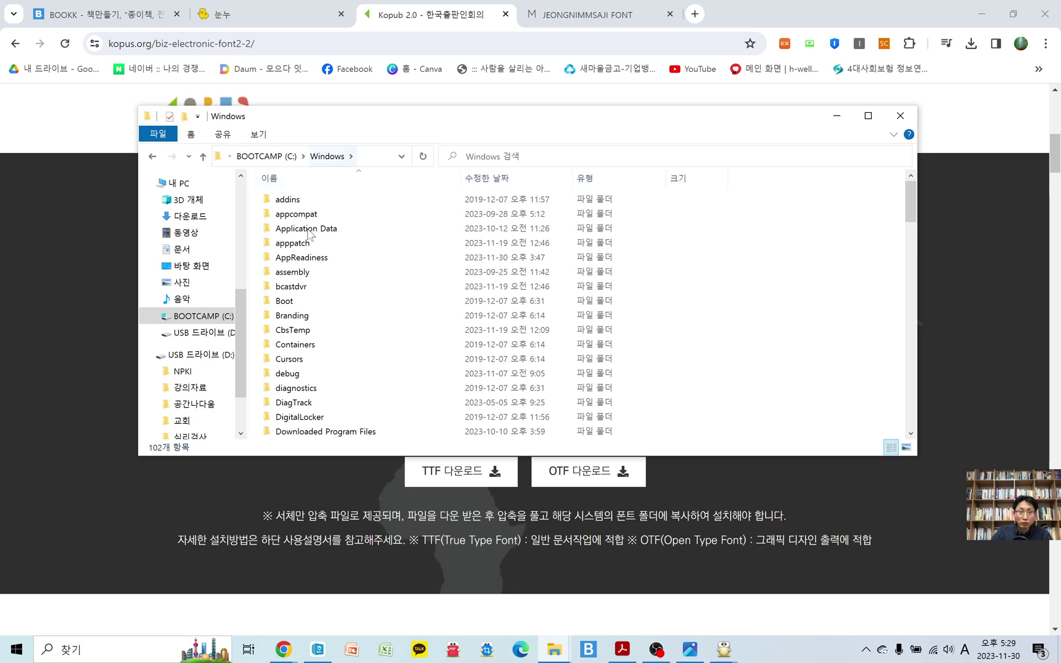
{"action": "scroll", "coordinate": [302, 234], "scroll_direction": "down", "scroll_amount": 3}
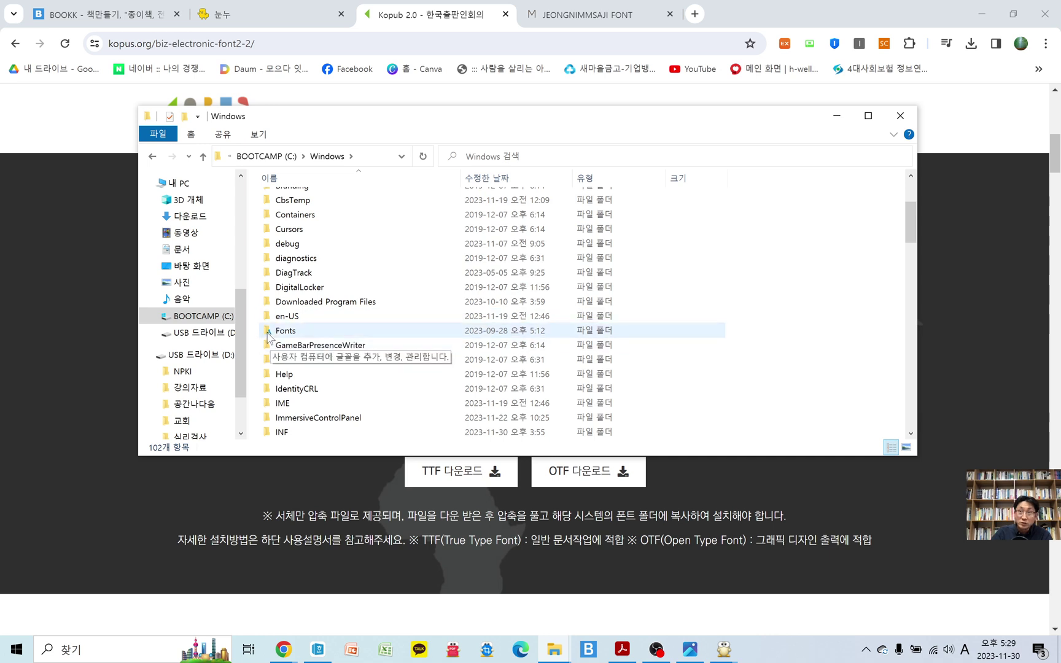
{"action": "double_click", "coordinate": [299, 335]}
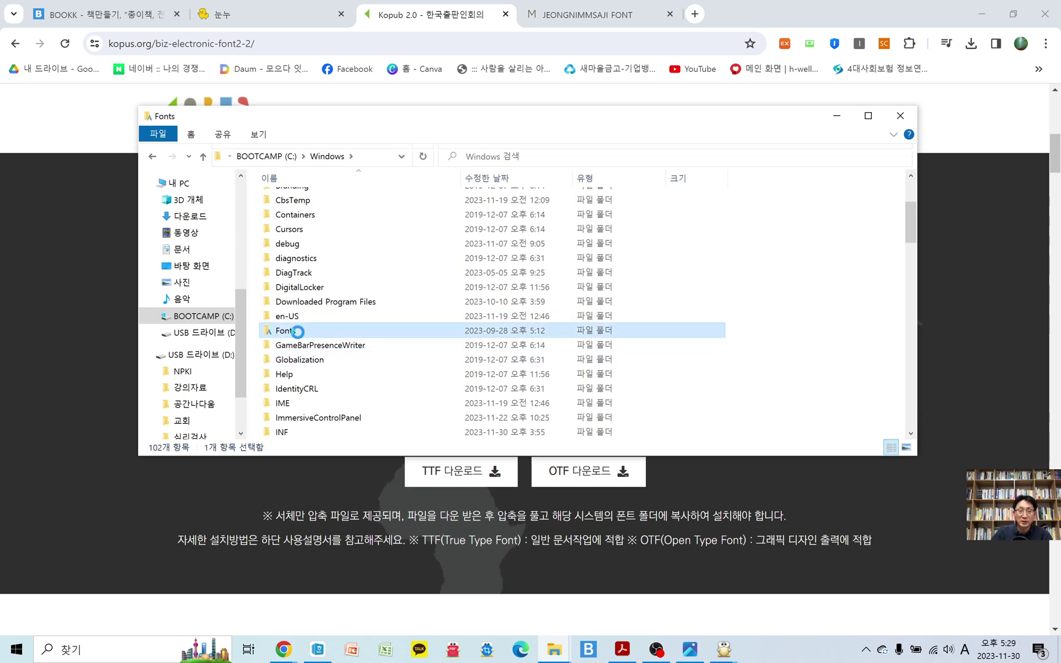
{"action": "left_click", "coordinate": [866, 114]}
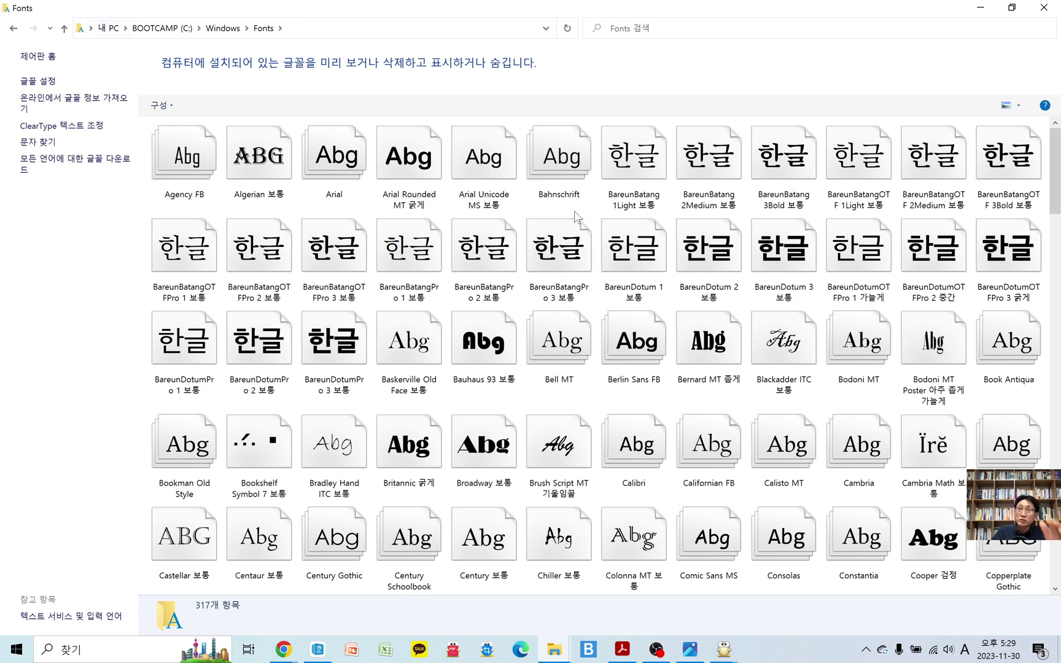
Step: Paste the copied KoPub fonts into the Fonts folder, replacing the already installed versions for all items
{"action": "key", "text": "ctrl+v"}
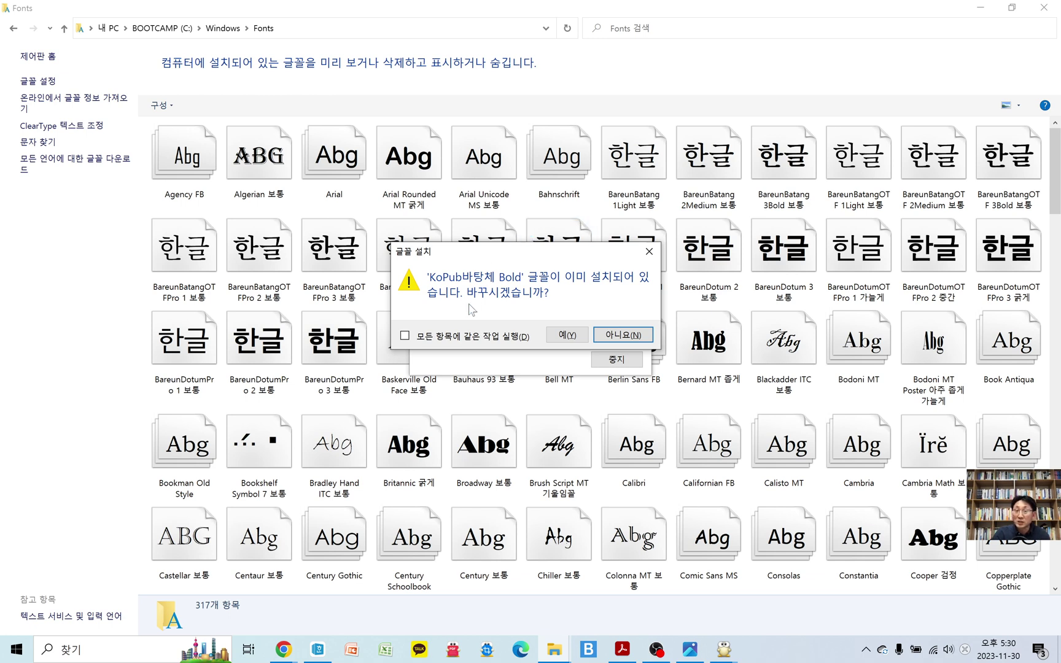
{"action": "left_click", "coordinate": [405, 335]}
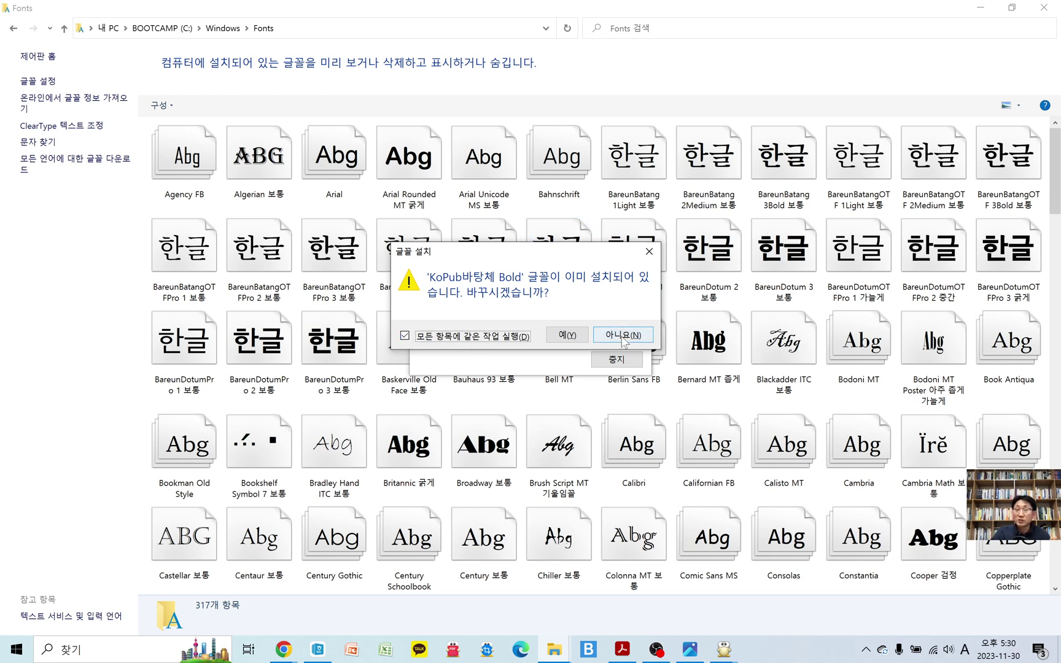
{"action": "left_click", "coordinate": [568, 334]}
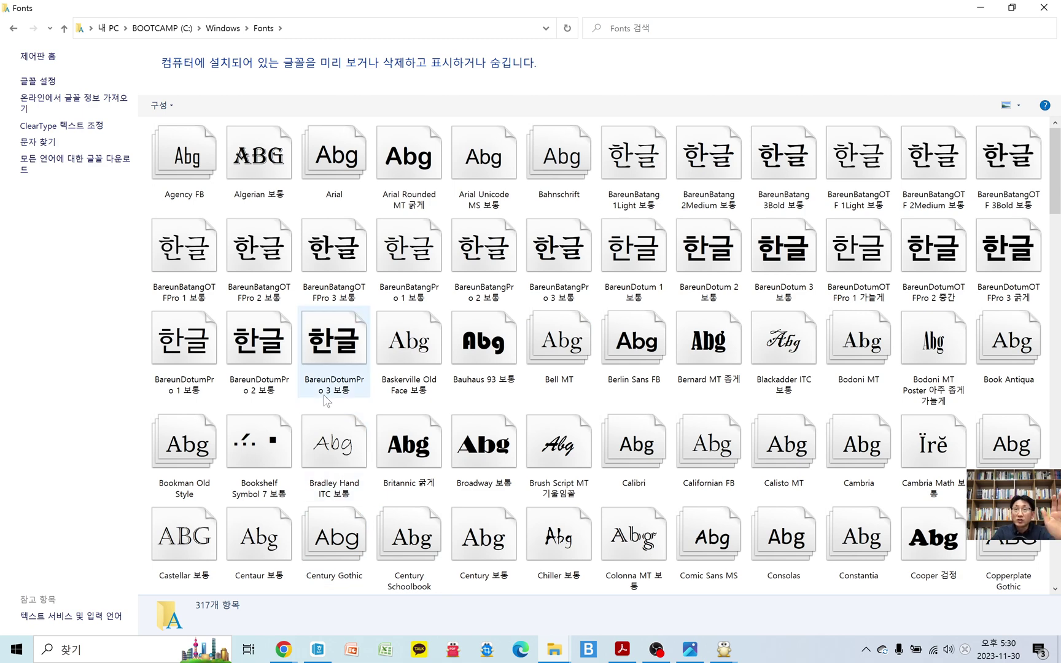
Step: Switch to the manuscript in 한글, close its print preview and open the list of available fonts to look for the KoPub fonts
{"action": "left_click", "coordinate": [317, 651]}
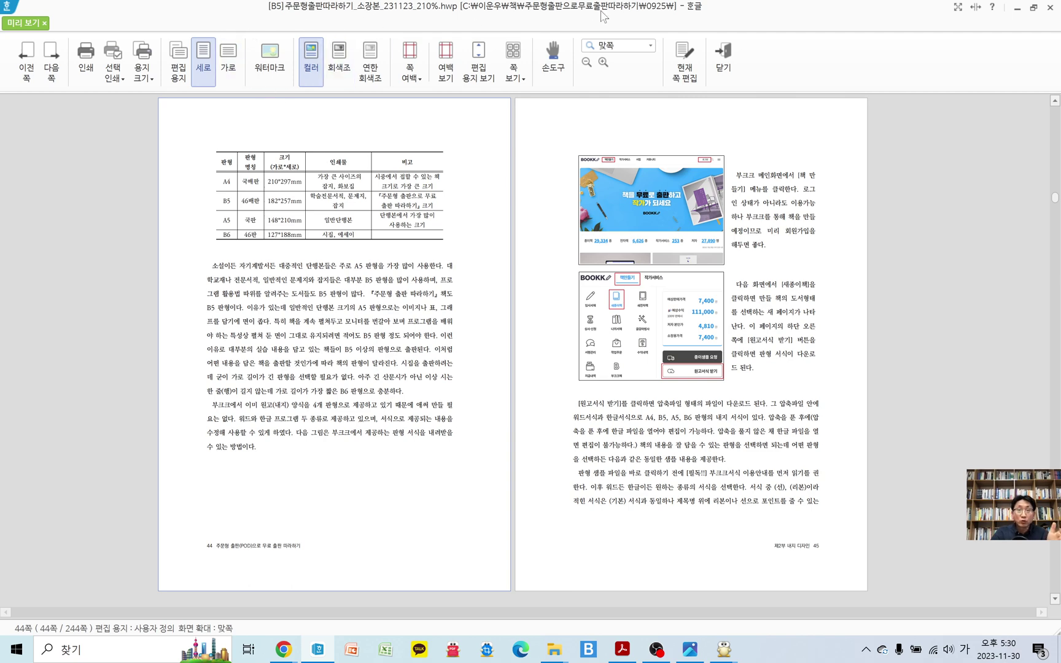
{"action": "left_click", "coordinate": [723, 55]}
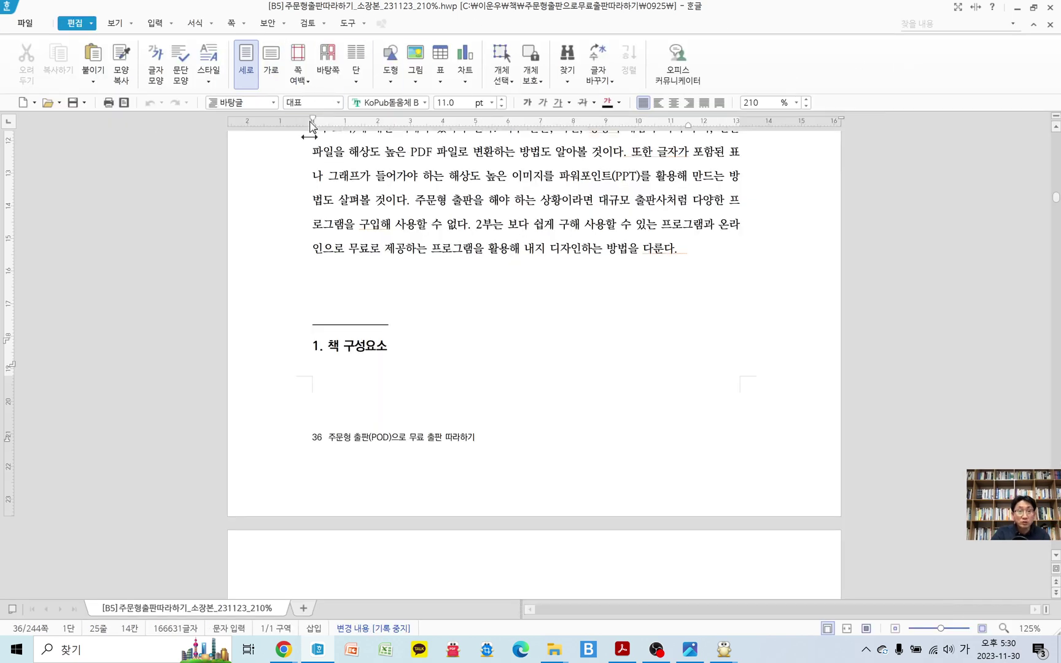
{"action": "left_click", "coordinate": [425, 103]}
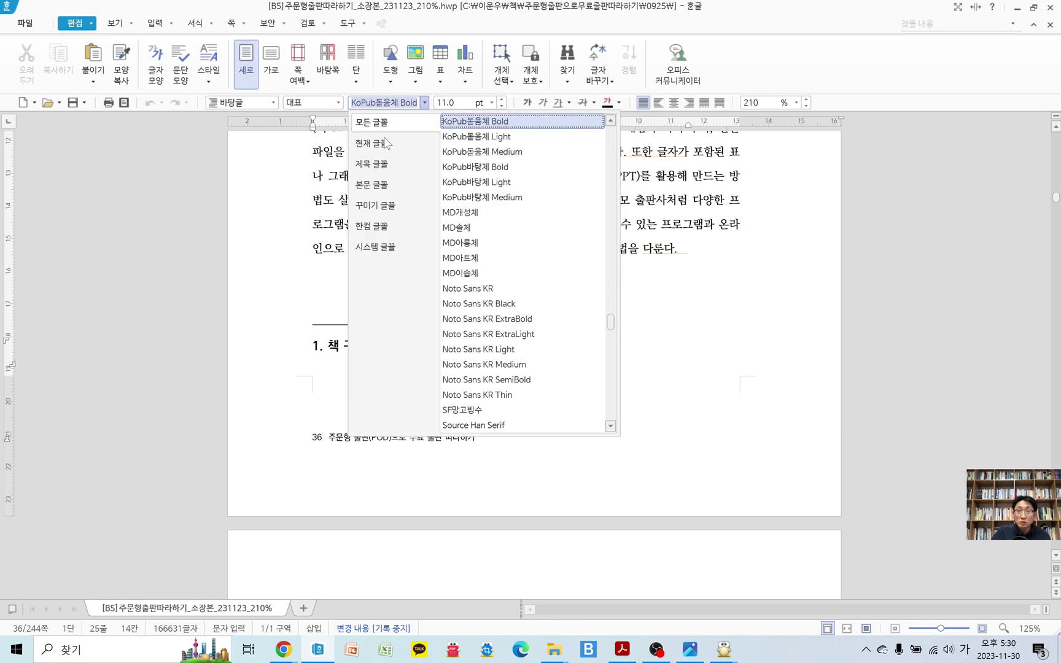
Step: Close the font list, place the cursor in the body paragraph above "1. 책 구성요소" and close the manuscript
{"action": "left_click", "coordinate": [628, 184]}
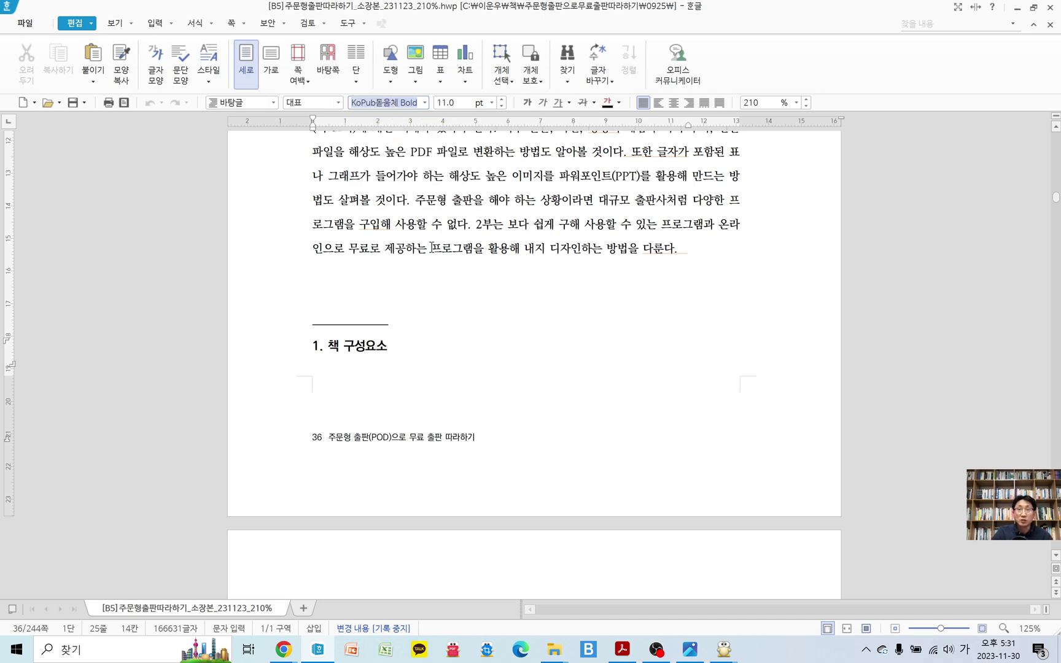
{"action": "left_click", "coordinate": [429, 215]}
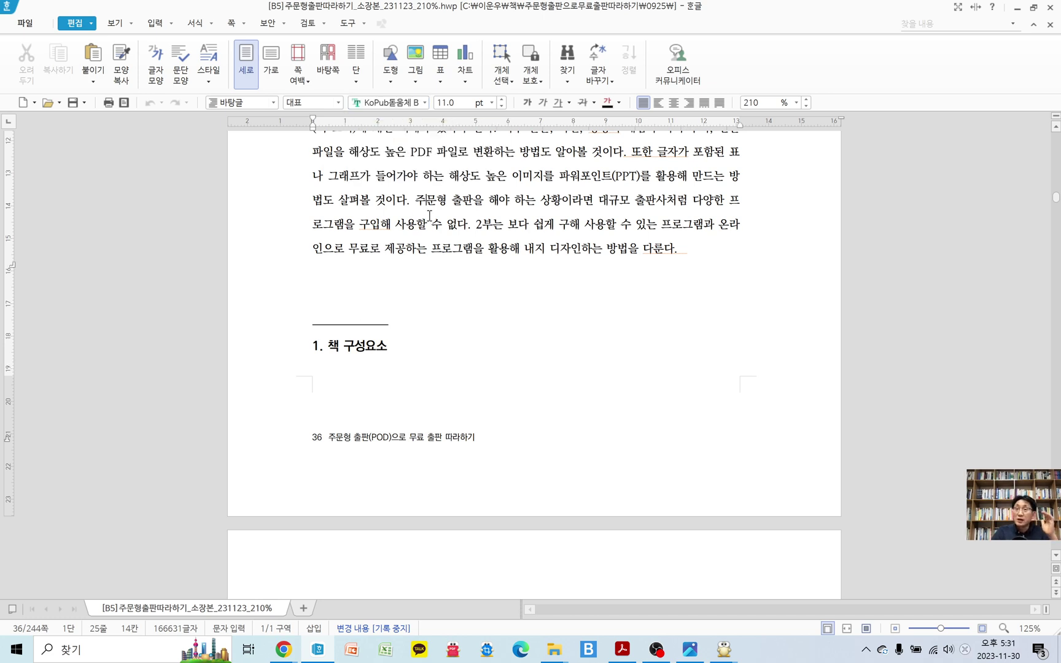
{"action": "left_click", "coordinate": [429, 215]}
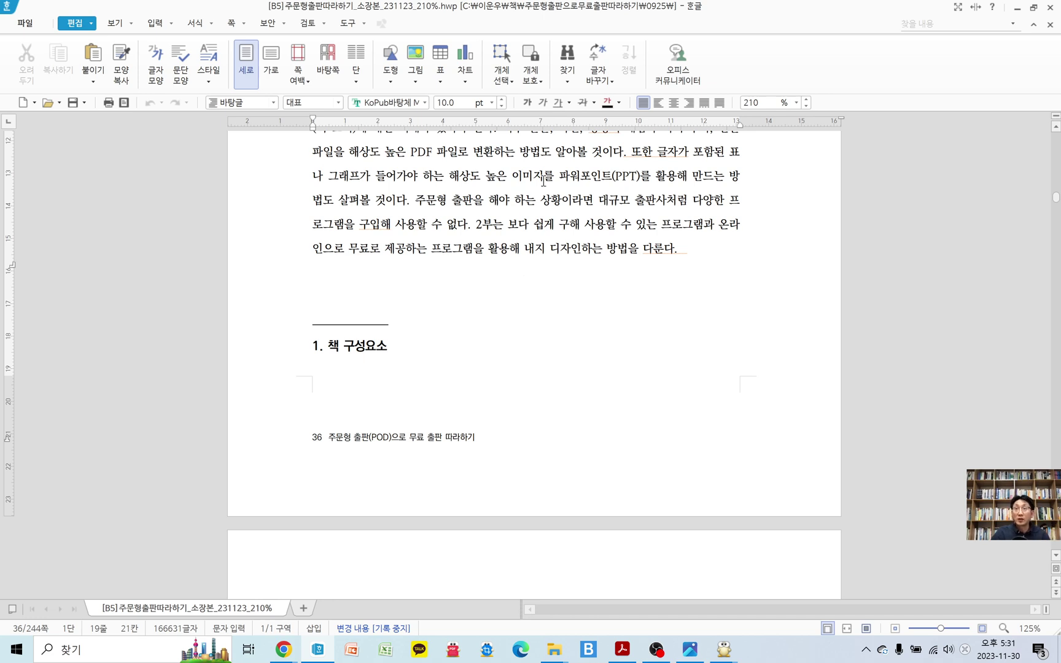
{"action": "left_click", "coordinate": [1050, 9]}
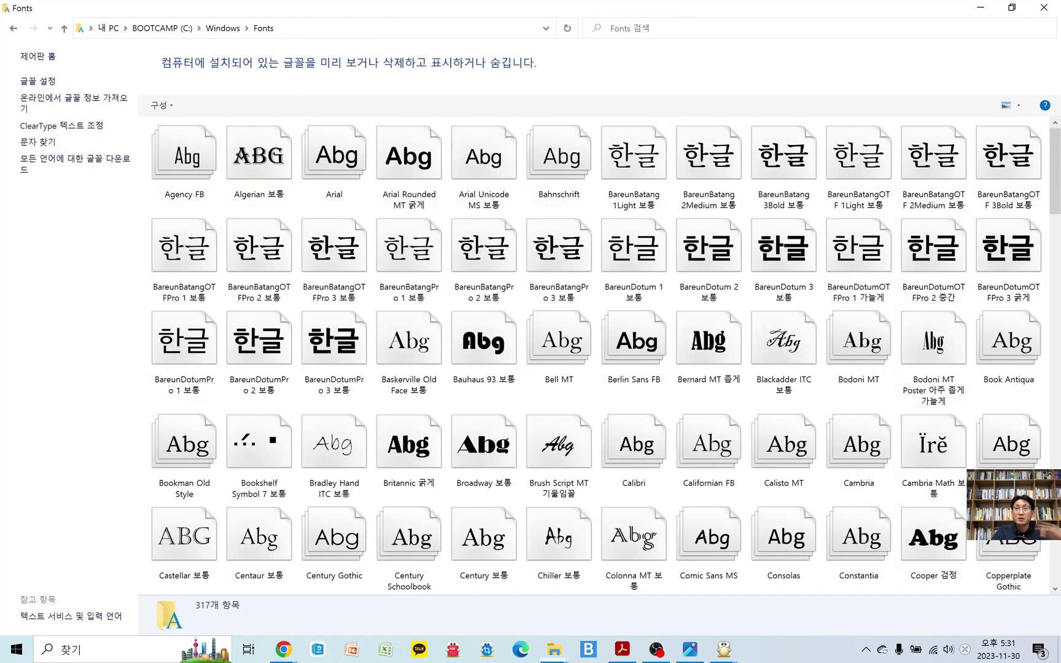
Step: Minimize the Fonts folder and reopen the manuscript [B5]주문형출판따라하기_소장본_231123_210% from the 0925 folder
{"action": "left_click", "coordinate": [981, 8]}
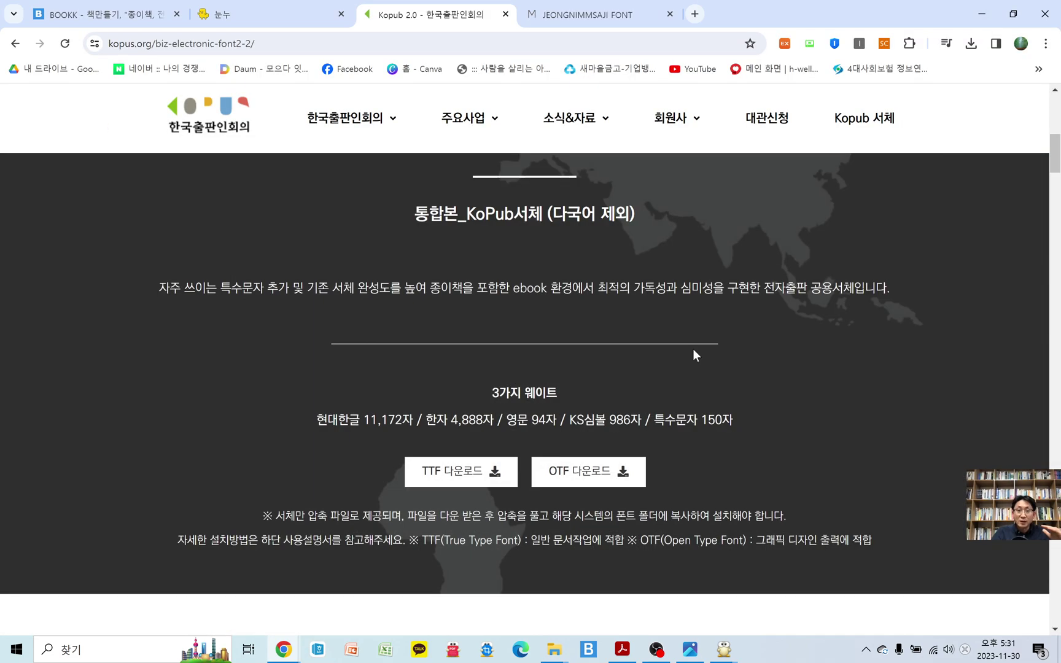
{"action": "mouse_move", "coordinate": [554, 649]}
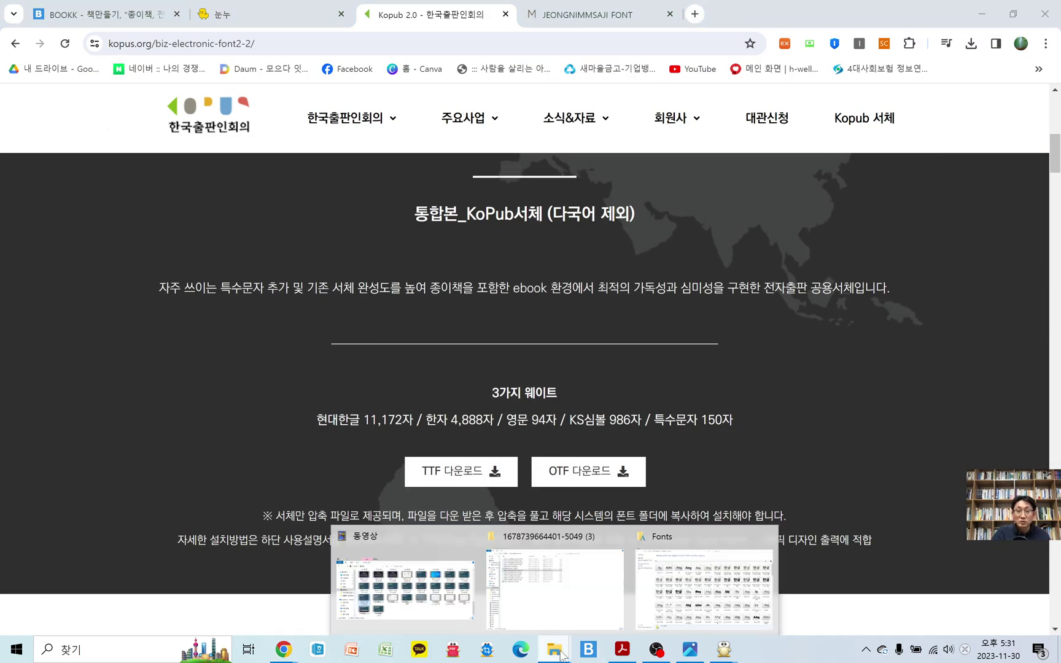
{"action": "left_click", "coordinate": [416, 580]}
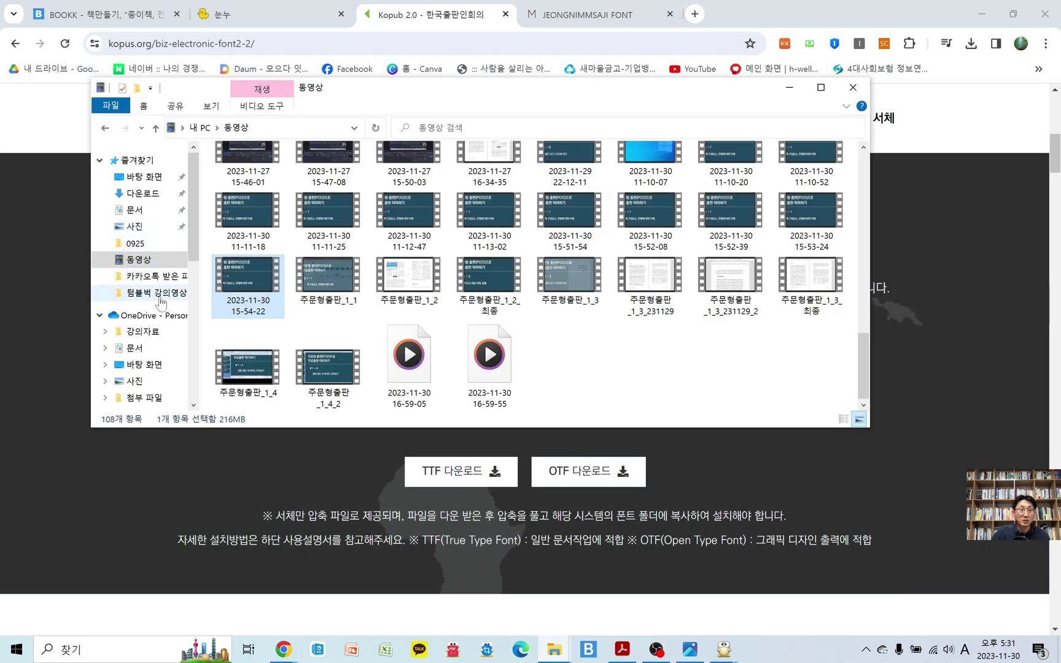
{"action": "left_click", "coordinate": [158, 243]}
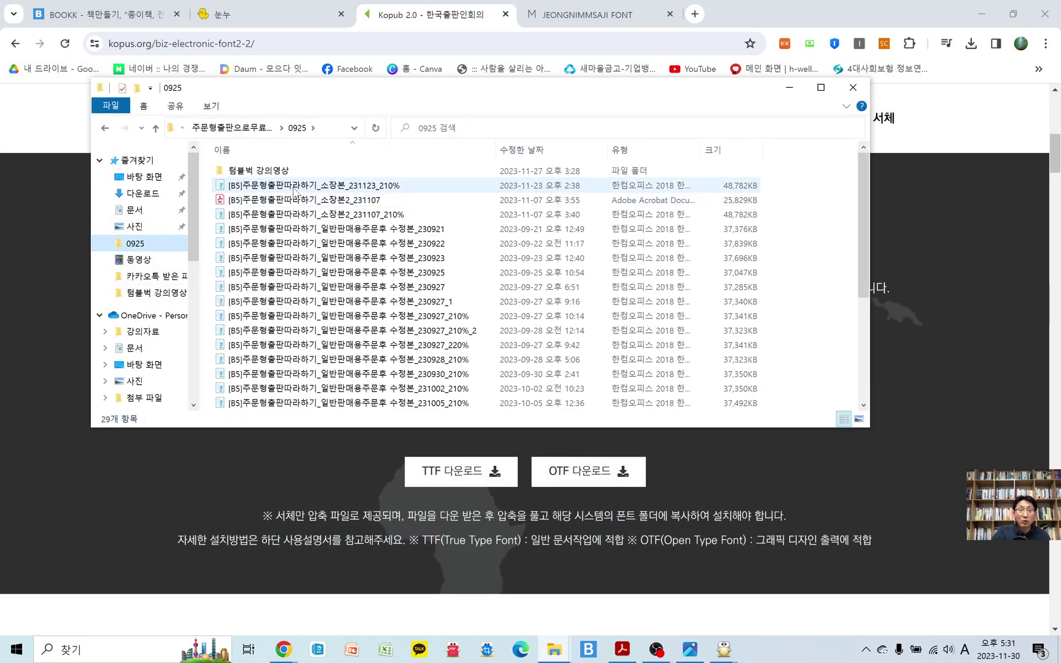
{"action": "double_click", "coordinate": [295, 185]}
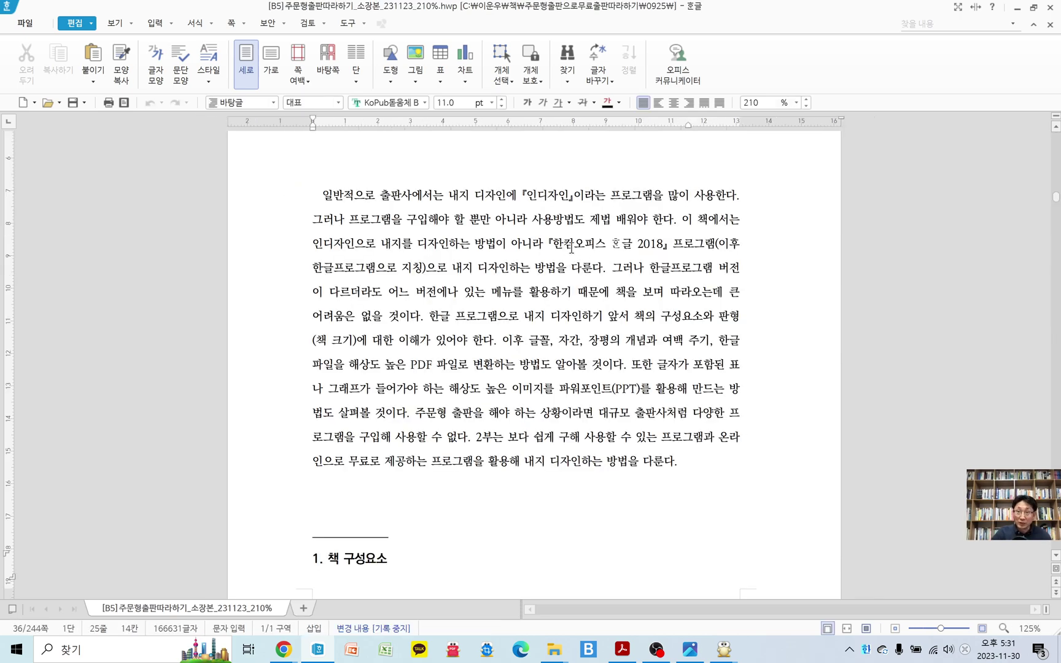
Step: Minimize the manuscript, the 0925 folder and the browser to return to the book's PDF in Acrobat
{"action": "left_click", "coordinate": [1017, 8]}
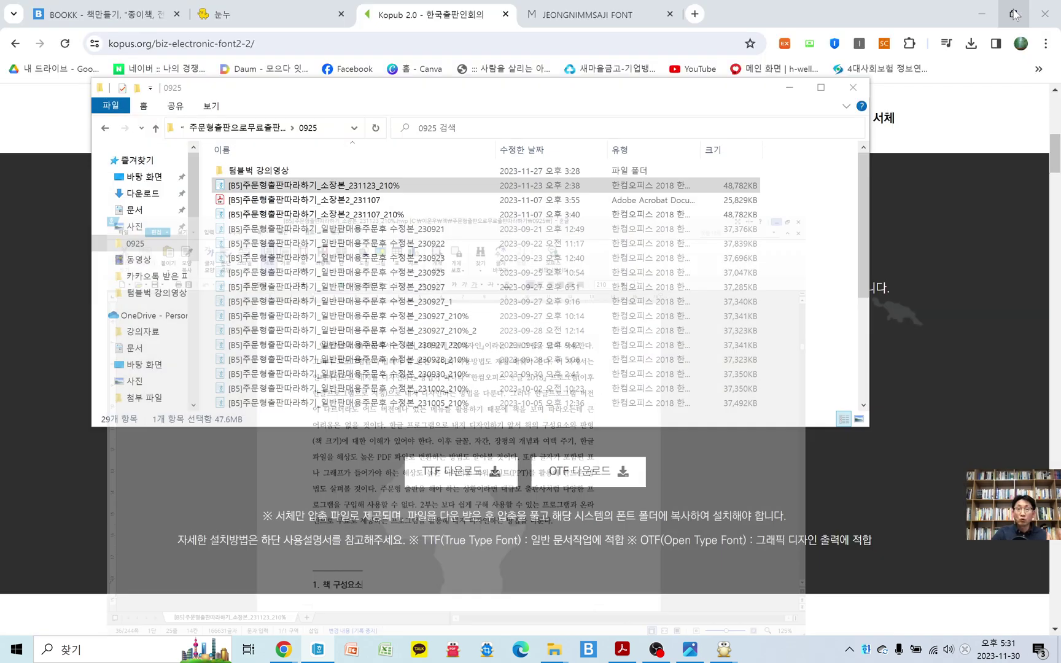
{"action": "left_click", "coordinate": [790, 89]}
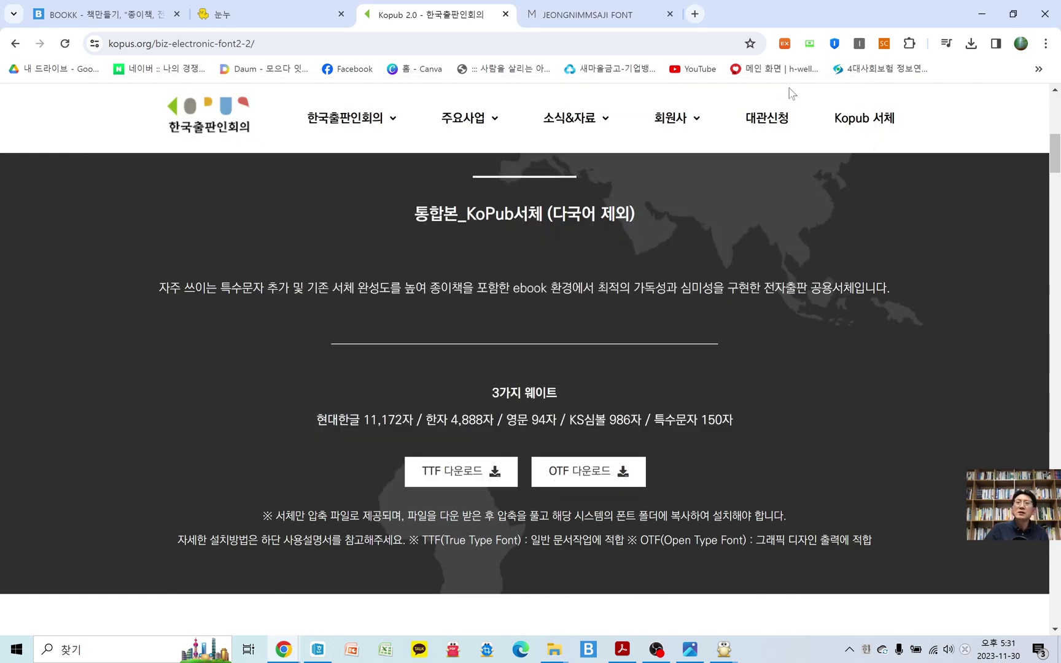
{"action": "left_click", "coordinate": [982, 13]}
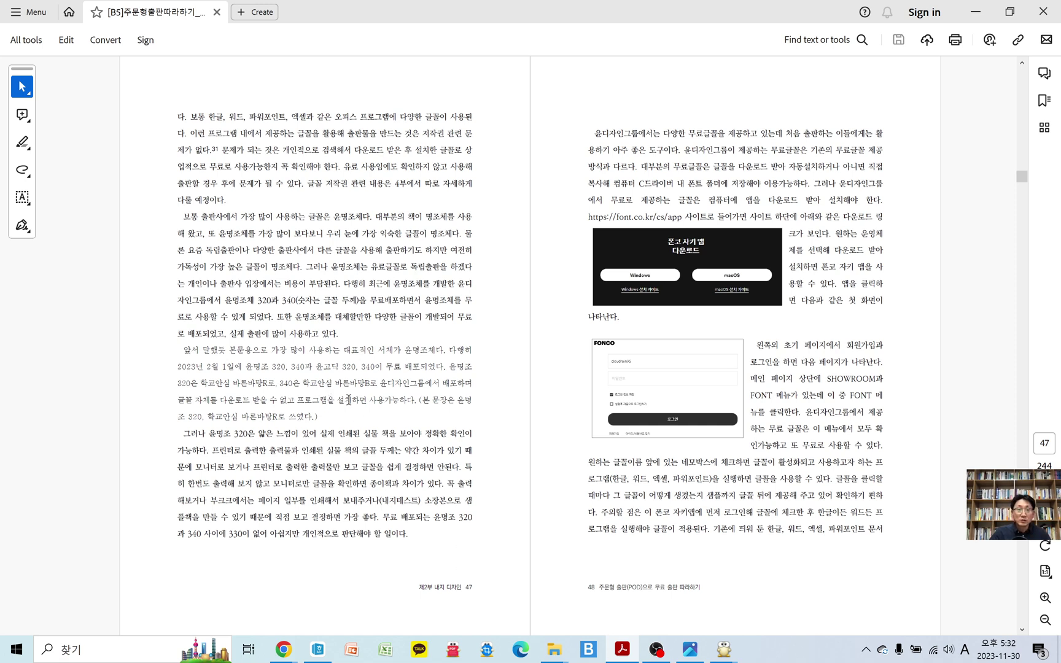
Step: Examine the passage on the free 윤명조체 320 and 340 fonts and the sample paragraph below it on page 47
{"action": "left_click_drag", "start_coordinate": [224, 299], "coordinate": [276, 302]}
{"action": "left_click", "coordinate": [287, 302]}
{"action": "double_click", "coordinate": [287, 302]}
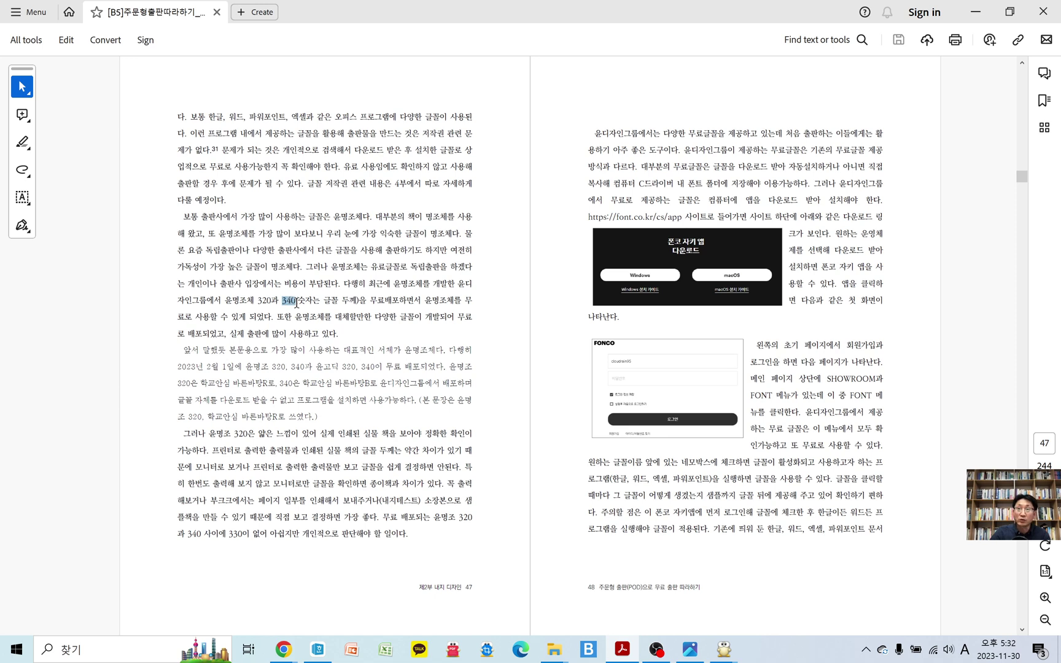
{"action": "left_click", "coordinate": [251, 332]}
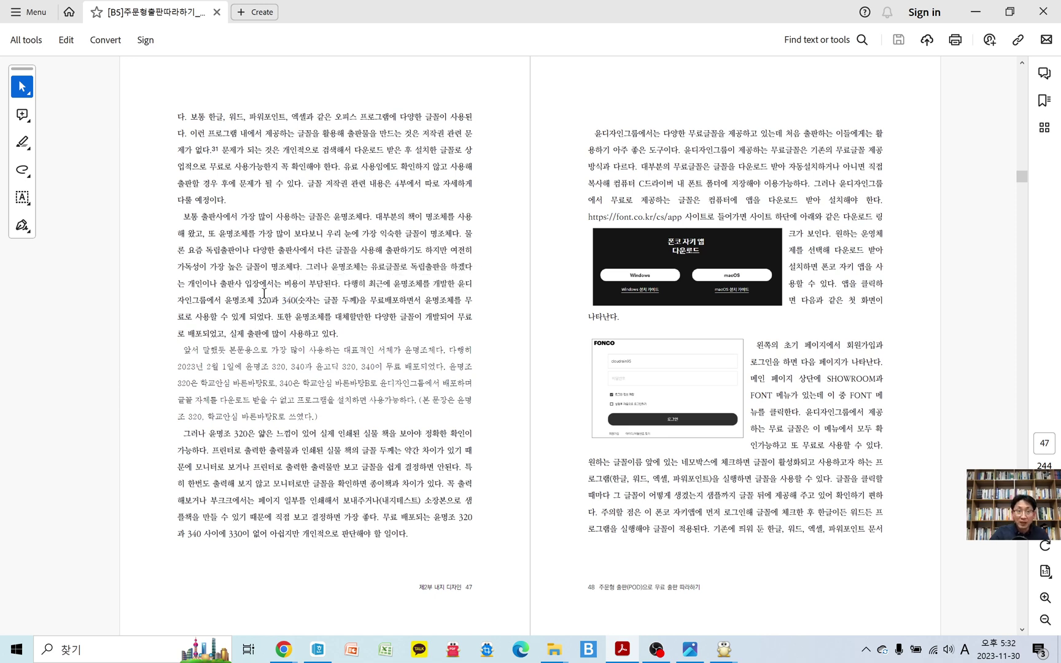
{"action": "left_click_drag", "start_coordinate": [260, 300], "coordinate": [270, 300]}
{"action": "left_click", "coordinate": [270, 300]}
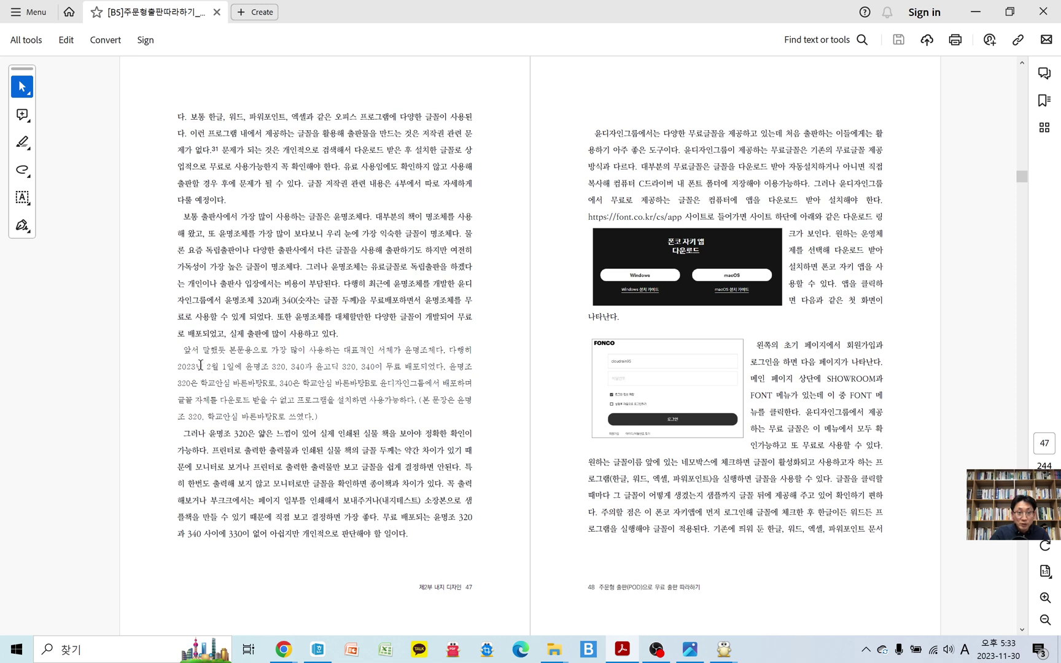
{"action": "left_click_drag", "start_coordinate": [183, 349], "coordinate": [320, 417]}
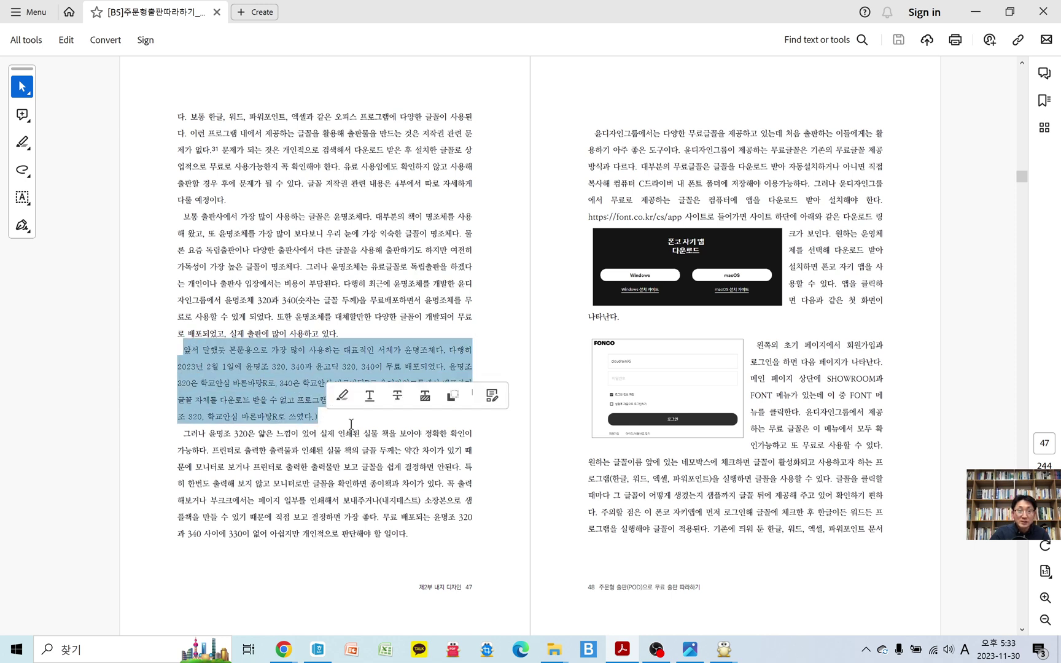
{"action": "left_click", "coordinate": [345, 423]}
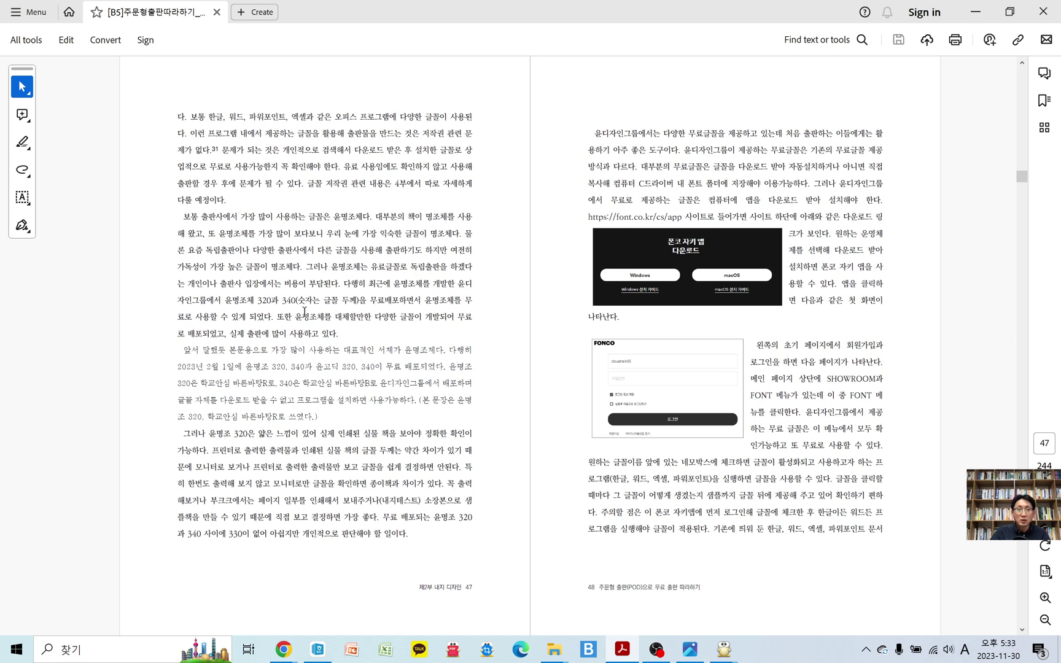
{"action": "left_click_drag", "start_coordinate": [282, 302], "coordinate": [299, 303]}
{"action": "left_click", "coordinate": [318, 414]}
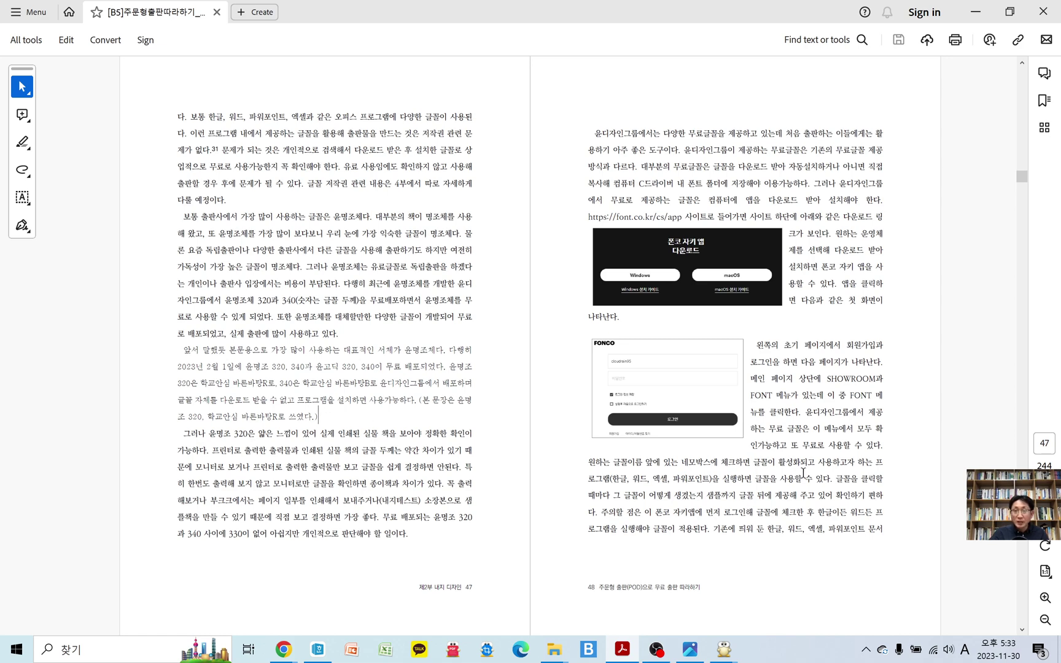
Step: Examine the 제주명조 sample text and the 열린명조 paragraph on page 49
{"action": "scroll", "coordinate": [792, 465], "scroll_direction": "down", "scroll_amount": 2}
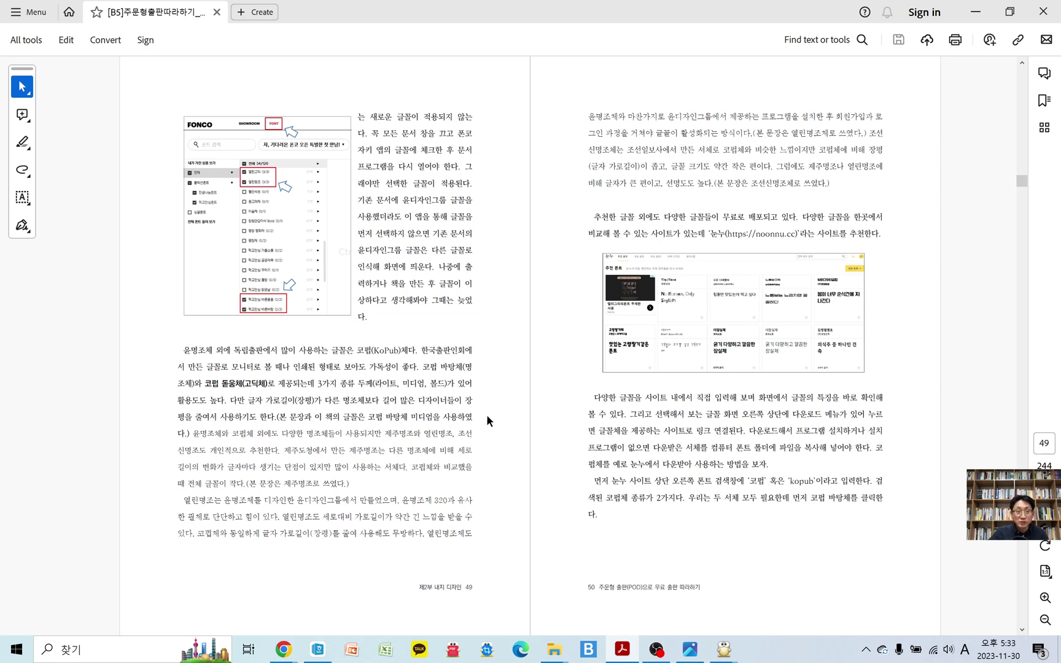
{"action": "left_click_drag", "start_coordinate": [193, 431], "coordinate": [361, 485]}
{"action": "left_click", "coordinate": [350, 477]}
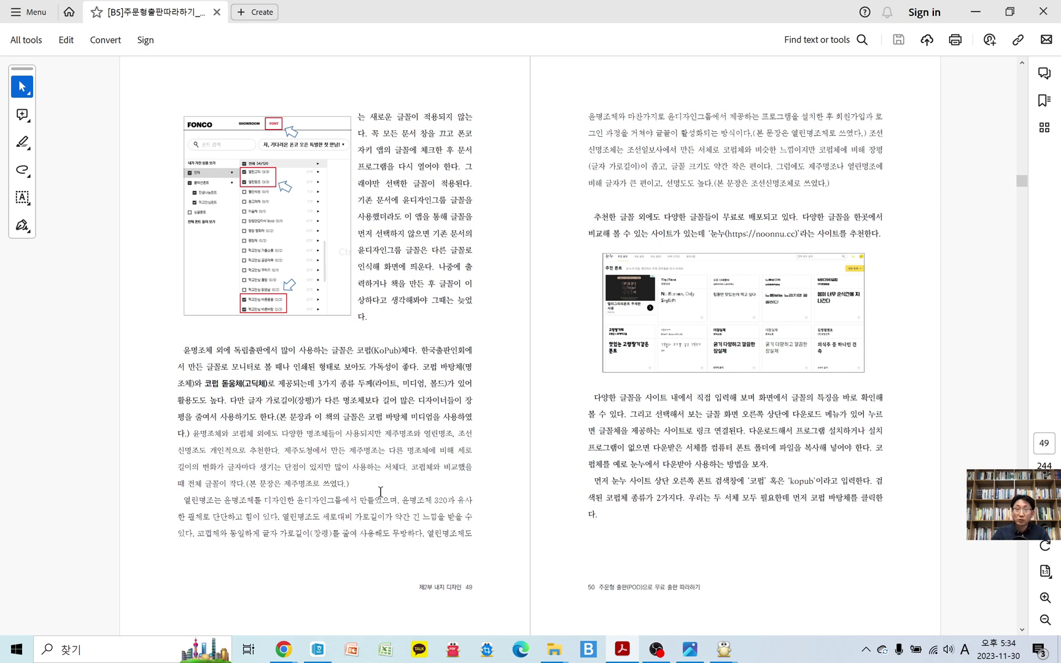
{"action": "left_click", "coordinate": [184, 500]}
{"action": "left_click_drag", "start_coordinate": [183, 501], "coordinate": [215, 501]}
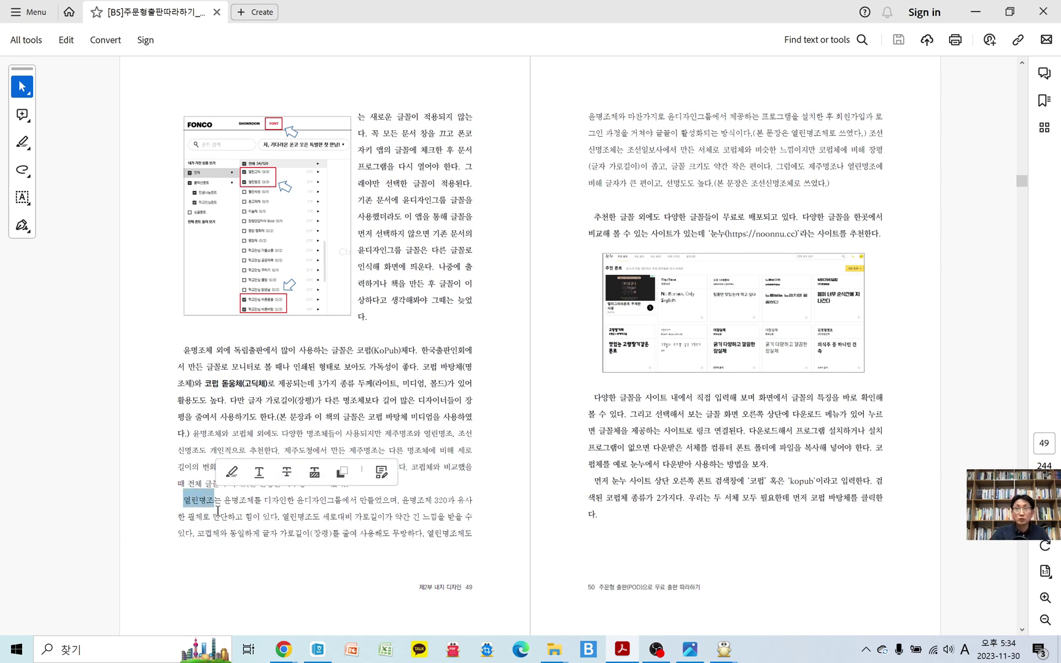
{"action": "left_click", "coordinate": [268, 526]}
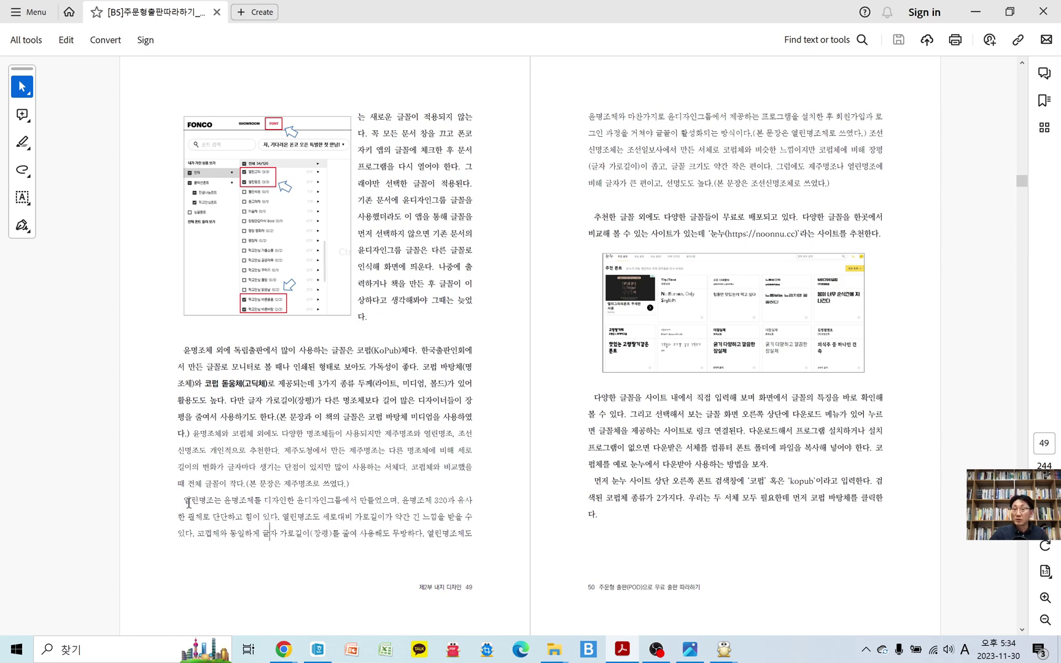
Step: Return to page 47 and highlight the sample paragraph set in 윤명조 320 for comparison
{"action": "scroll", "coordinate": [186, 459], "scroll_direction": "up", "scroll_amount": 3}
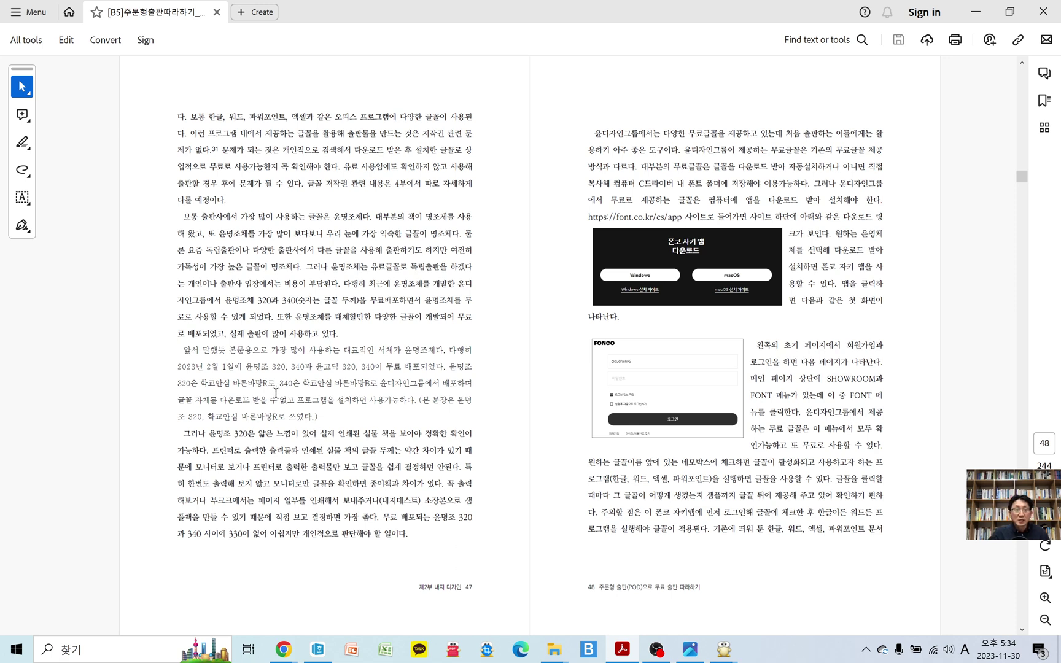
{"action": "left_click_drag", "start_coordinate": [183, 350], "coordinate": [346, 433]}
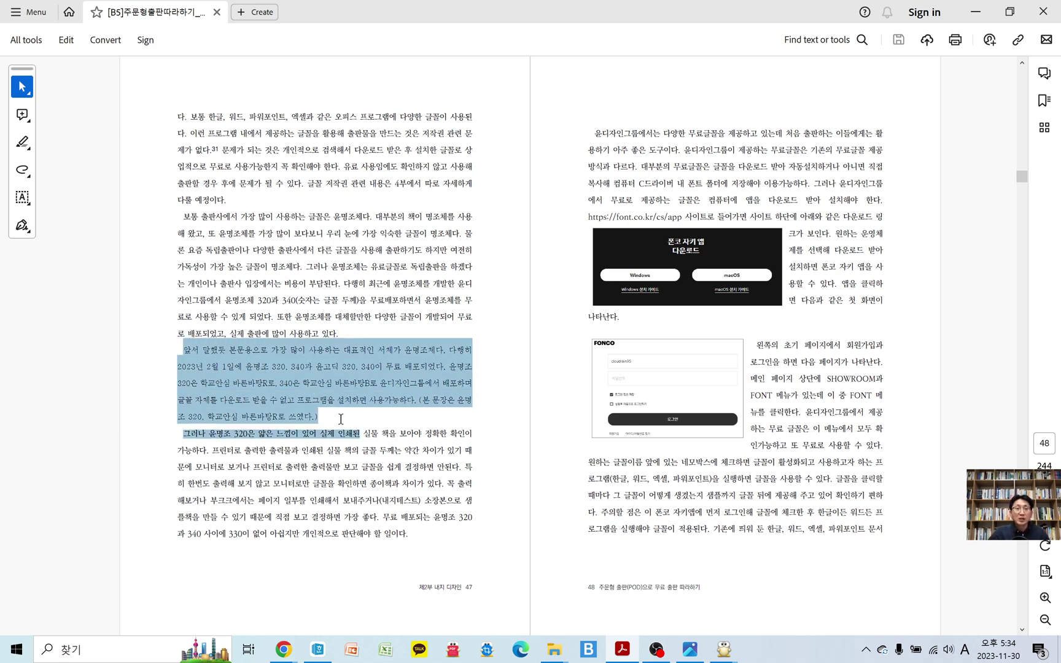
{"action": "left_click", "coordinate": [340, 427]}
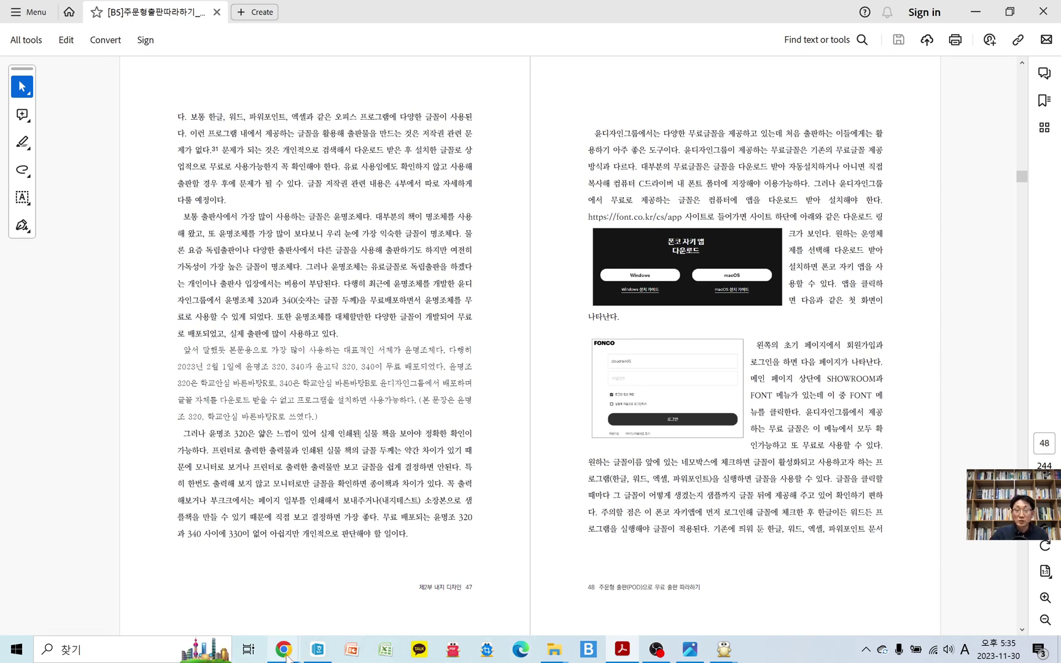
Step: Switch to Chrome, search for 윤디자인그룹 in a new tab and open the yoondesign.com site
{"action": "mouse_move", "coordinate": [287, 656]}
{"action": "left_click", "coordinate": [384, 577]}
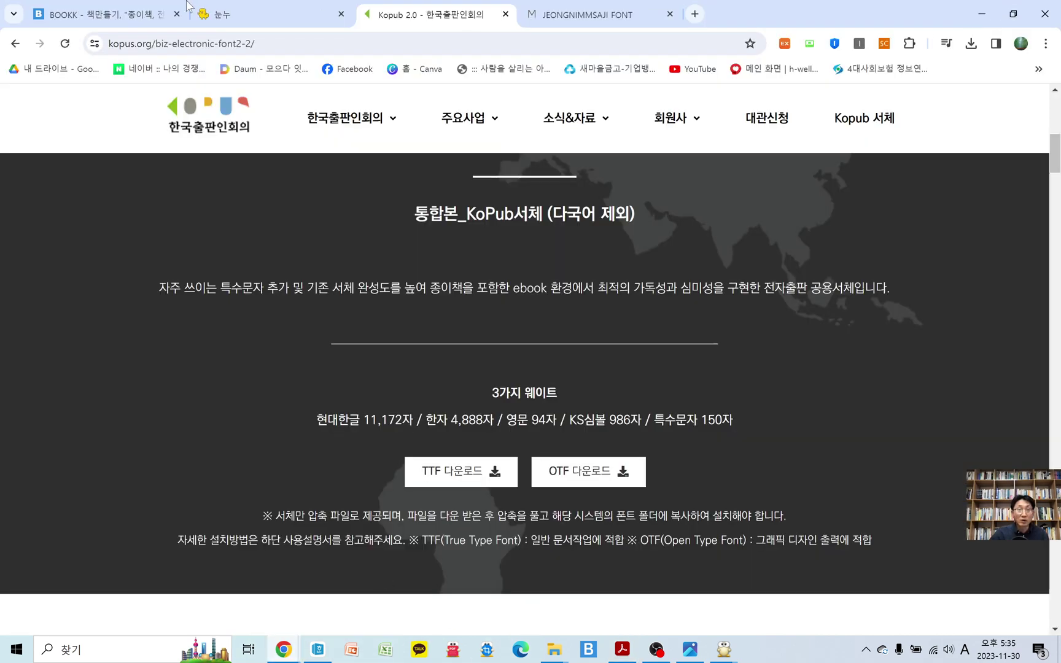
{"action": "left_click", "coordinate": [695, 13]}
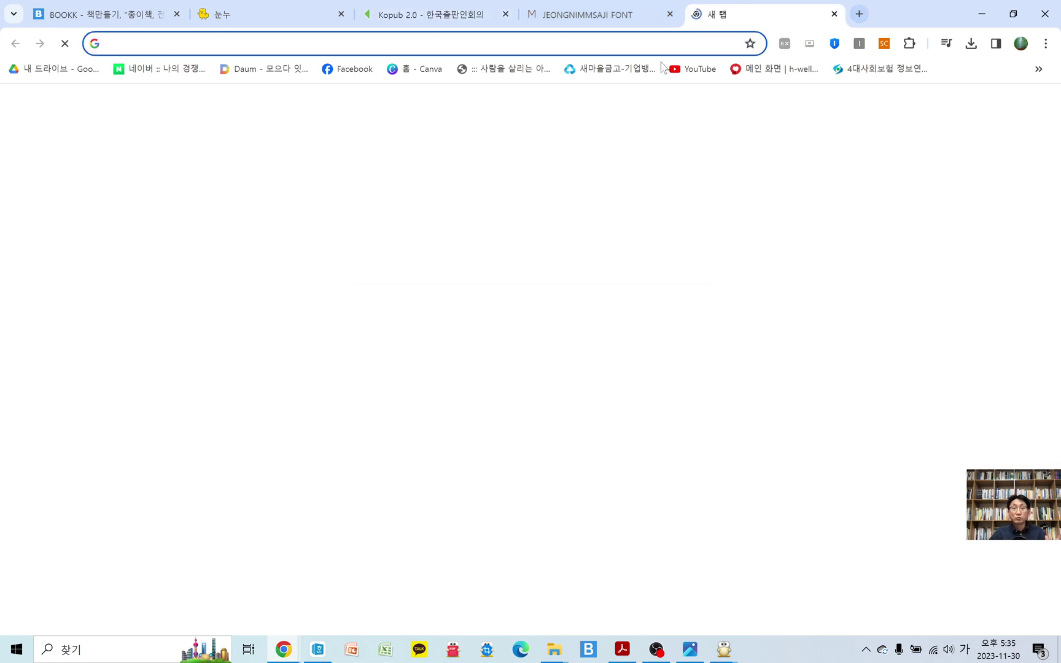
{"action": "left_click", "coordinate": [662, 43]}
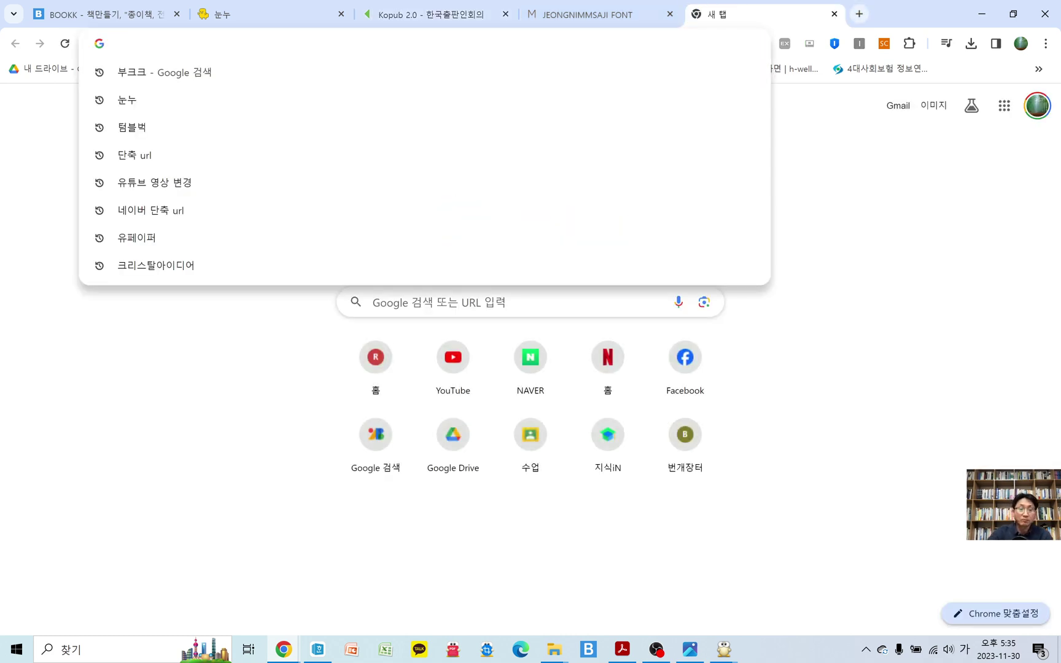
{"action": "type", "text": "윤디자인"}
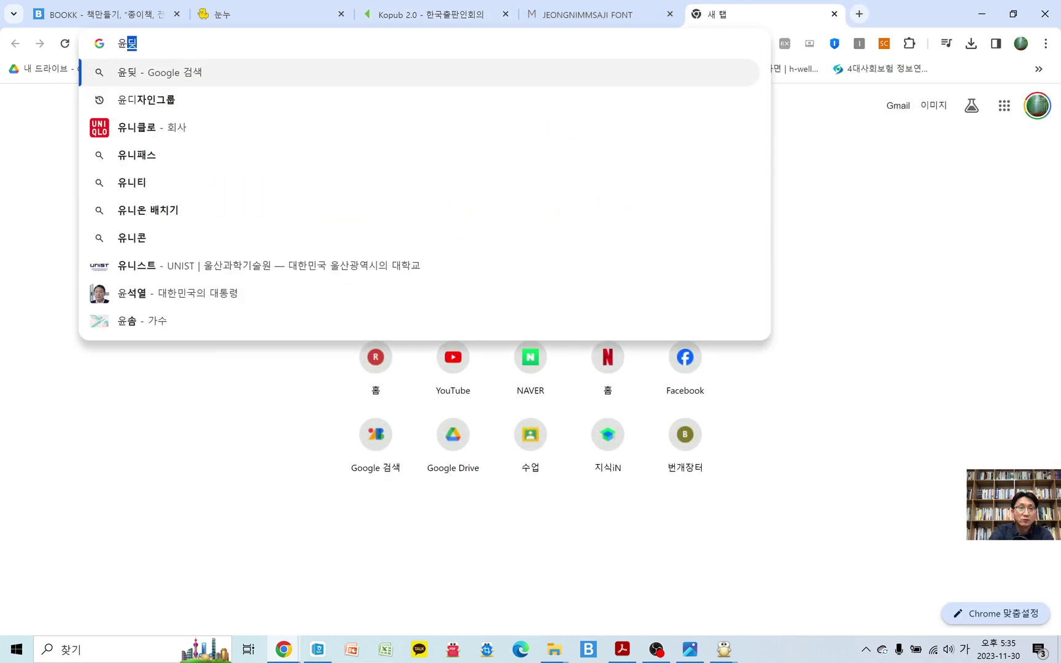
{"action": "key", "text": "Down"}
{"action": "left_click", "coordinate": [183, 103]}
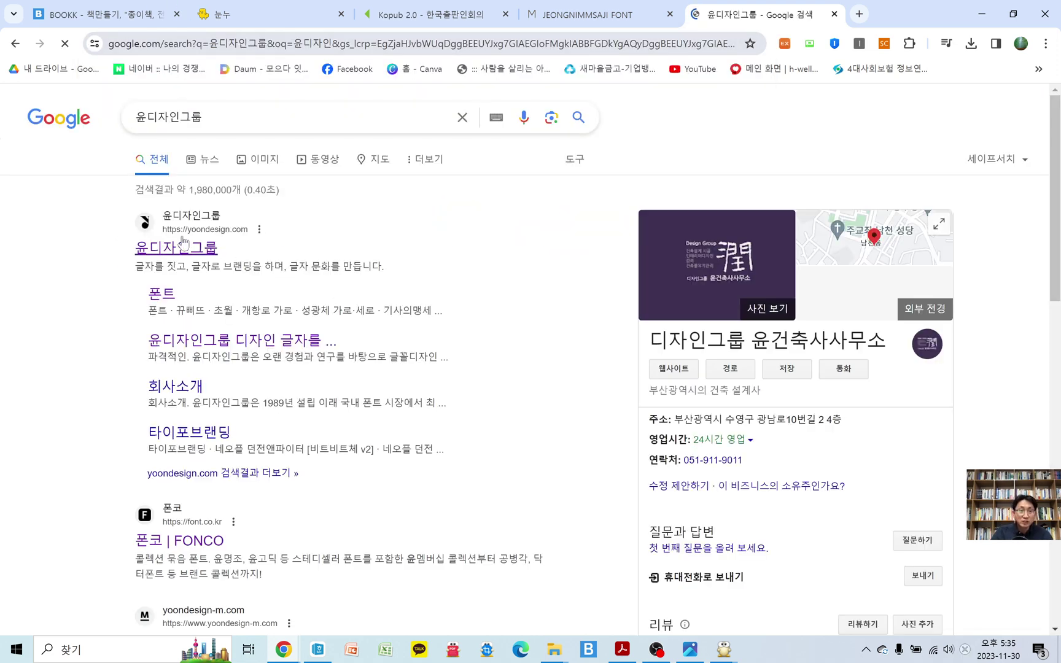
{"action": "left_click", "coordinate": [177, 249]}
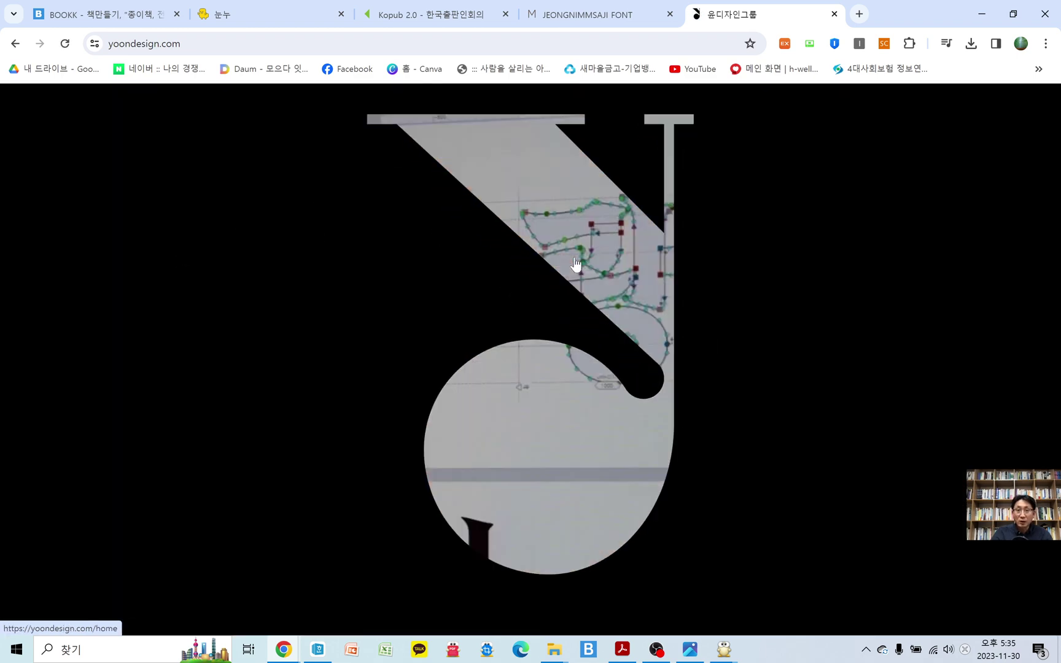
Step: Enter the 윤디자인그룹 home page, open the FONCO site from its footer and go to the 폰코자키 다운로드 page
{"action": "left_click", "coordinate": [573, 265]}
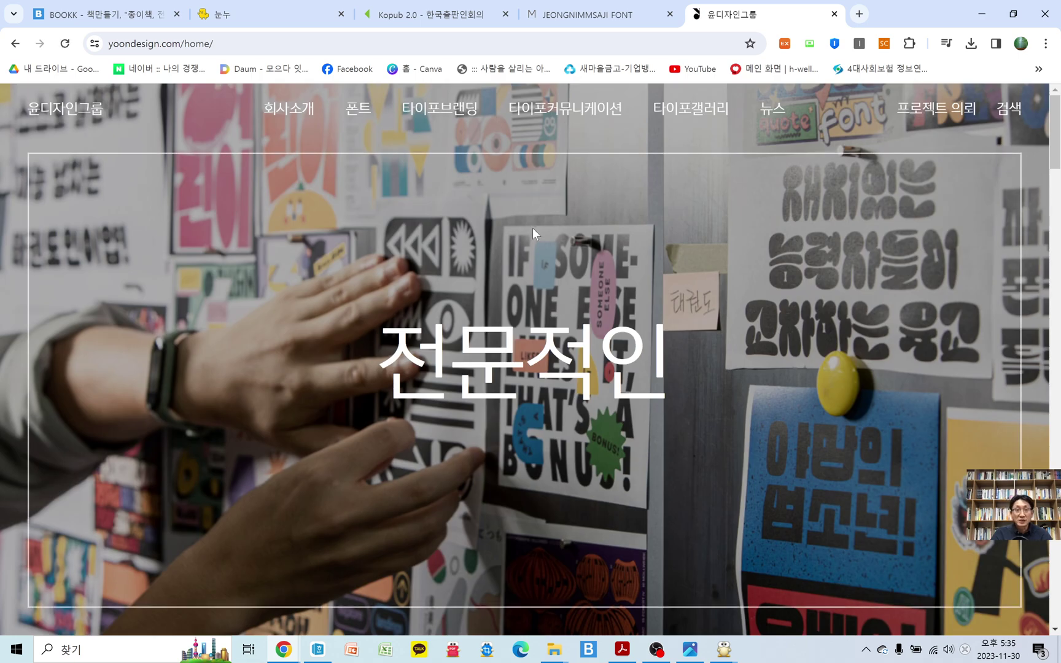
{"action": "scroll", "coordinate": [732, 353], "scroll_direction": "down", "scroll_amount": 10}
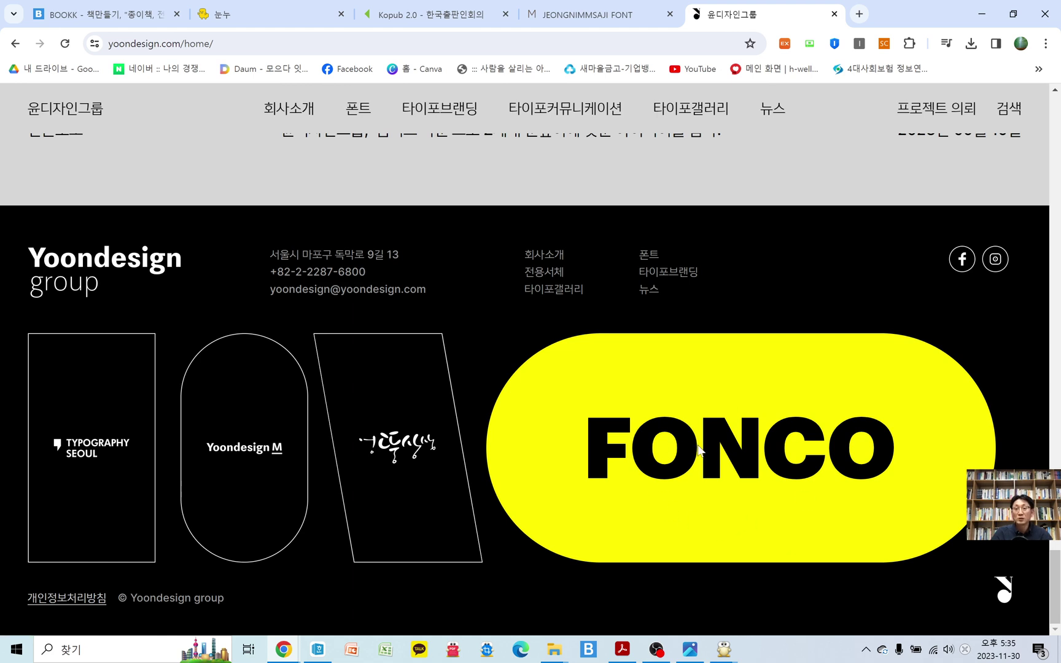
{"action": "left_click", "coordinate": [698, 451]}
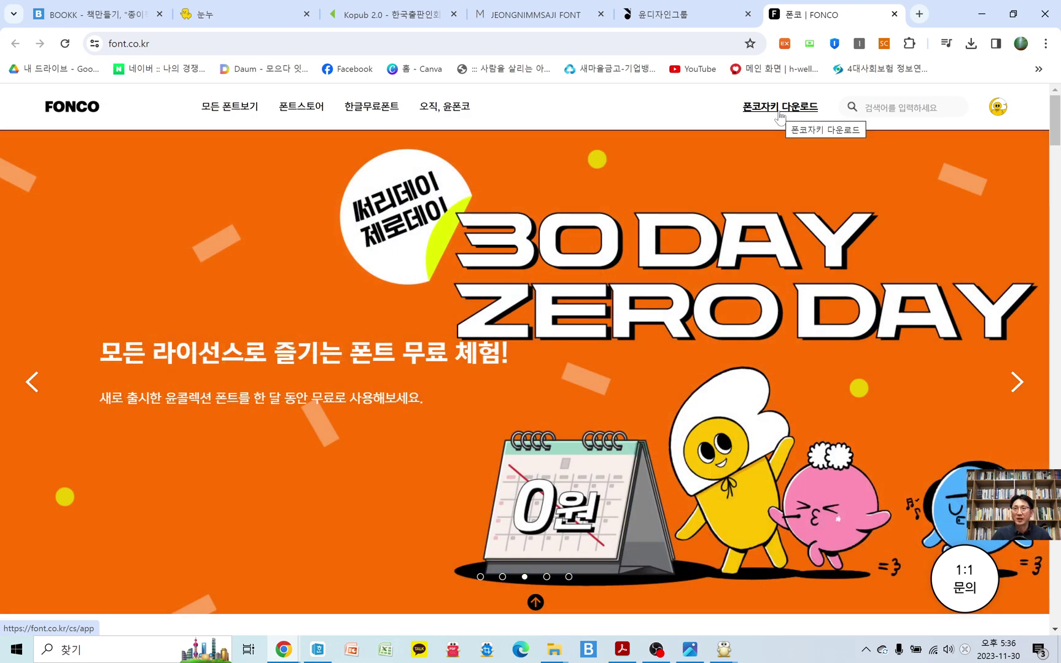
{"action": "left_click", "coordinate": [778, 112]}
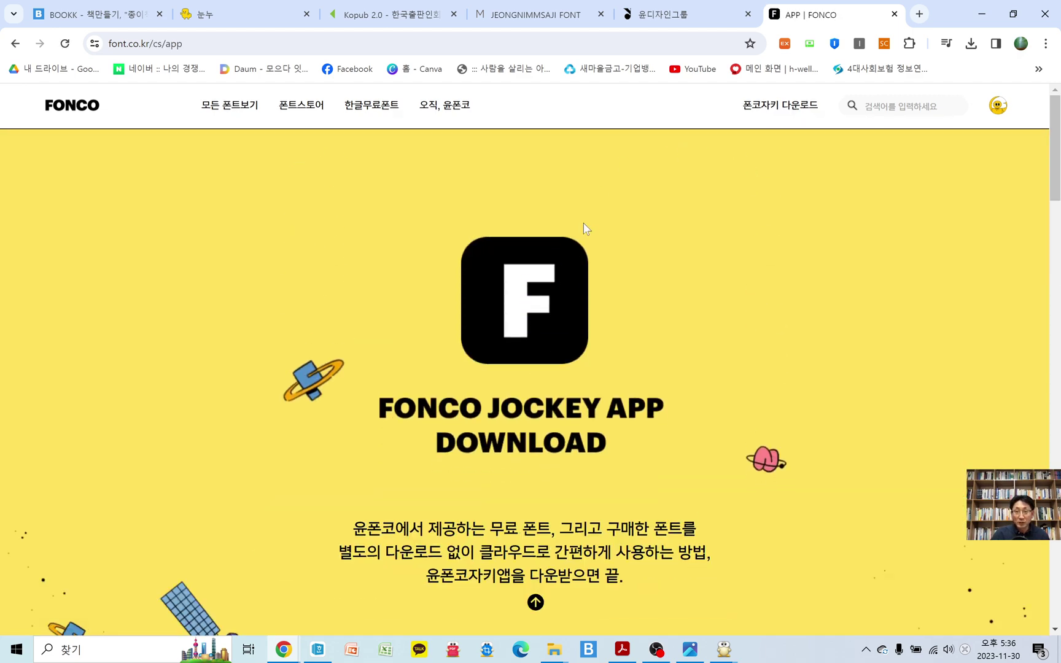
Step: Download the Windows version of the 폰코자키 app and open the downloads folder containing the installer
{"action": "scroll", "coordinate": [584, 223], "scroll_direction": "down", "scroll_amount": 7}
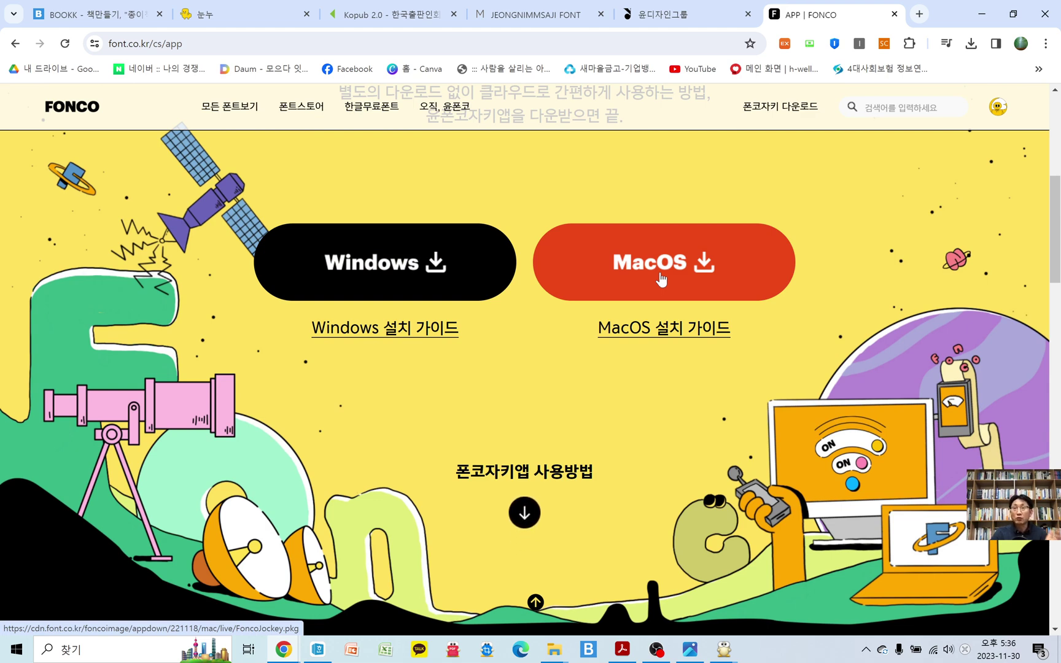
{"action": "left_click", "coordinate": [393, 270]}
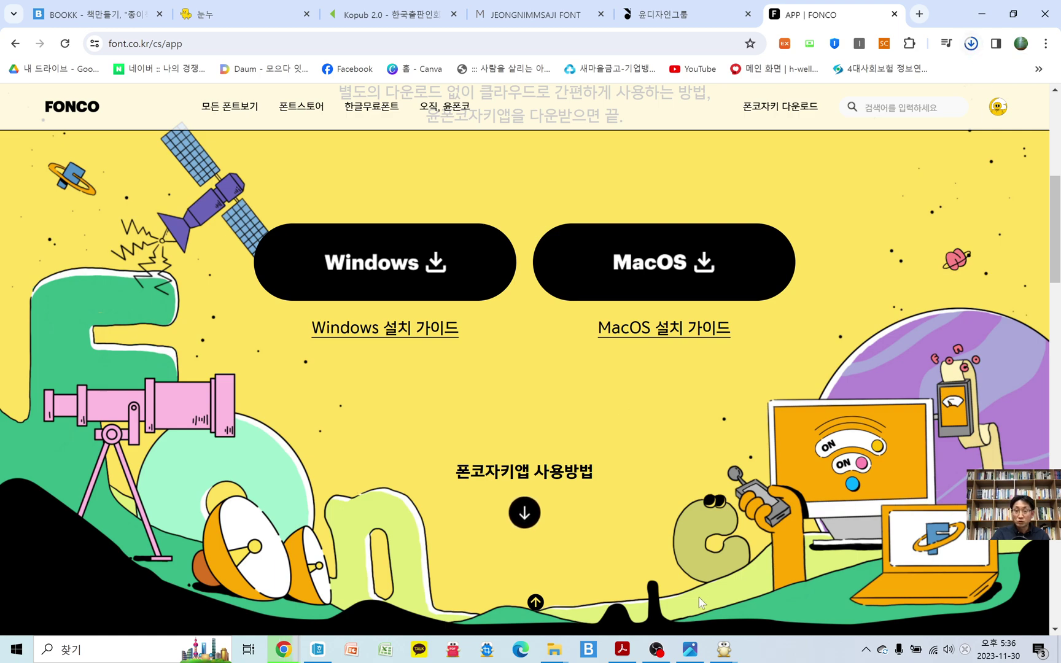
{"action": "left_click", "coordinate": [553, 650]}
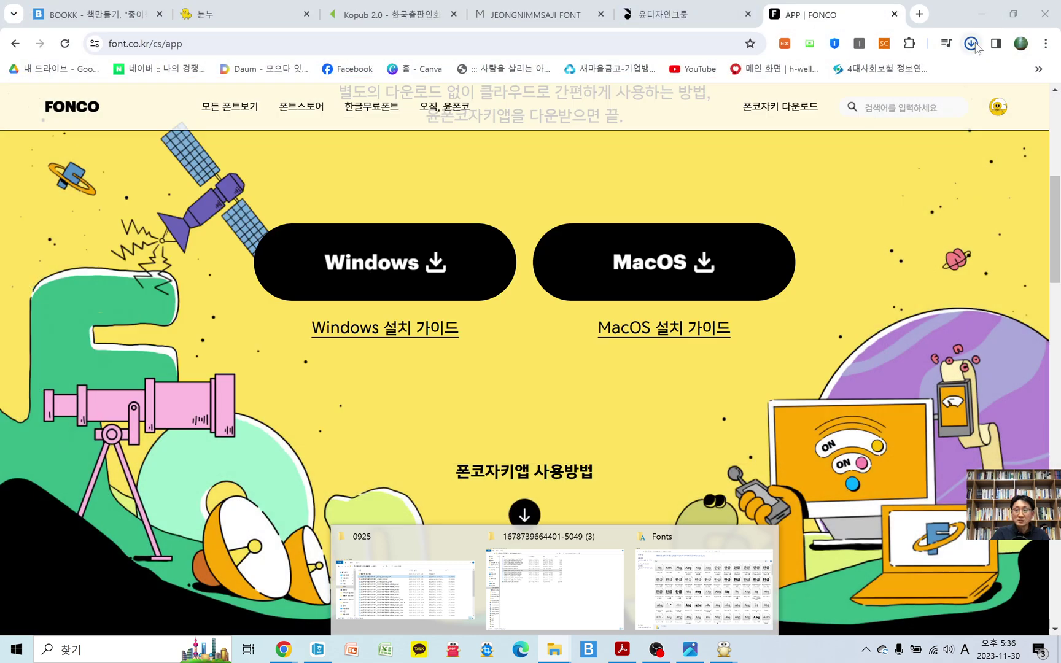
{"action": "left_click", "coordinate": [974, 44]}
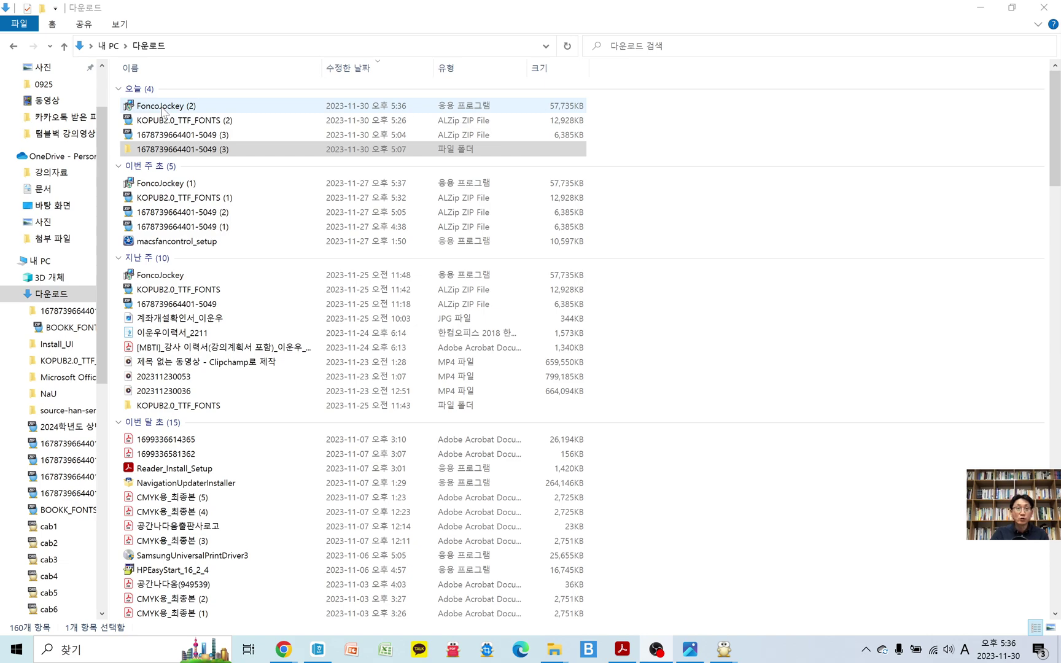
Step: Clear the open windows and the finished extraction dialog off the desktop, and launch FoncoJockey
{"action": "left_click", "coordinate": [980, 8]}
{"action": "left_click", "coordinate": [979, 12]}
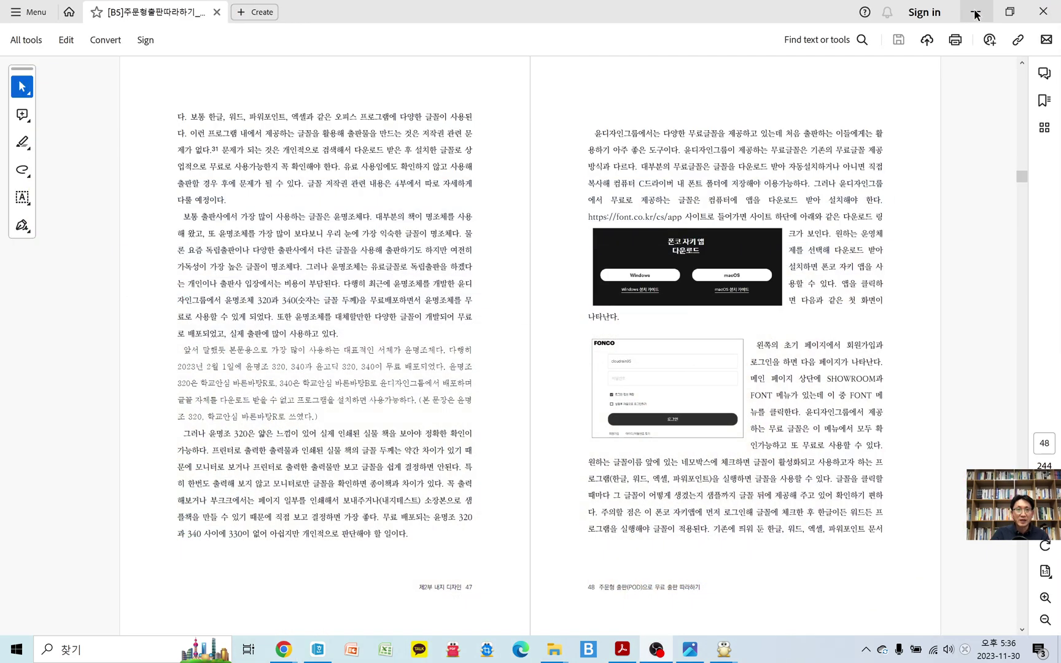
{"action": "left_click", "coordinate": [975, 13]}
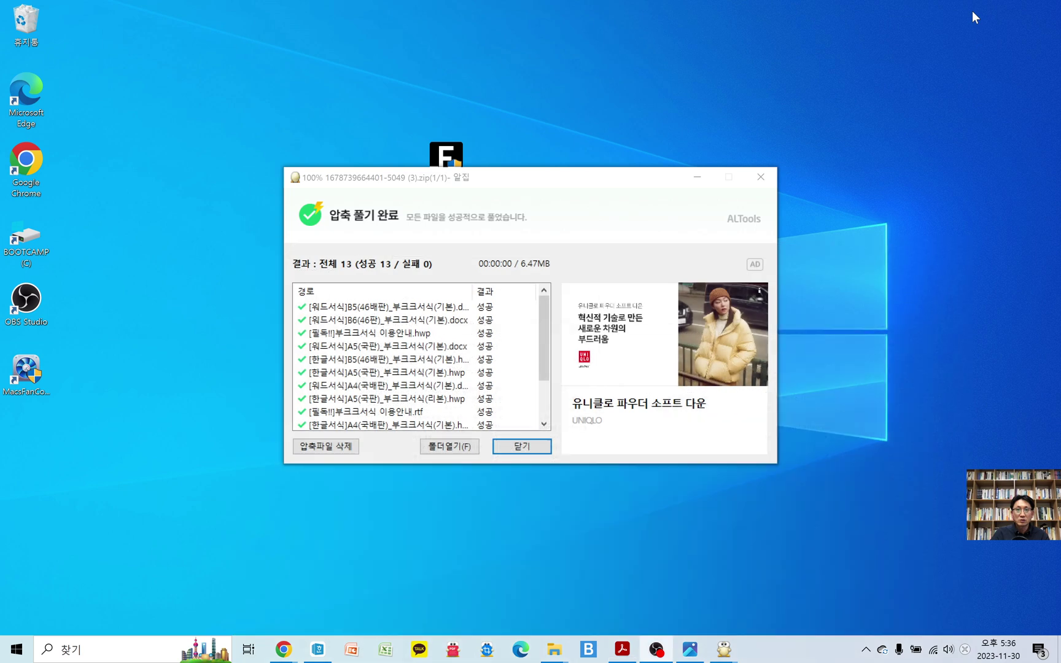
{"action": "left_click", "coordinate": [761, 177]}
{"action": "left_click", "coordinate": [764, 178]}
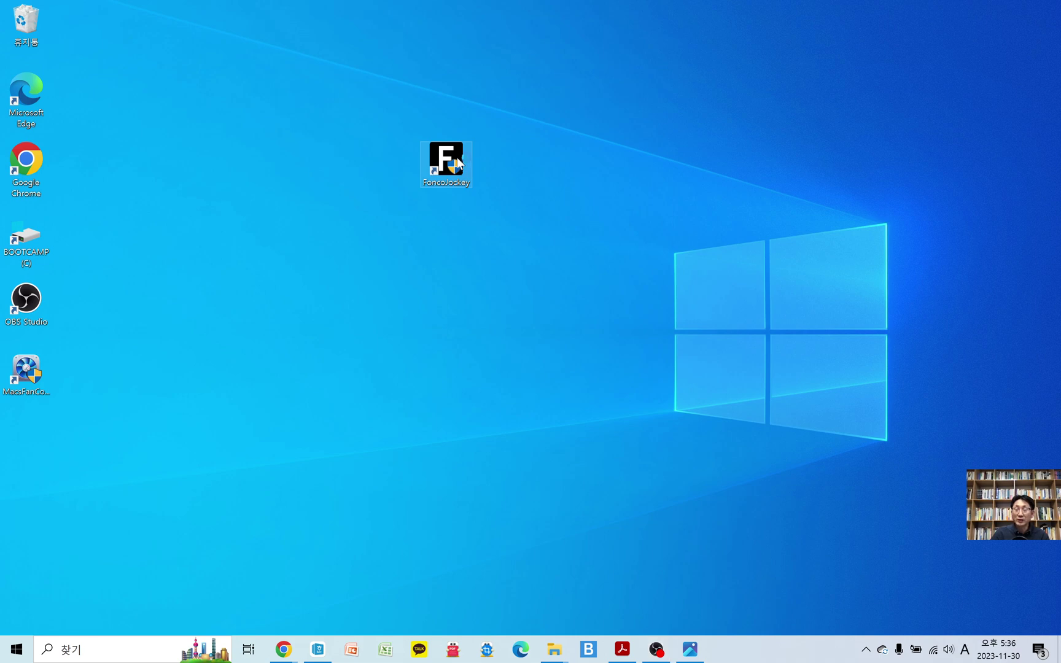
{"action": "double_click", "coordinate": [465, 169]}
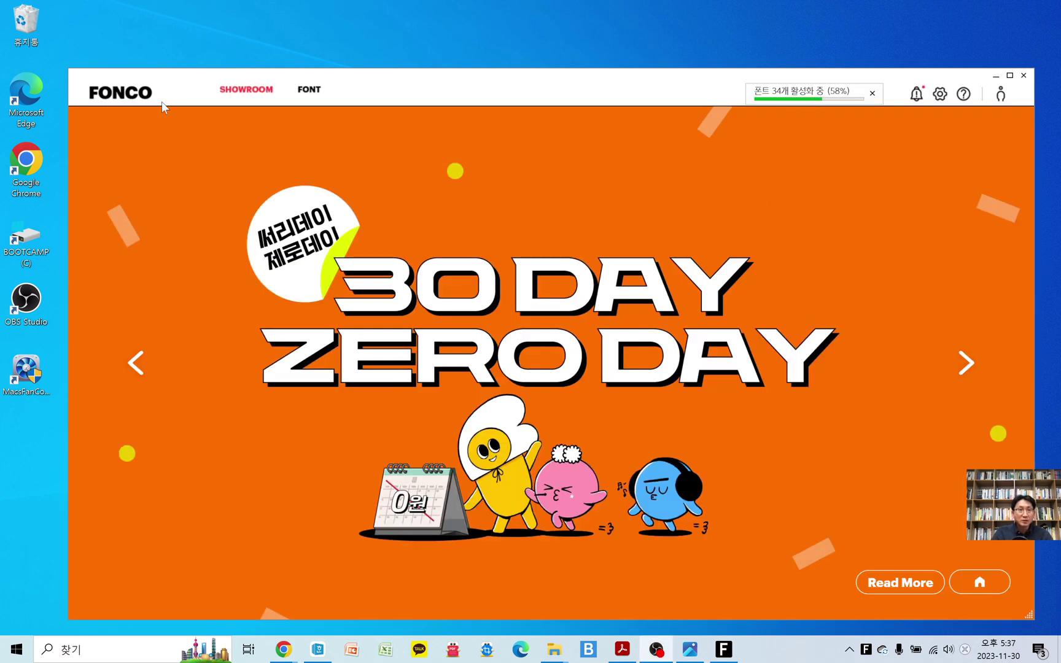
Step: Open the font list in FONCO and look through the owned fonts for the 학교안심 확장 families
{"action": "left_click", "coordinate": [310, 97]}
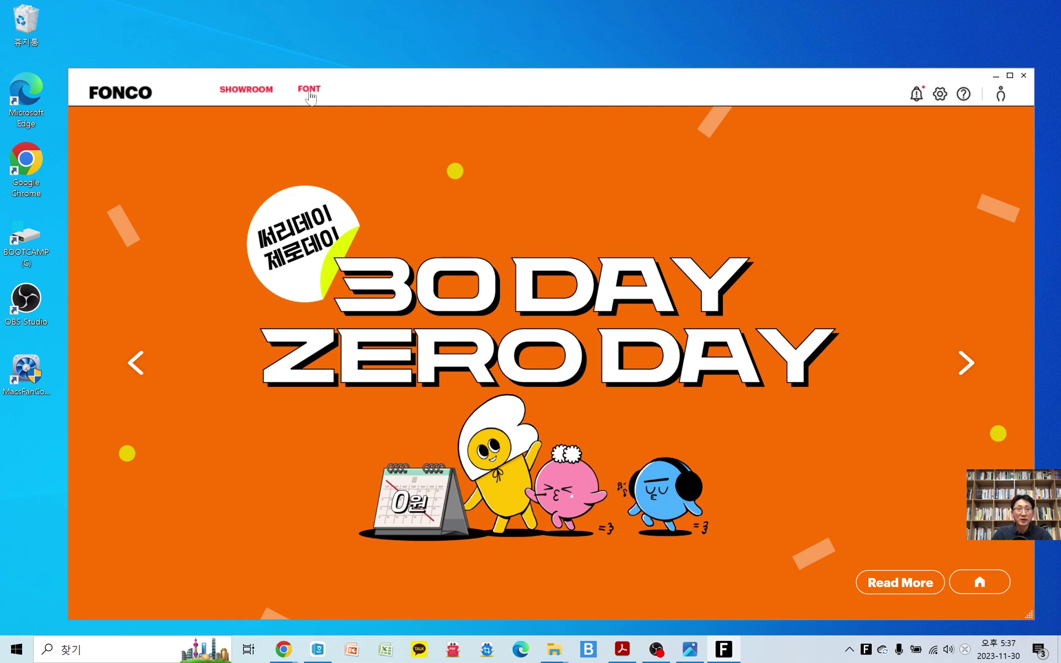
{"action": "left_click", "coordinate": [309, 93]}
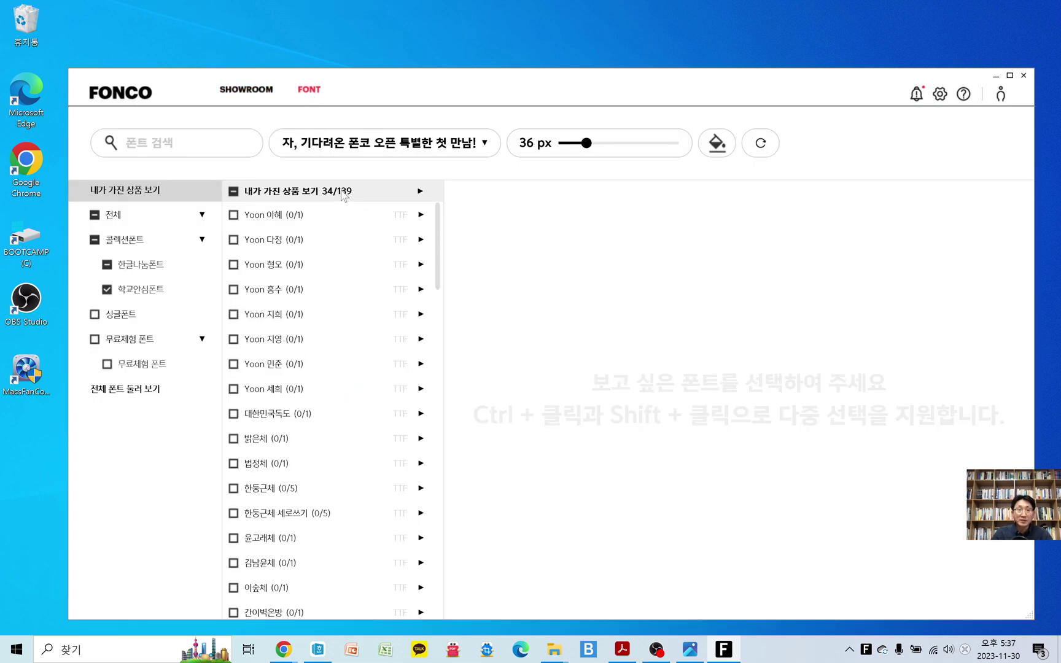
{"action": "scroll", "coordinate": [352, 247], "scroll_direction": "down", "scroll_amount": 10}
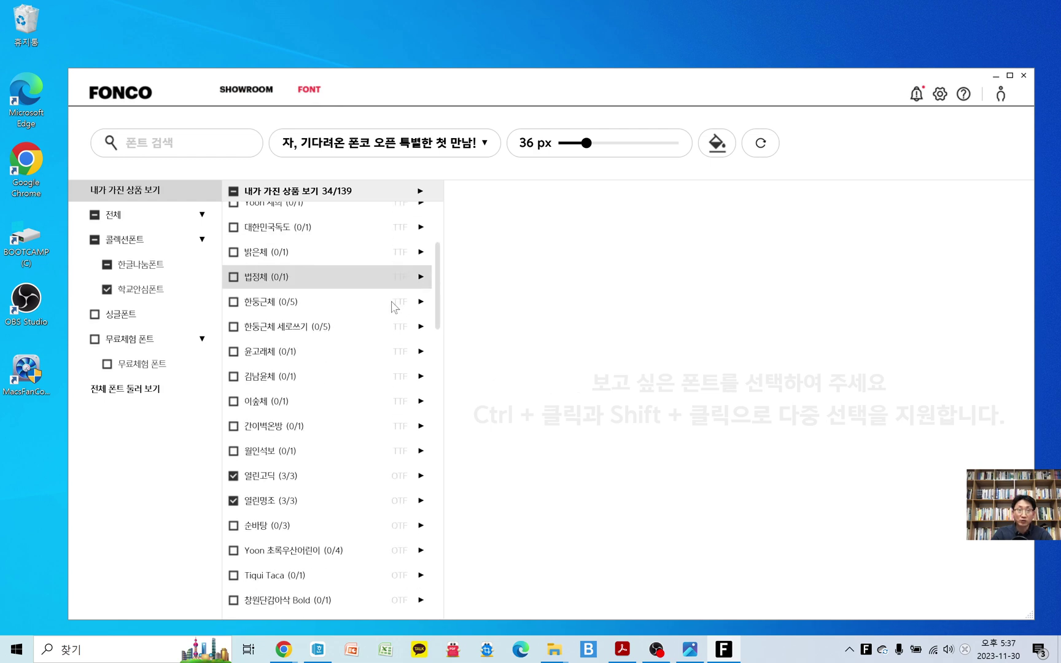
{"action": "scroll", "coordinate": [363, 355], "scroll_direction": "down", "scroll_amount": 15}
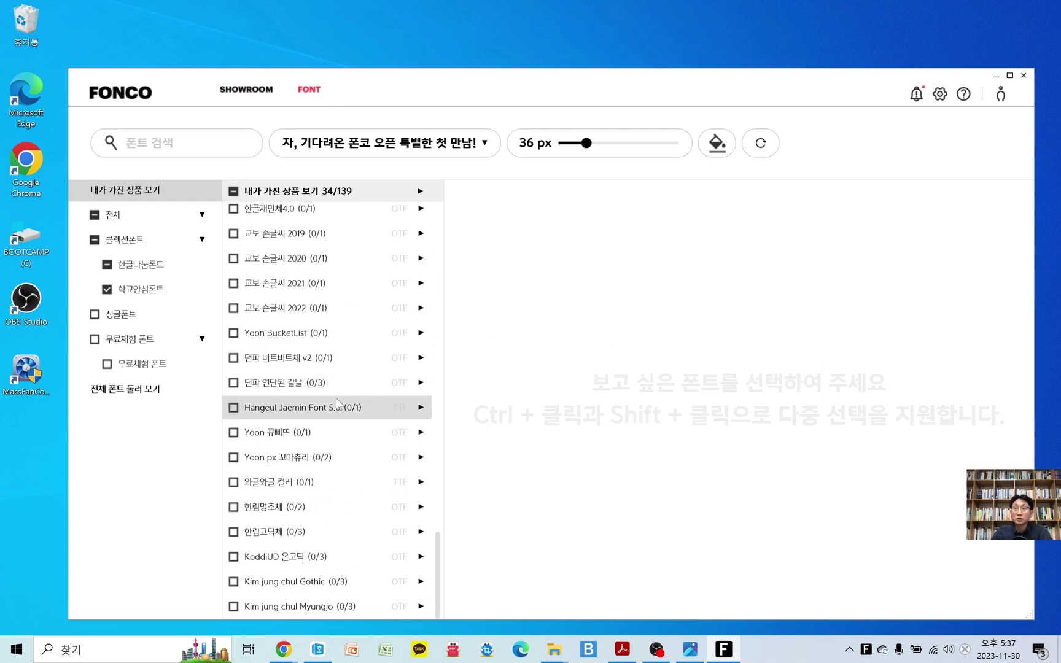
{"action": "scroll", "coordinate": [337, 399], "scroll_direction": "up", "scroll_amount": 5}
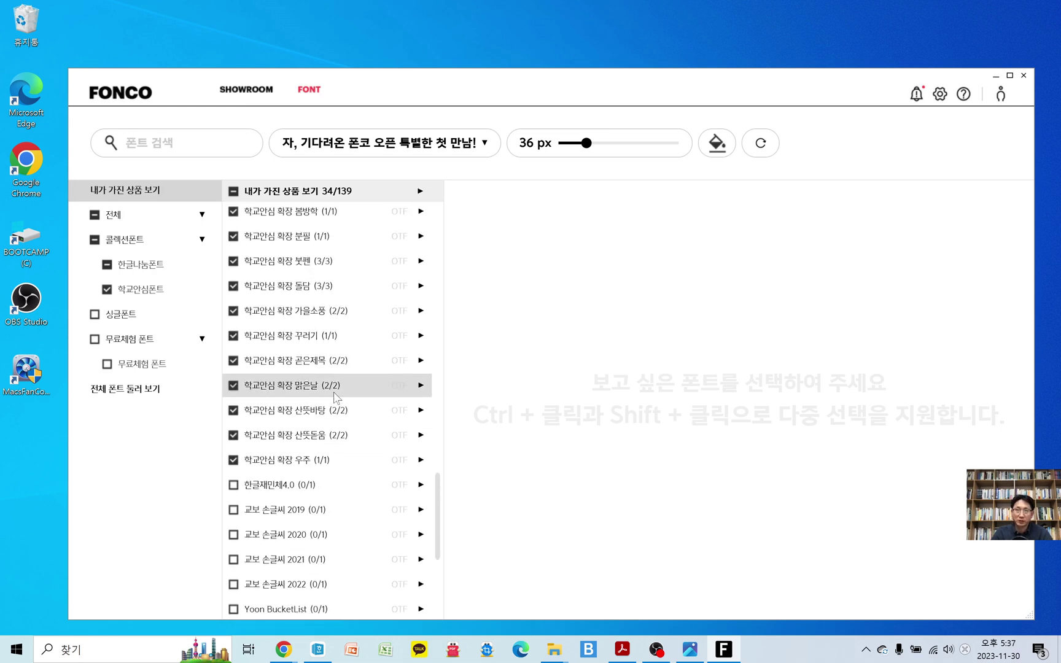
{"action": "scroll", "coordinate": [334, 394], "scroll_direction": "up", "scroll_amount": 3}
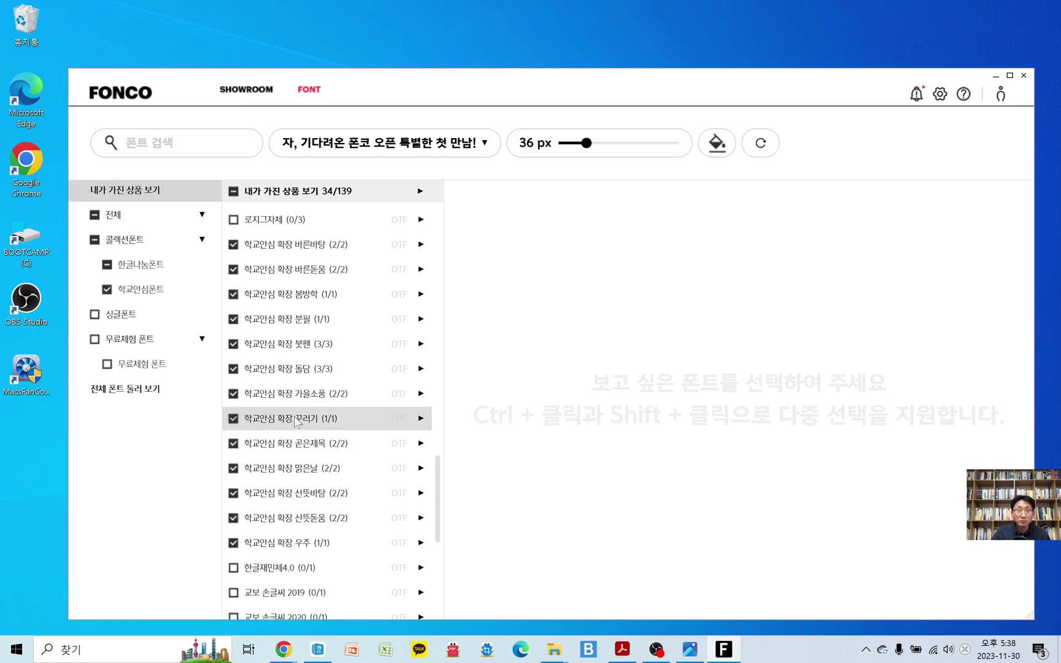
{"action": "scroll", "coordinate": [314, 418], "scroll_direction": "up", "scroll_amount": 3}
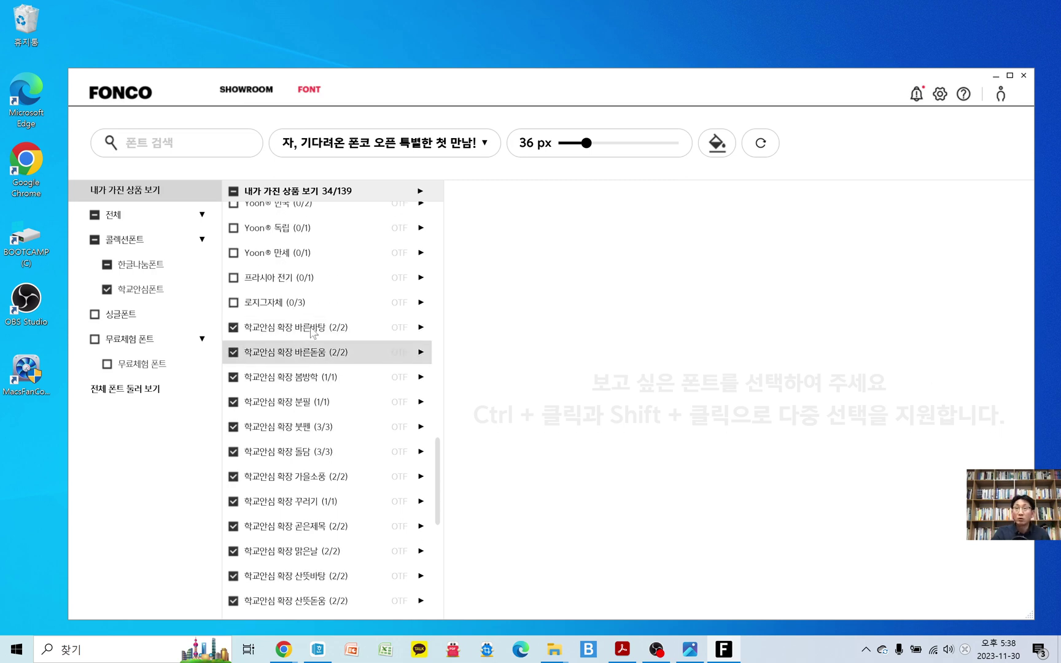
Step: Activate the 로지그자체 font family in the list and deactivate it again
{"action": "left_click", "coordinate": [233, 303]}
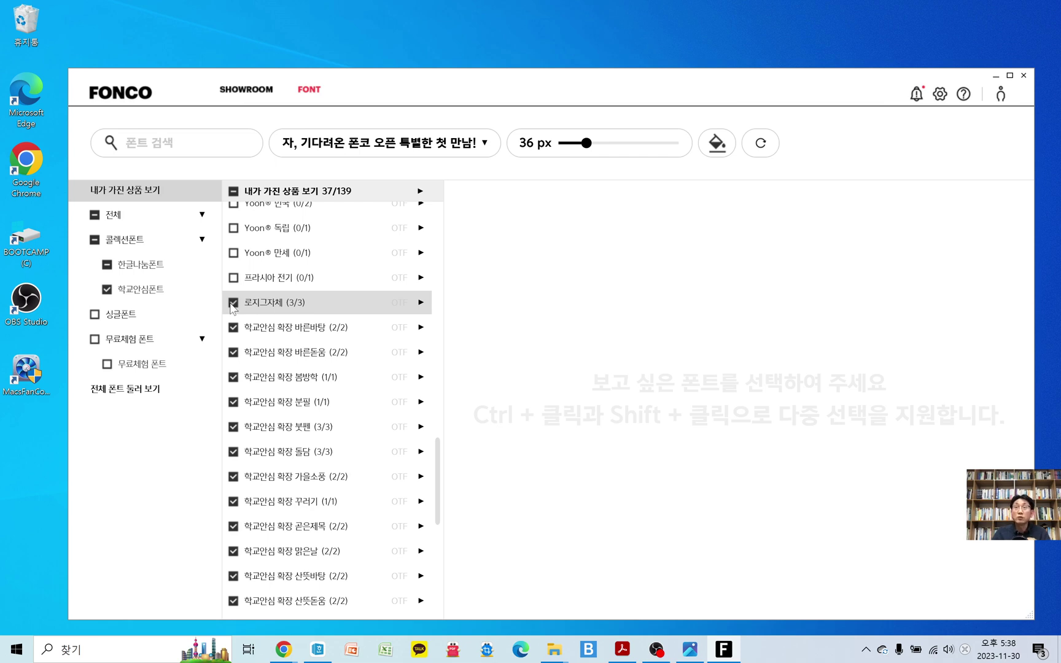
{"action": "left_click", "coordinate": [234, 303]}
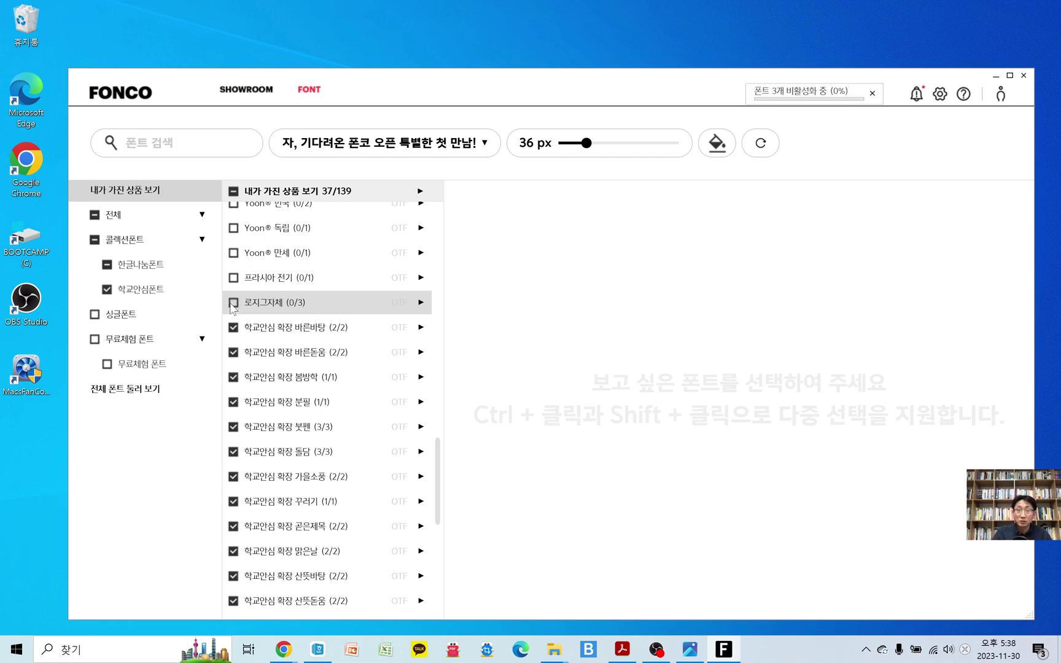
{"action": "scroll", "coordinate": [344, 324], "scroll_direction": "up", "scroll_amount": 2}
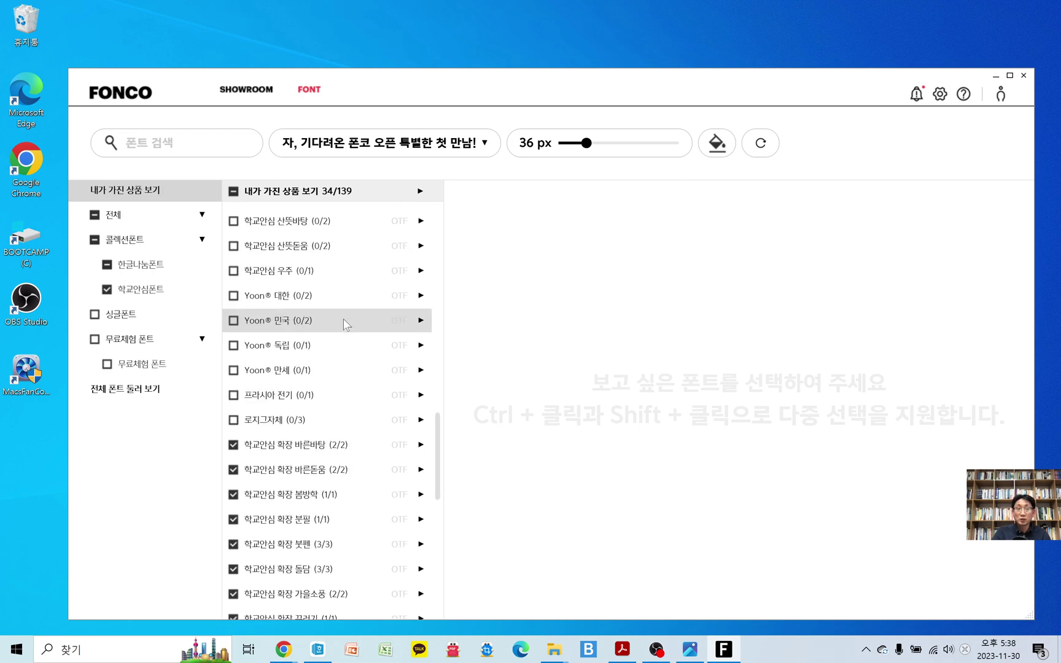
{"action": "scroll", "coordinate": [344, 324], "scroll_direction": "up", "scroll_amount": 1}
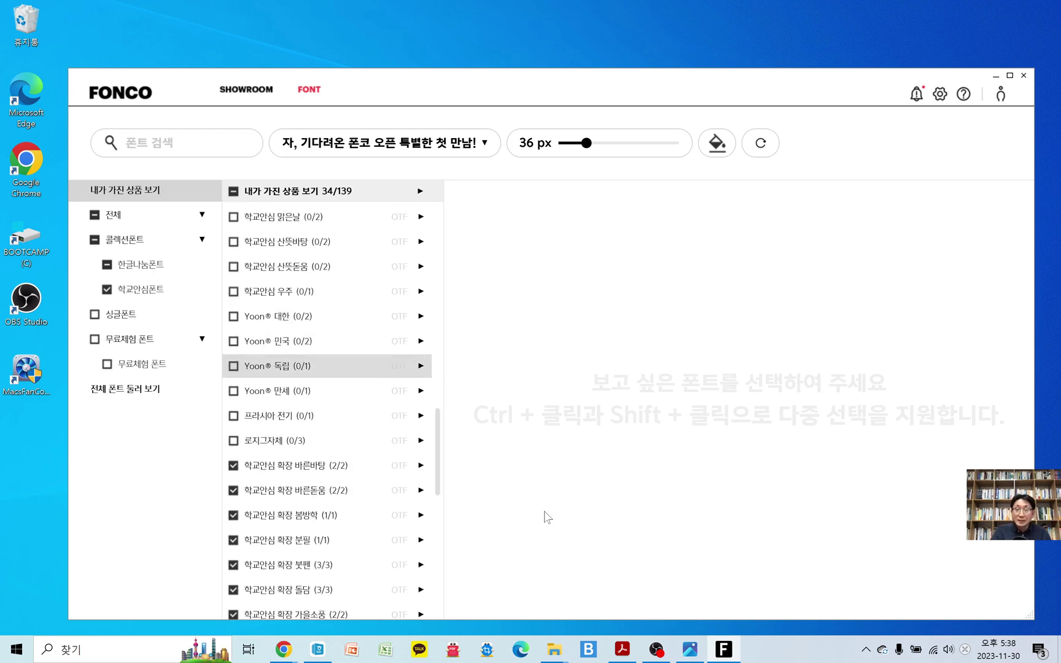
Step: Switch to the manuscript in 한글, place the cursor in the body paragraph and return to FONCO
{"action": "mouse_move", "coordinate": [318, 650]}
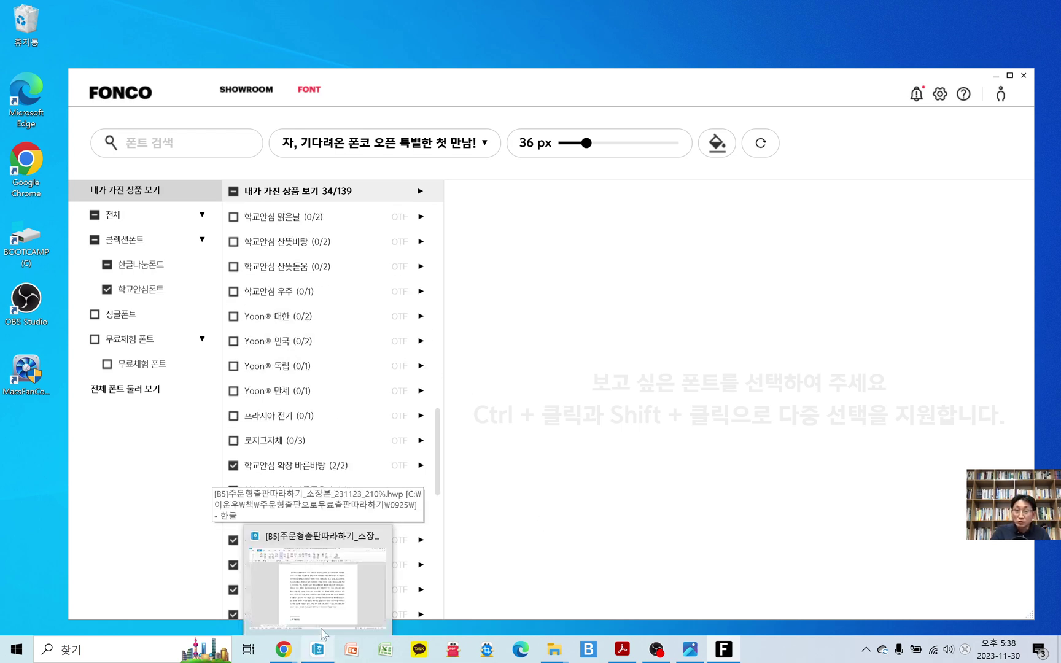
{"action": "left_click", "coordinate": [316, 584]}
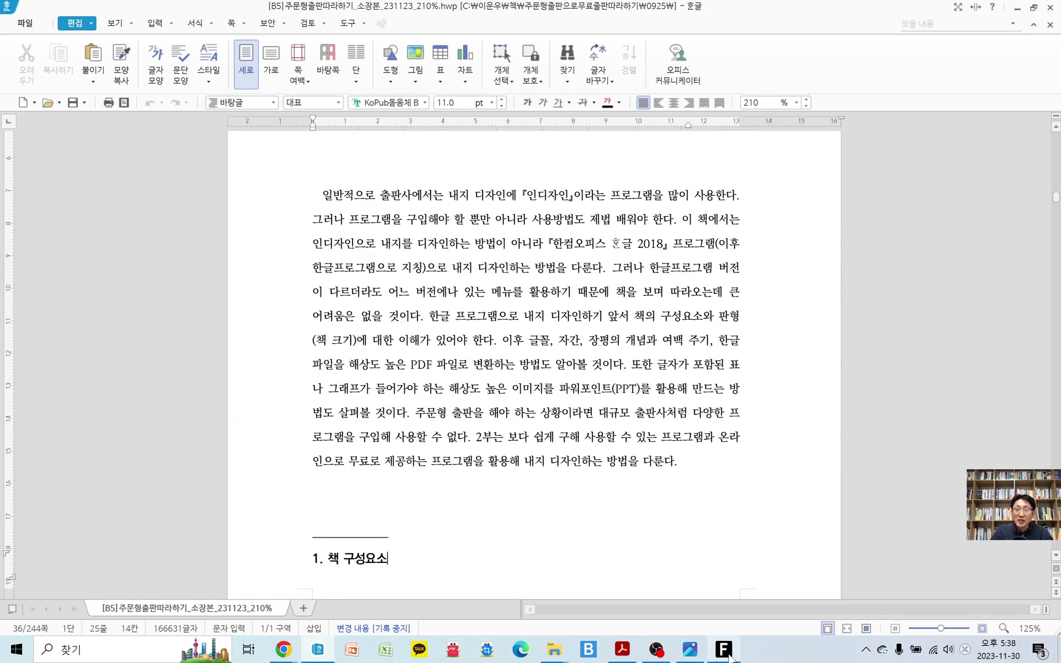
{"action": "mouse_move", "coordinate": [724, 650]}
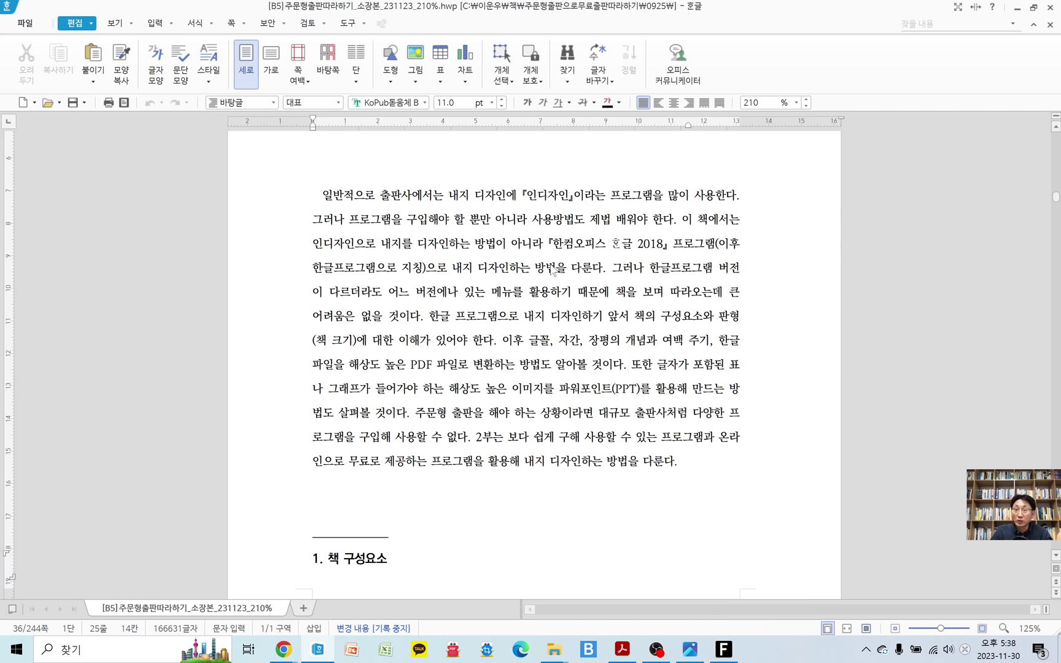
{"action": "left_click", "coordinate": [652, 462]}
{"action": "left_click", "coordinate": [728, 654]}
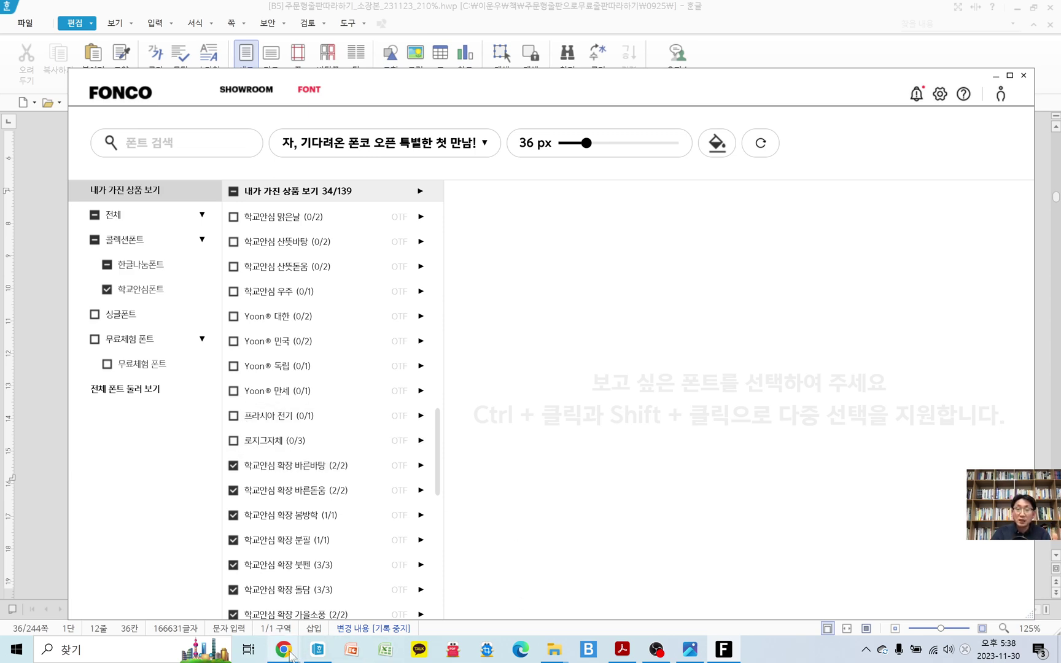
Step: Activate the 롯데리아 딱붙어체 font in the FONCO list
{"action": "mouse_move", "coordinate": [323, 656]}
{"action": "mouse_move", "coordinate": [315, 610]}
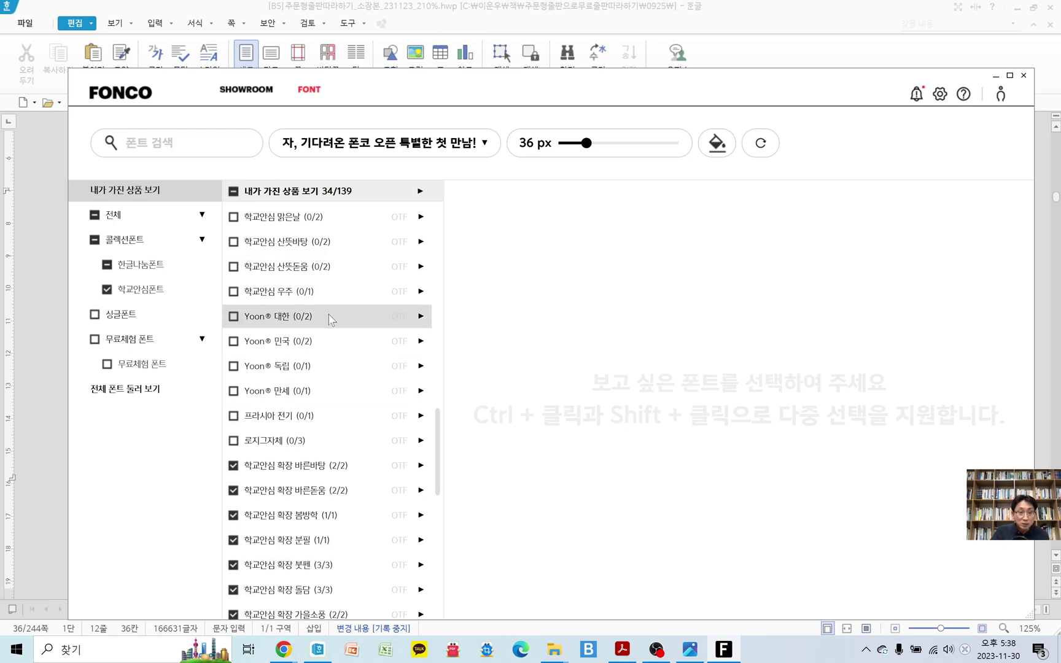
{"action": "scroll", "coordinate": [335, 335], "scroll_direction": "up", "scroll_amount": 3}
{"action": "scroll", "coordinate": [338, 343], "scroll_direction": "up", "scroll_amount": 8}
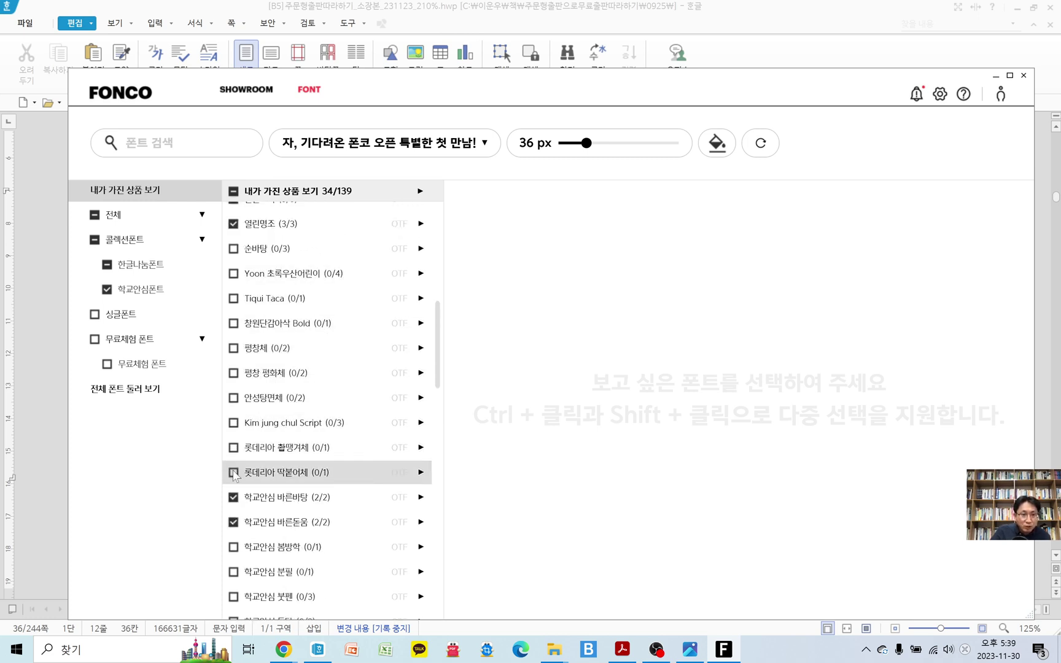
{"action": "left_click", "coordinate": [234, 472]}
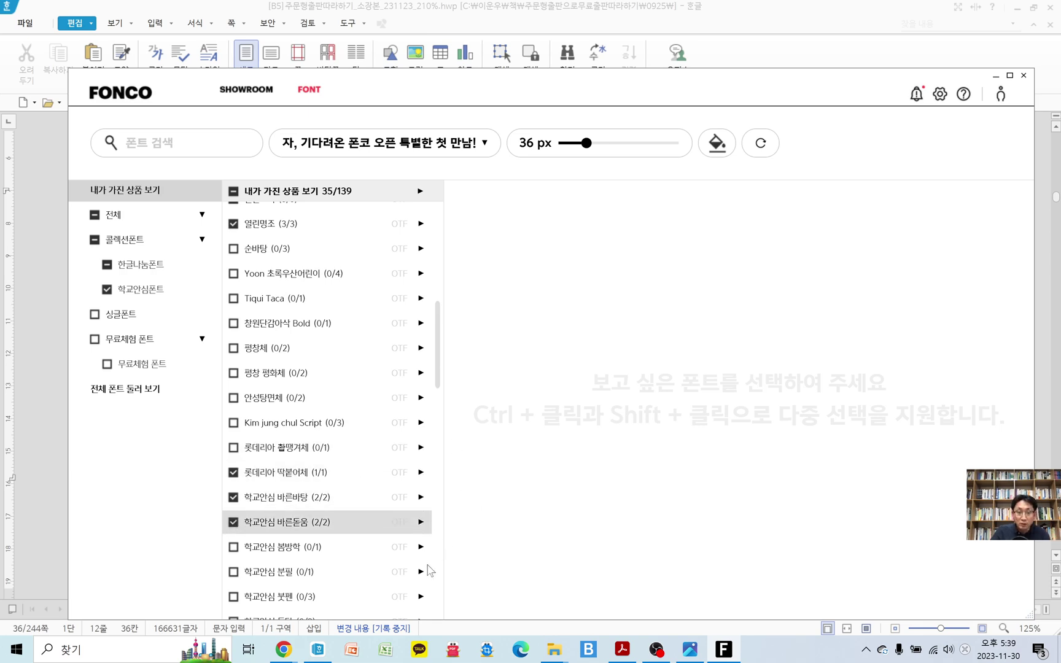
Step: Switch to 한글, look for 롯데리아 딱붙어체 in its font list, and recheck the font in FONCO before returning to the manuscript
{"action": "left_click", "coordinate": [318, 650]}
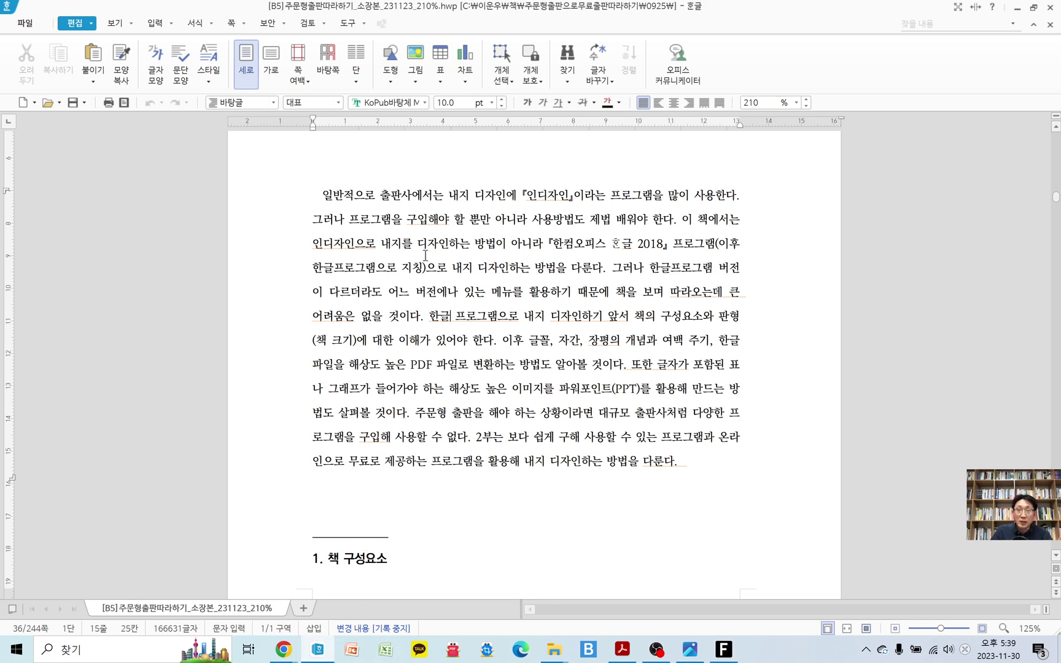
{"action": "left_click", "coordinate": [424, 103]}
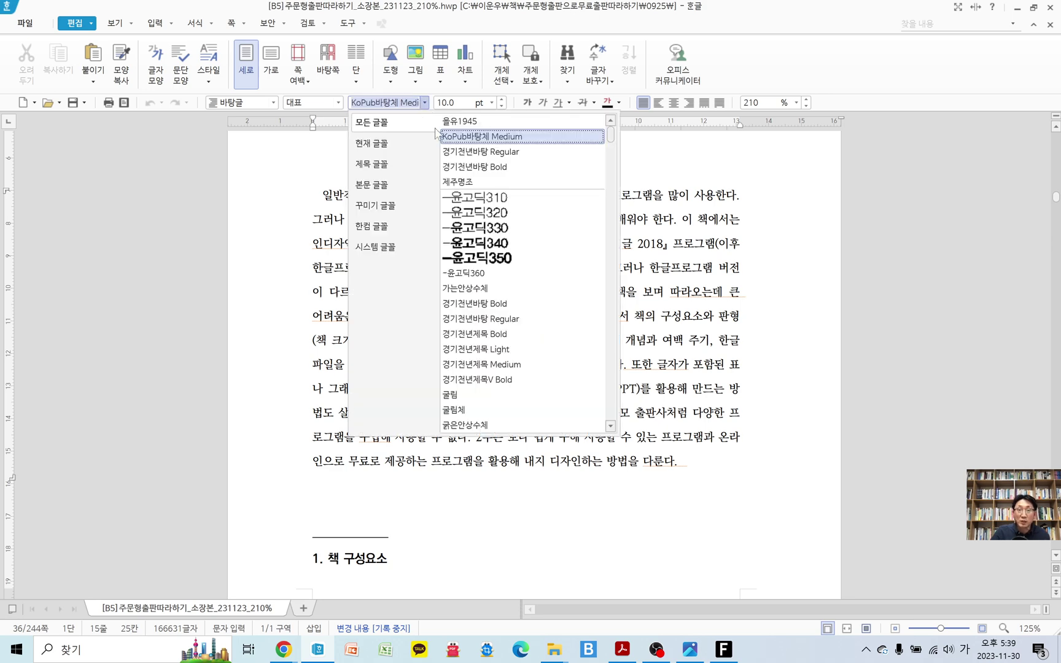
{"action": "left_click_drag", "start_coordinate": [613, 137], "coordinate": [621, 172]}
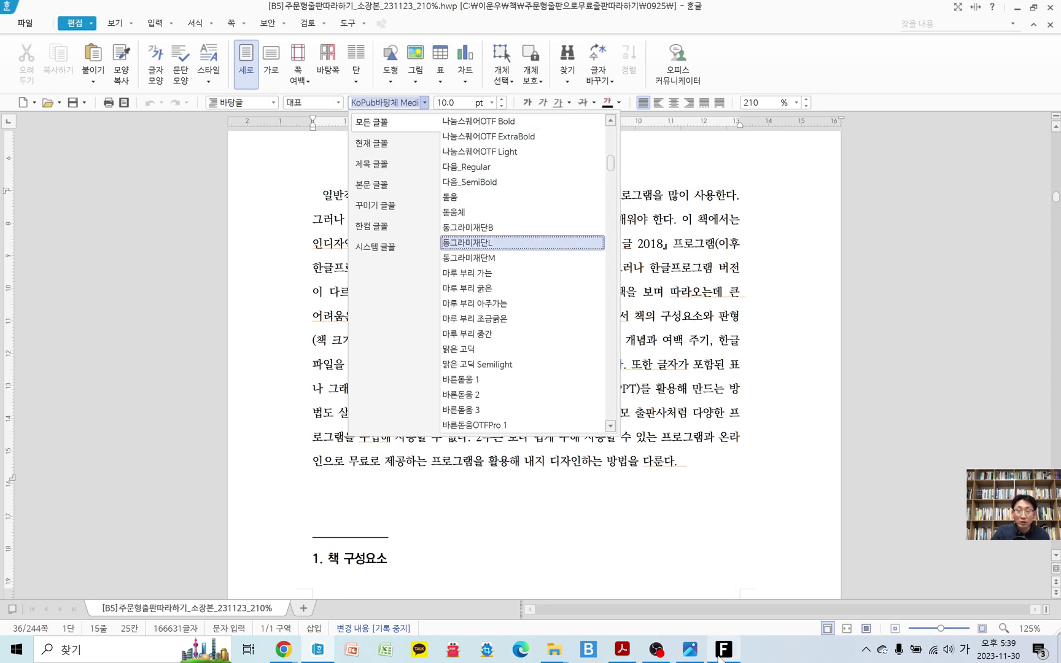
{"action": "left_click", "coordinate": [724, 649]}
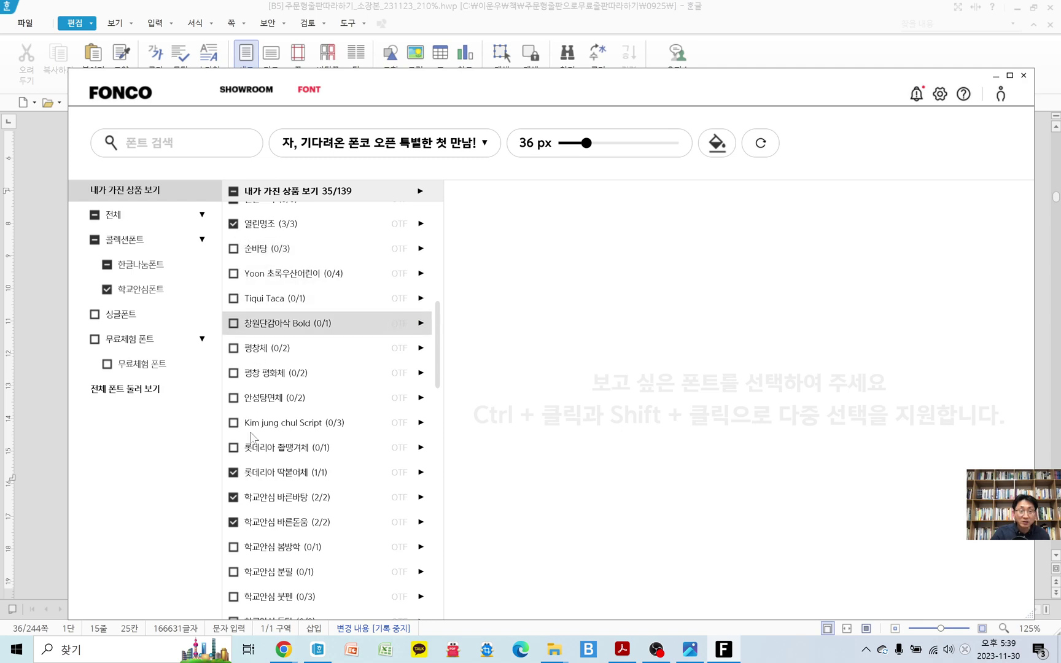
{"action": "left_click", "coordinate": [317, 649]}
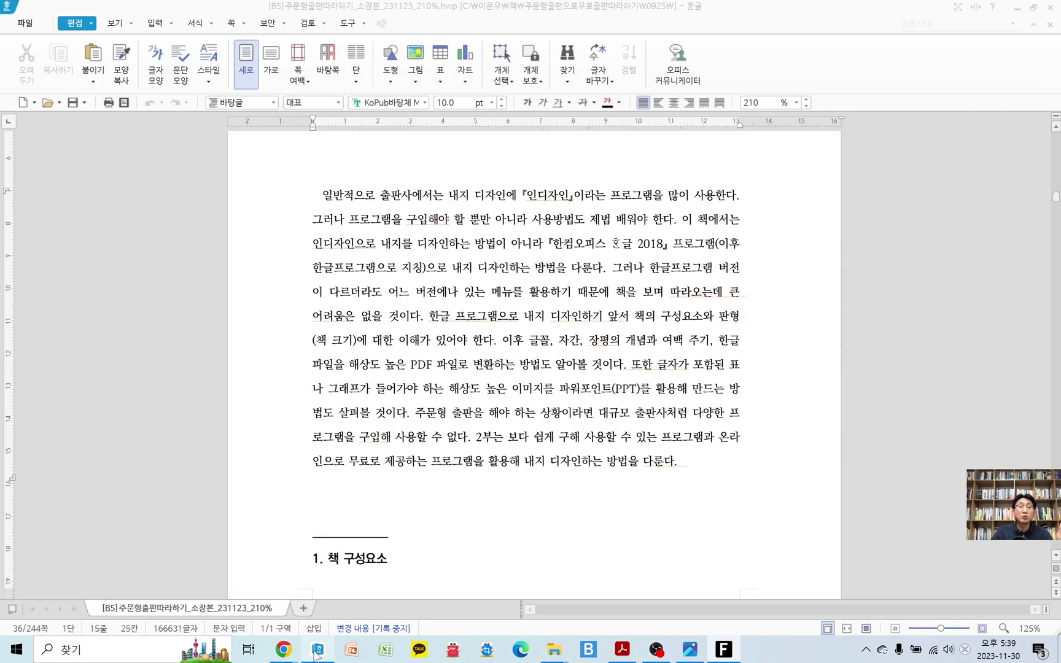
{"action": "left_click", "coordinate": [628, 221]}
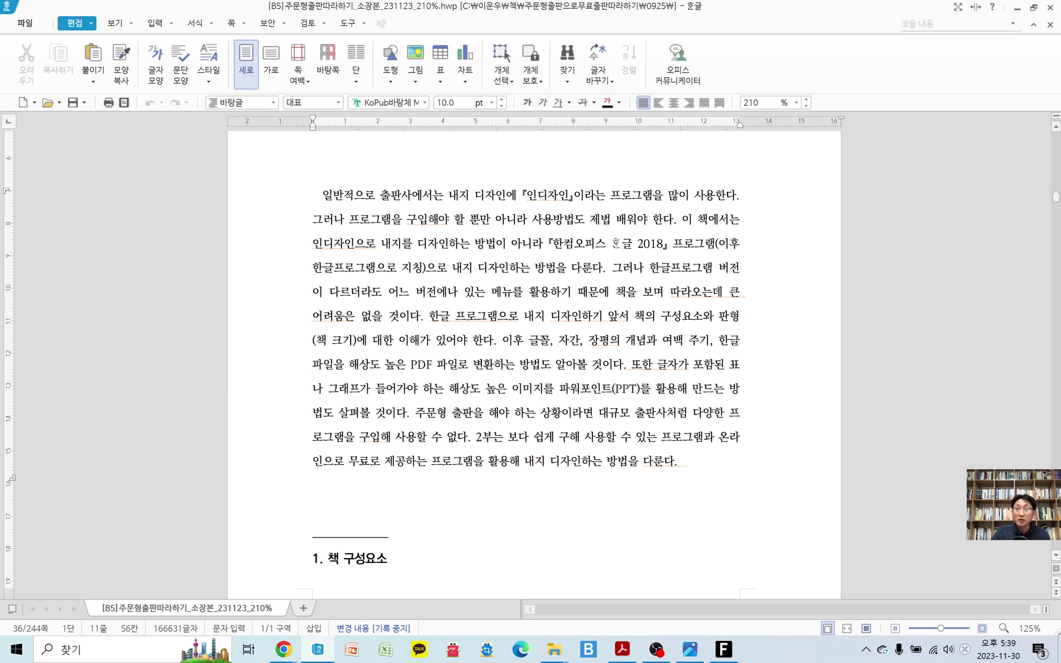
Step: Close 한글 and reopen the manuscript [B5]주문형출판따라하기_소장본_231123_210% from the 0925 folder in File Explorer
{"action": "left_click", "coordinate": [1049, 10]}
{"action": "scroll", "coordinate": [300, 418], "scroll_direction": "up", "scroll_amount": 2}
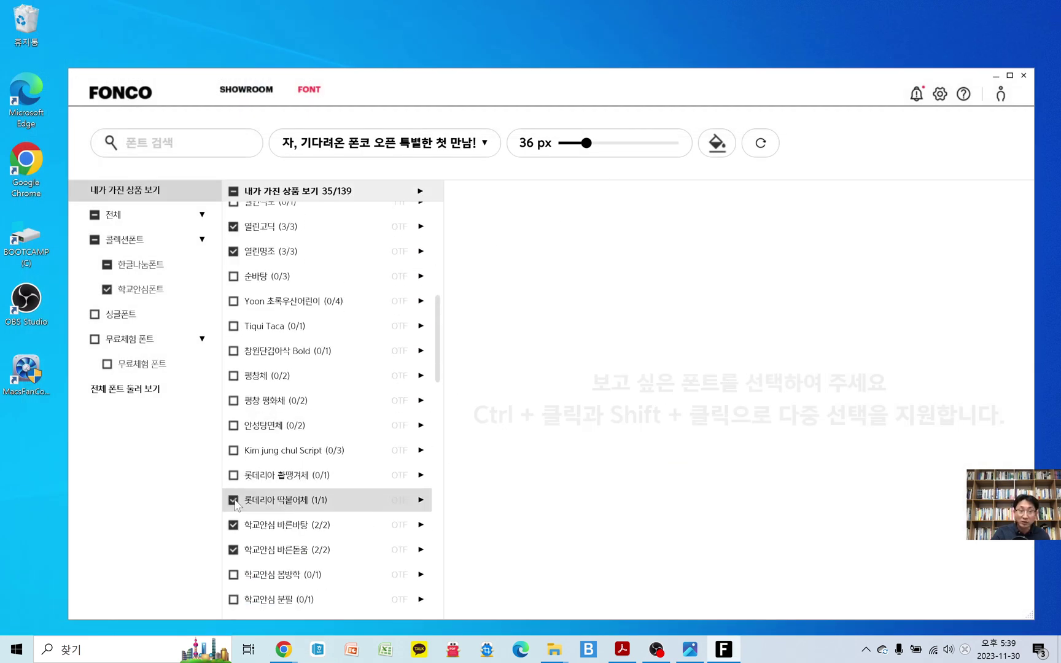
{"action": "mouse_move", "coordinate": [554, 653]}
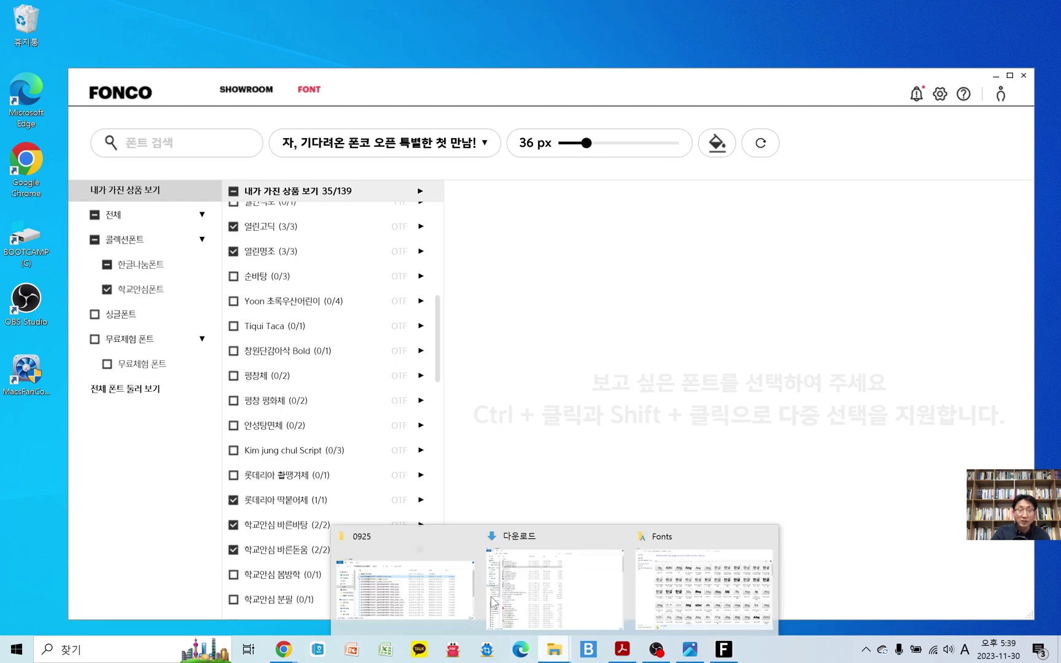
{"action": "left_click", "coordinate": [409, 565]}
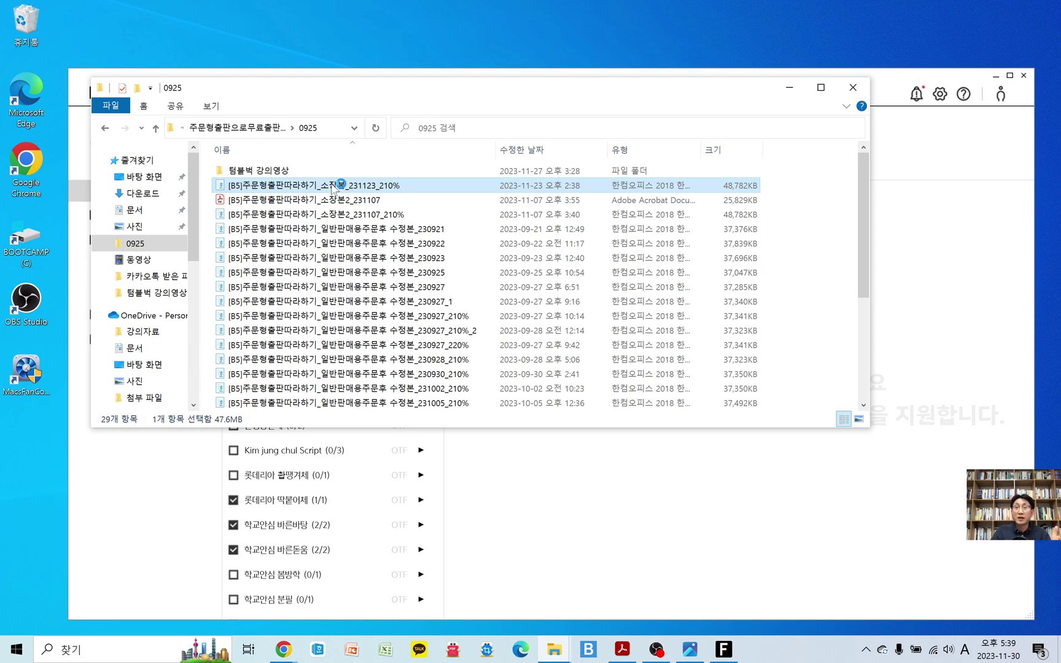
{"action": "double_click", "coordinate": [332, 185]}
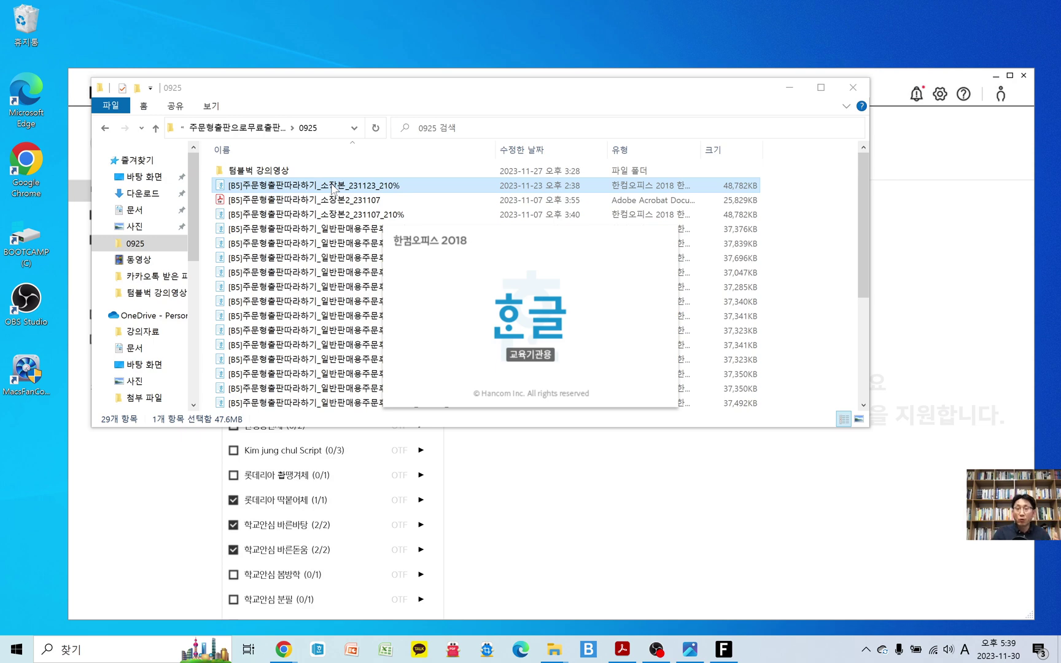
{"action": "mouse_move", "coordinate": [723, 649]}
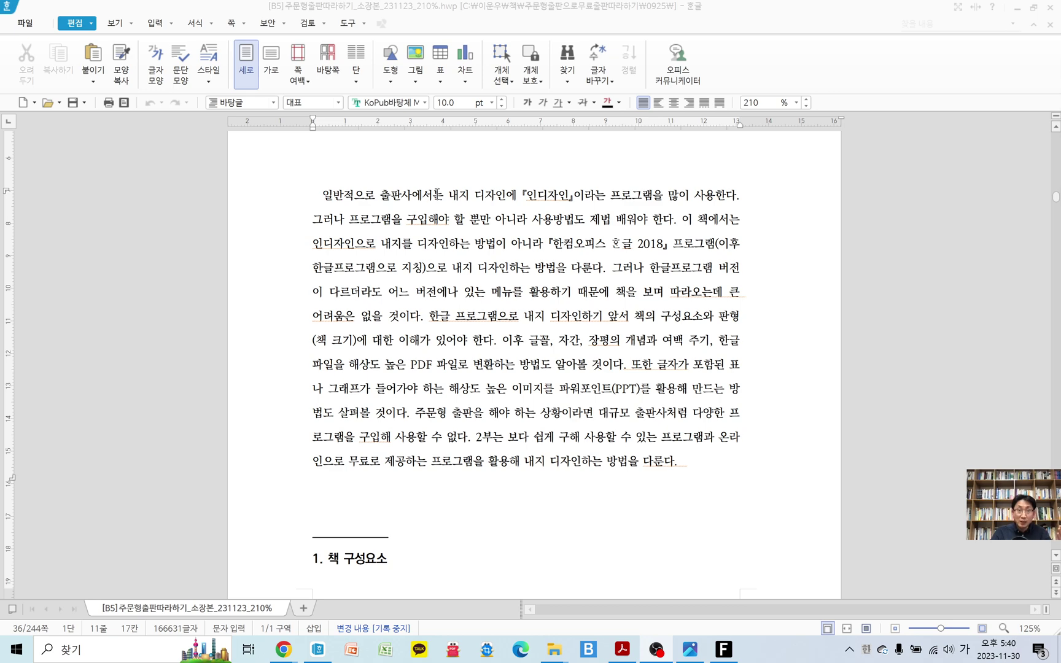
Step: Look for 롯데리아 딱붙어체 in the font list of the reopened manuscript, leaving the font unchanged
{"action": "left_click", "coordinate": [425, 105]}
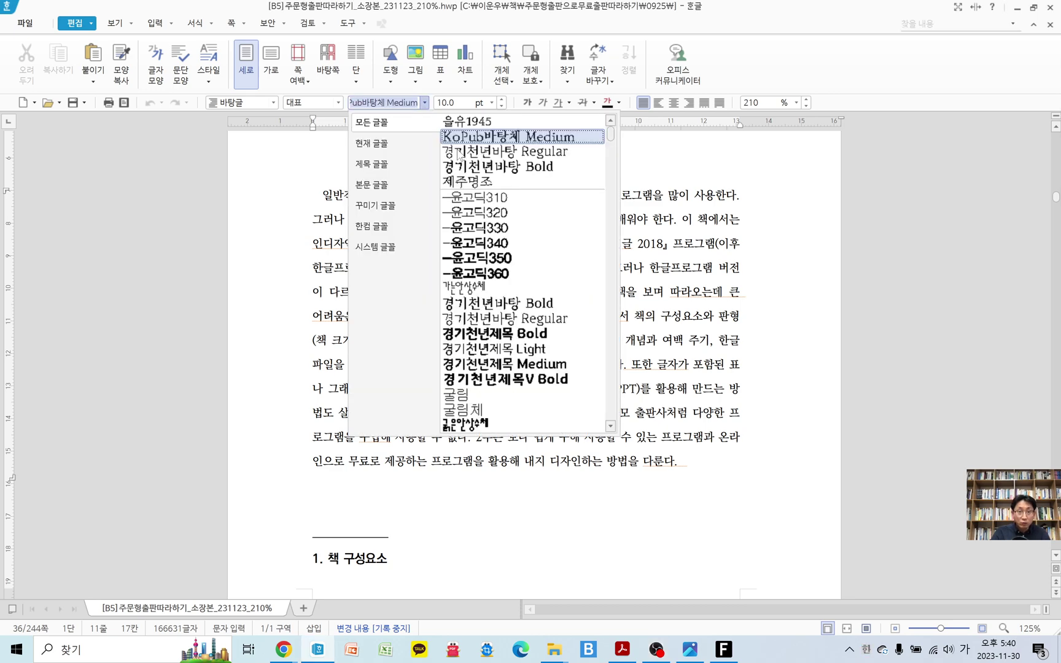
{"action": "scroll", "coordinate": [499, 270], "scroll_direction": "down", "scroll_amount": 1}
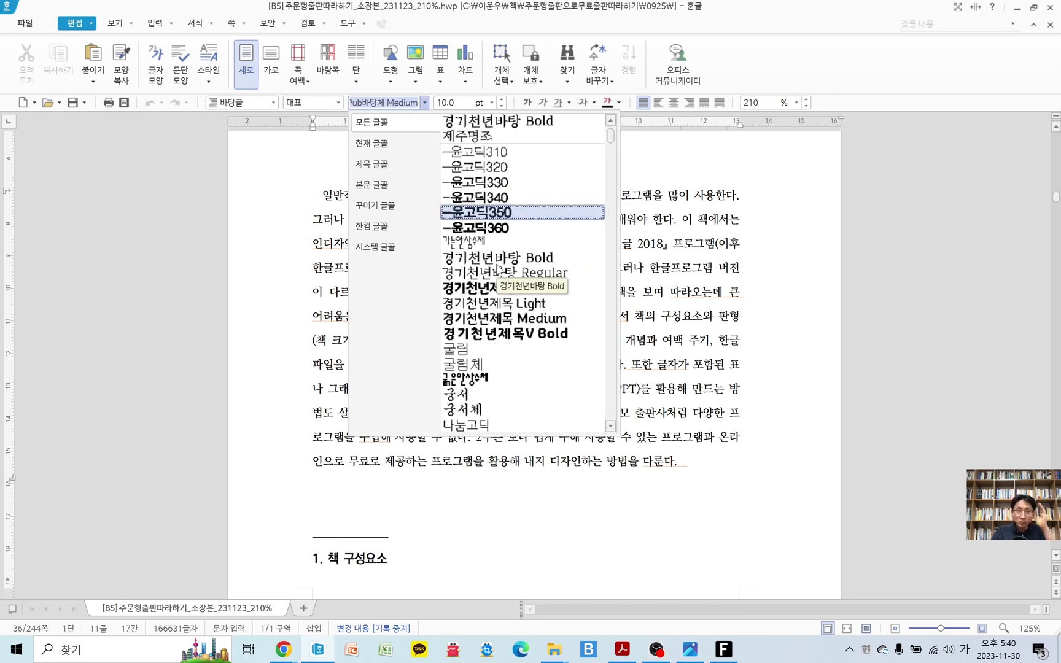
{"action": "scroll", "coordinate": [499, 271], "scroll_direction": "down", "scroll_amount": 10}
{"action": "scroll", "coordinate": [497, 270], "scroll_direction": "down", "scroll_amount": 3}
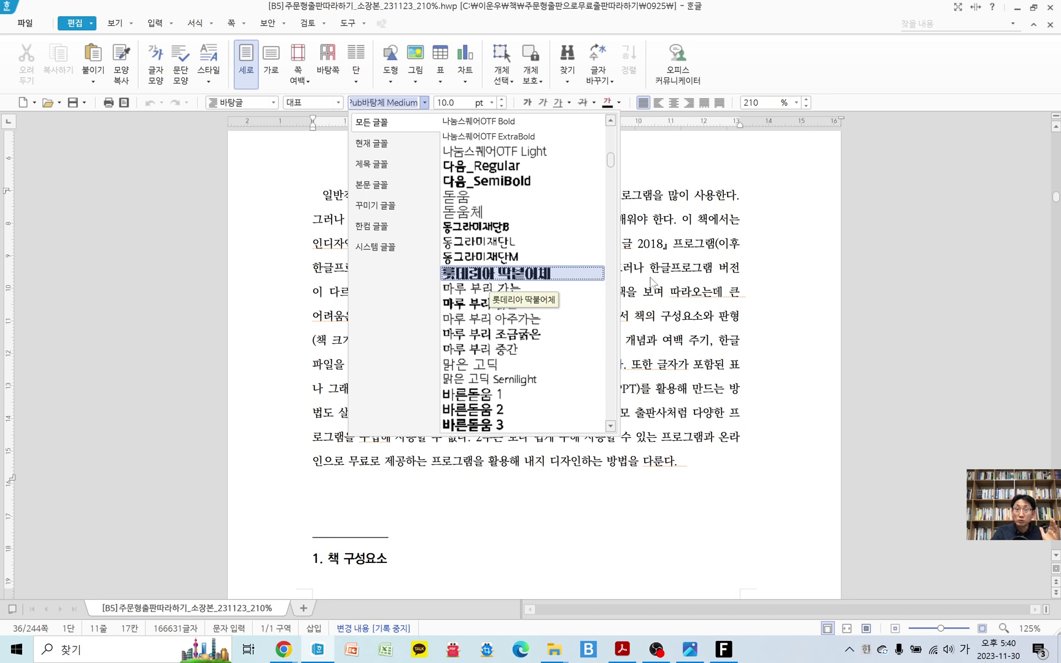
{"action": "left_click", "coordinate": [671, 241]}
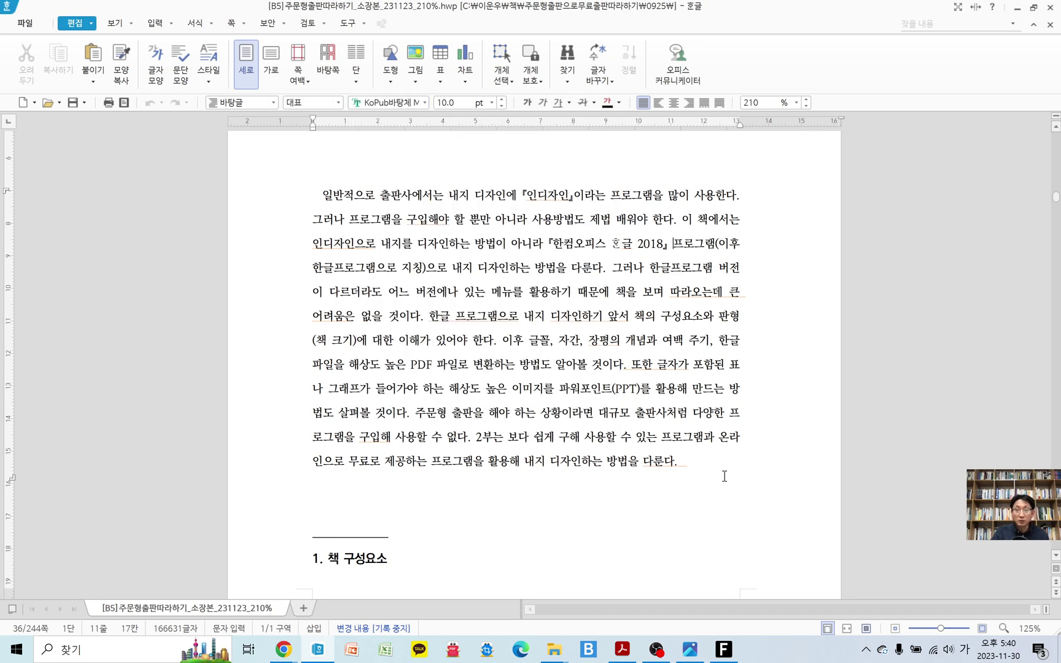
Step: Apply the 롯데리아 딱붙어체 font to the whole body paragraph above the heading "1. 책 구성요소"
{"action": "left_click_drag", "start_coordinate": [546, 335], "coordinate": [324, 196]}
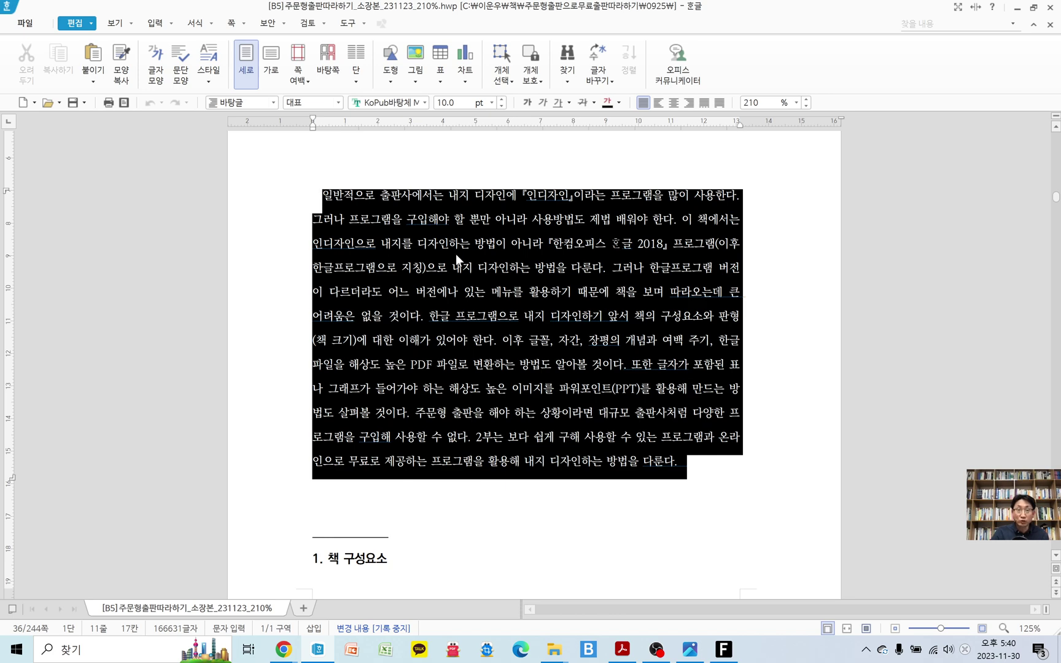
{"action": "left_click", "coordinate": [423, 105]}
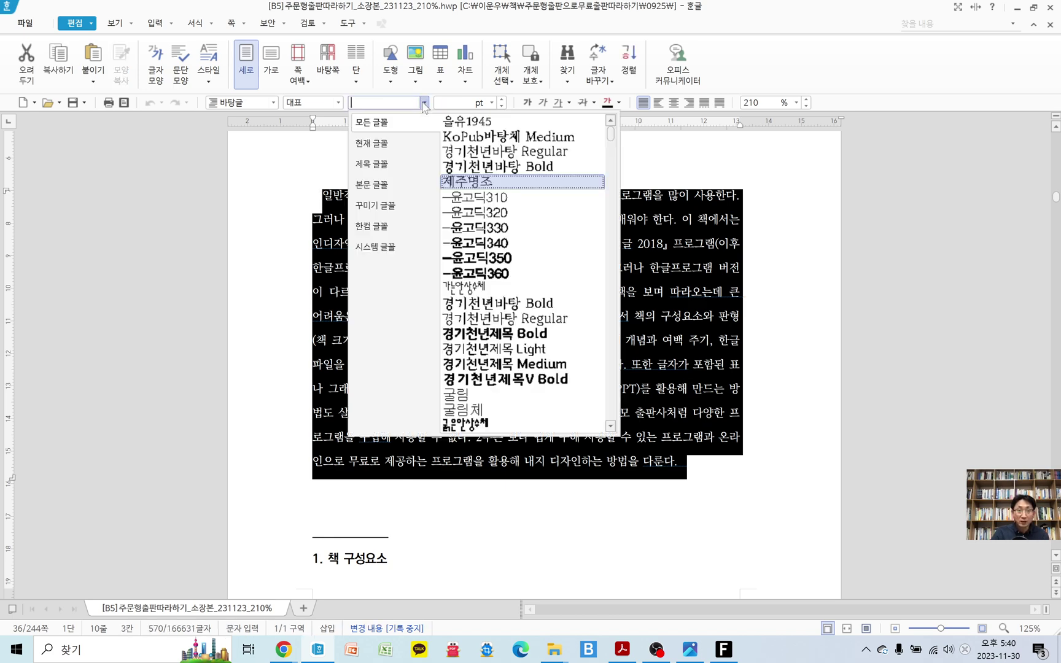
{"action": "scroll", "coordinate": [502, 307], "scroll_direction": "down", "scroll_amount": 5}
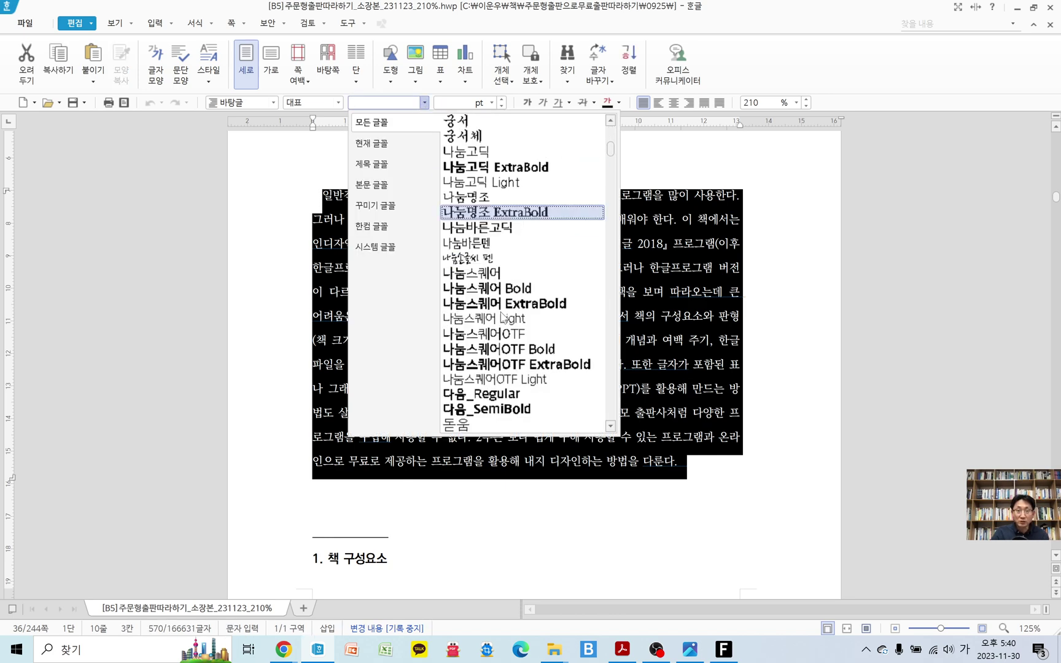
{"action": "scroll", "coordinate": [502, 318], "scroll_direction": "down", "scroll_amount": 3}
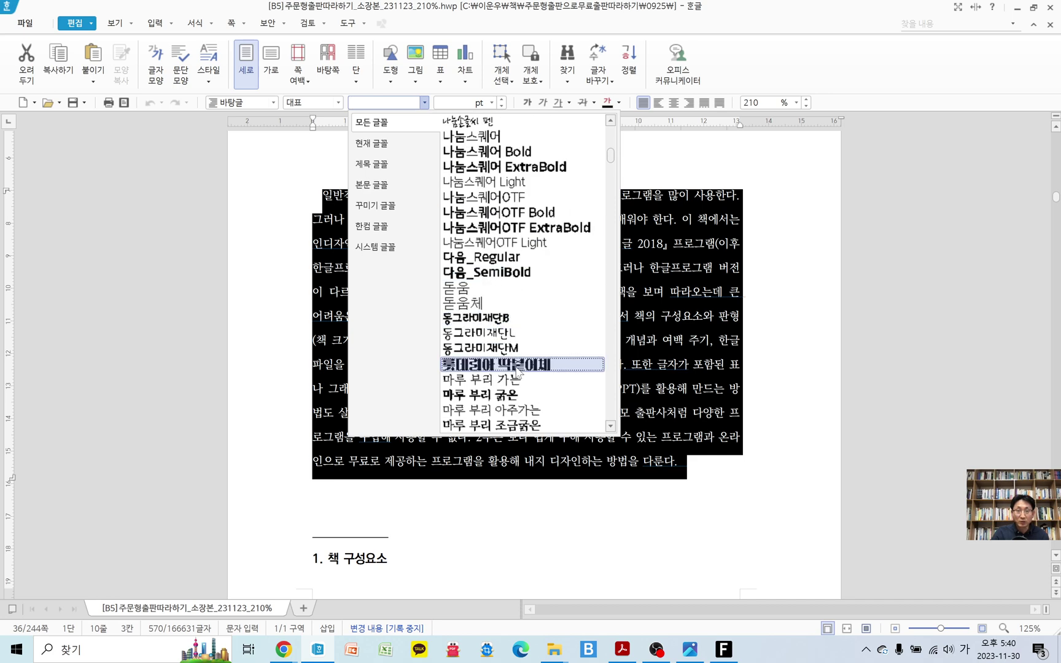
{"action": "left_click", "coordinate": [514, 368]}
{"action": "left_click", "coordinate": [670, 485]}
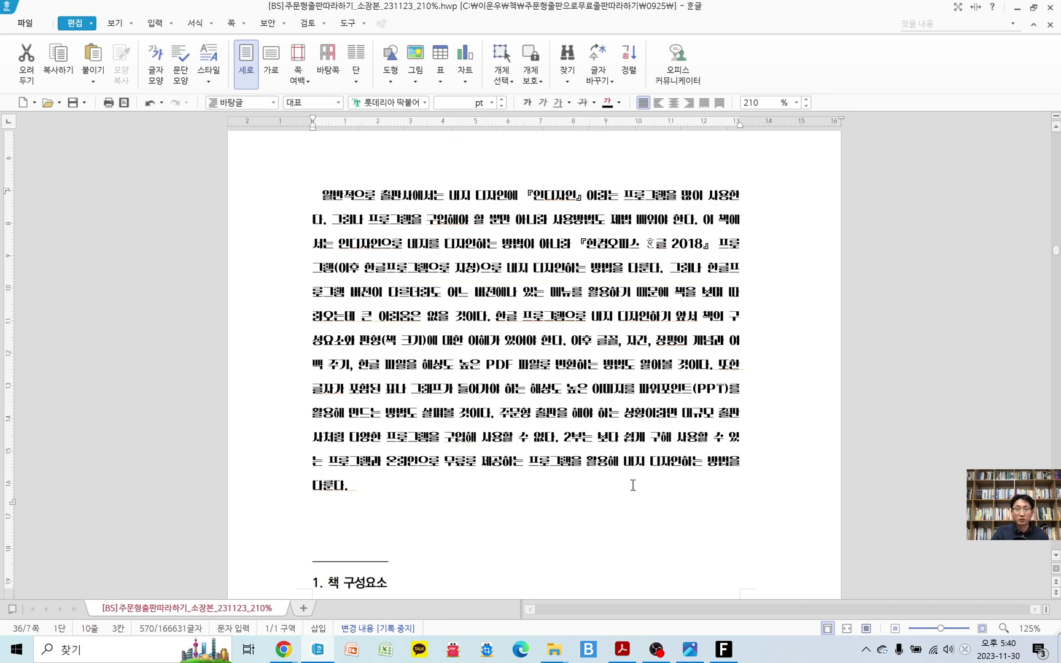